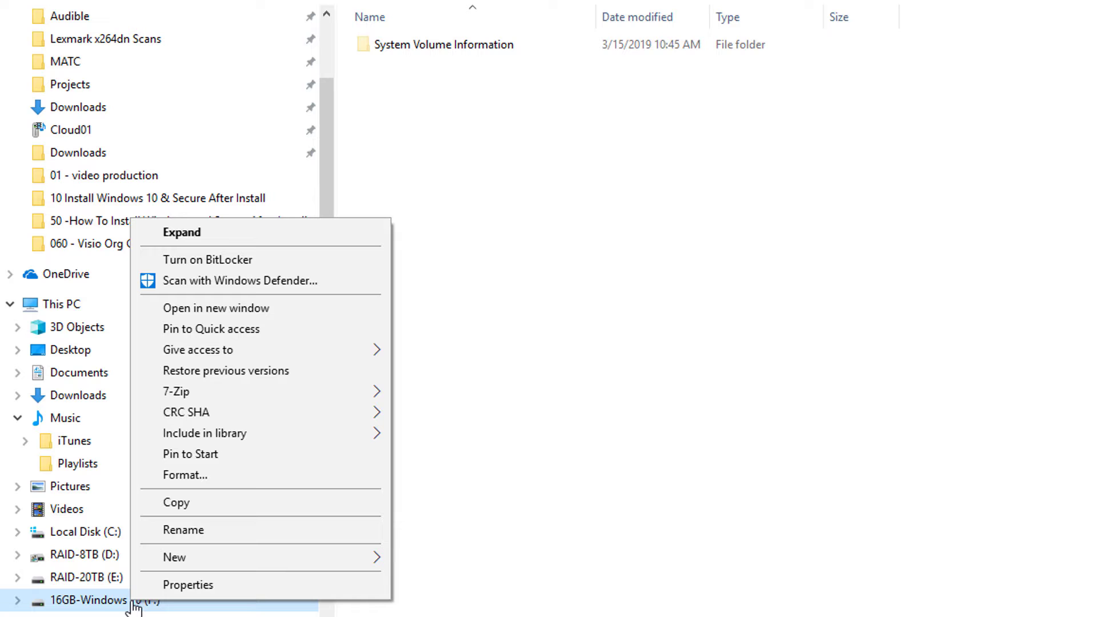
- Quick-format the 16GB-Windows 10 (F:) USB drive as NTFS with default allocation size
left_click(197, 478)
left_click_drag(311, 331, 443, 135)
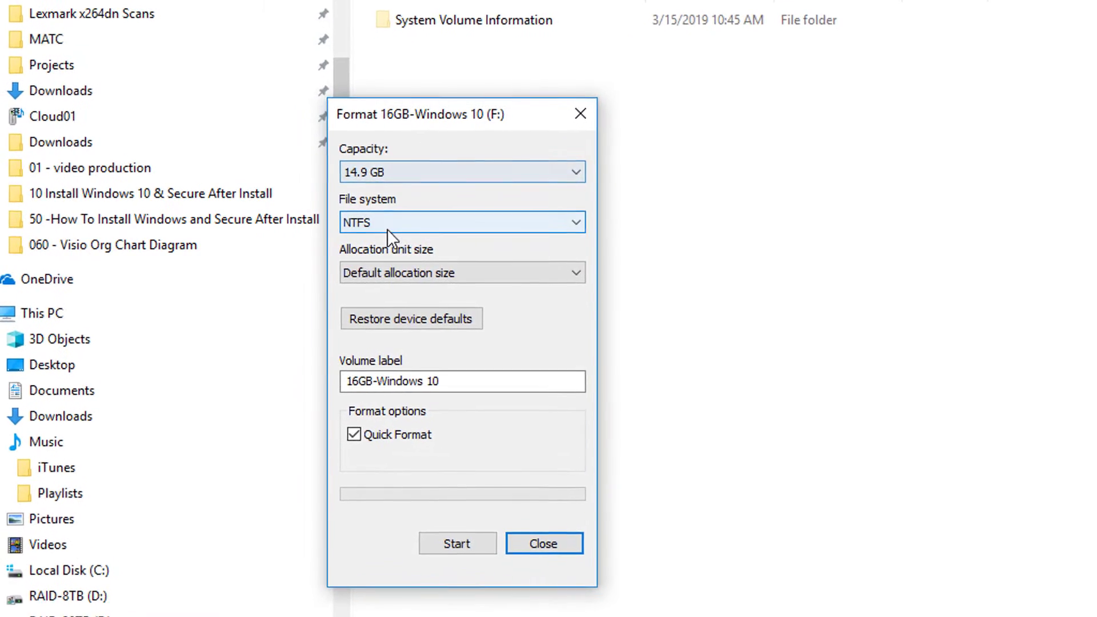
left_click(380, 223)
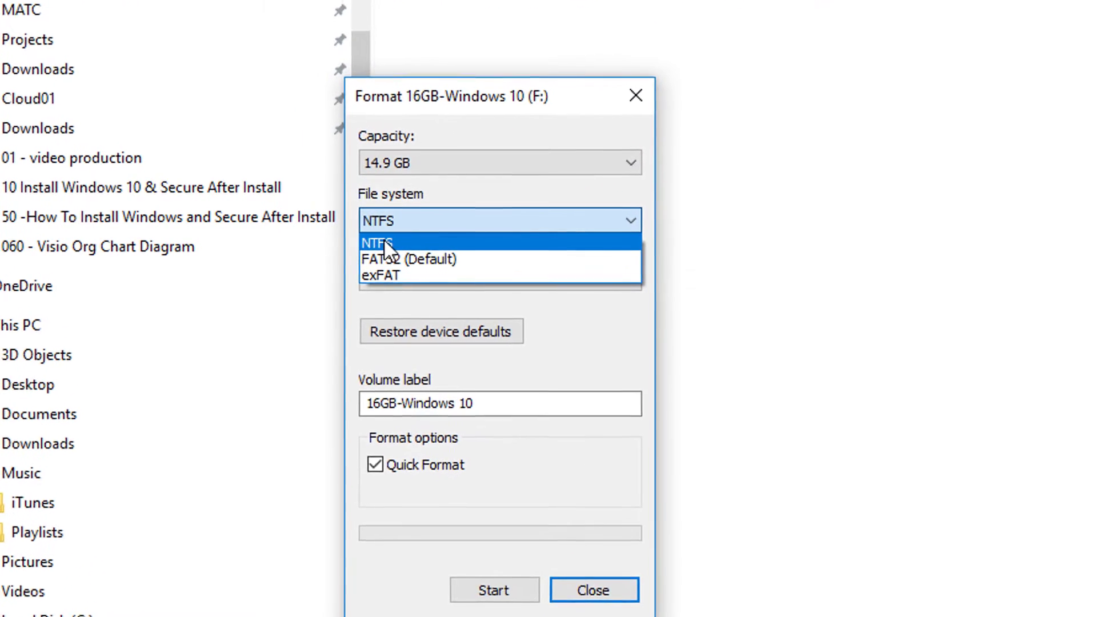
left_click(397, 244)
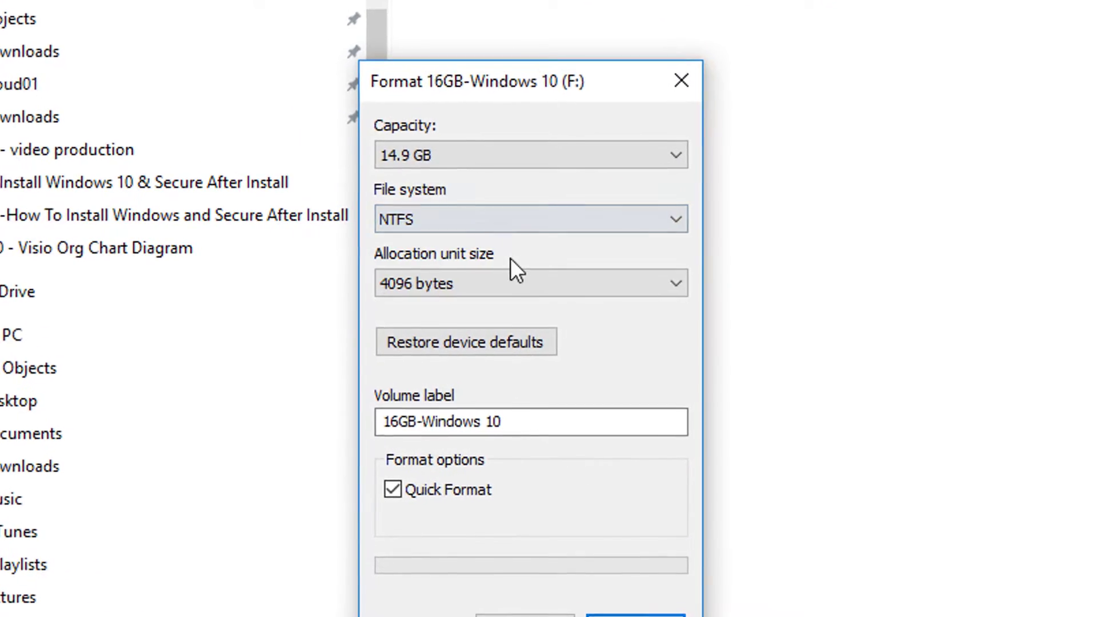
left_click(506, 286)
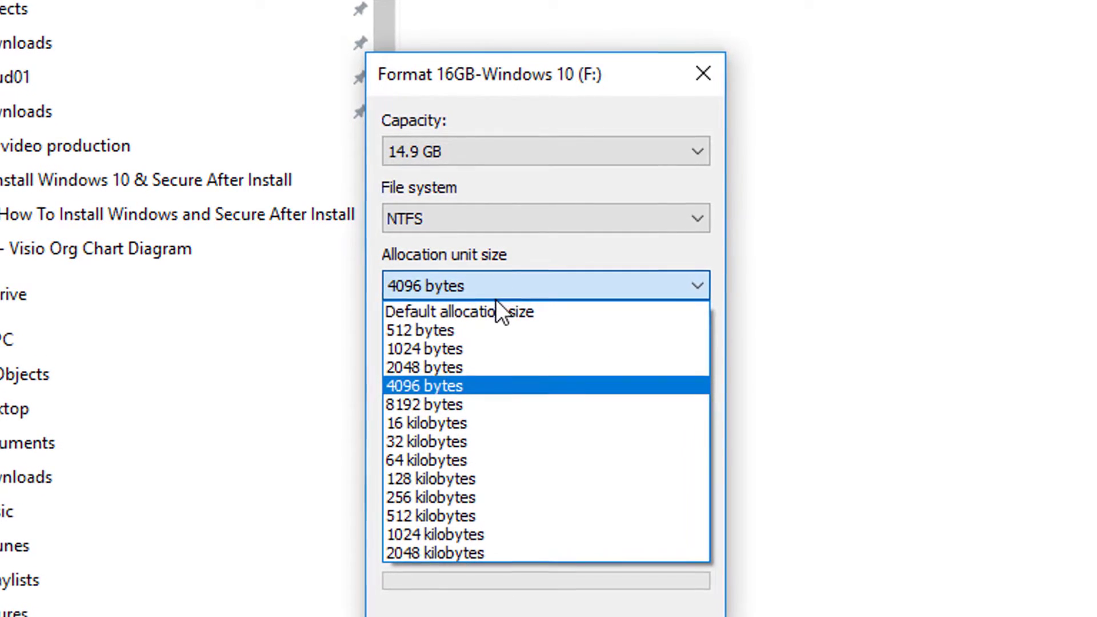
left_click(494, 313)
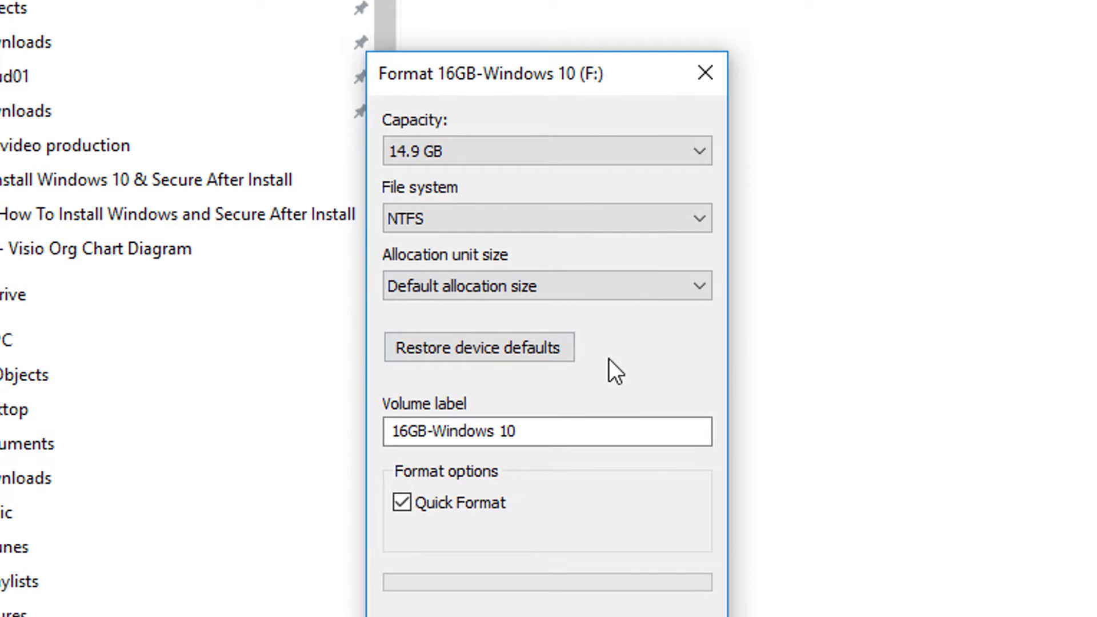
double_click(427, 432)
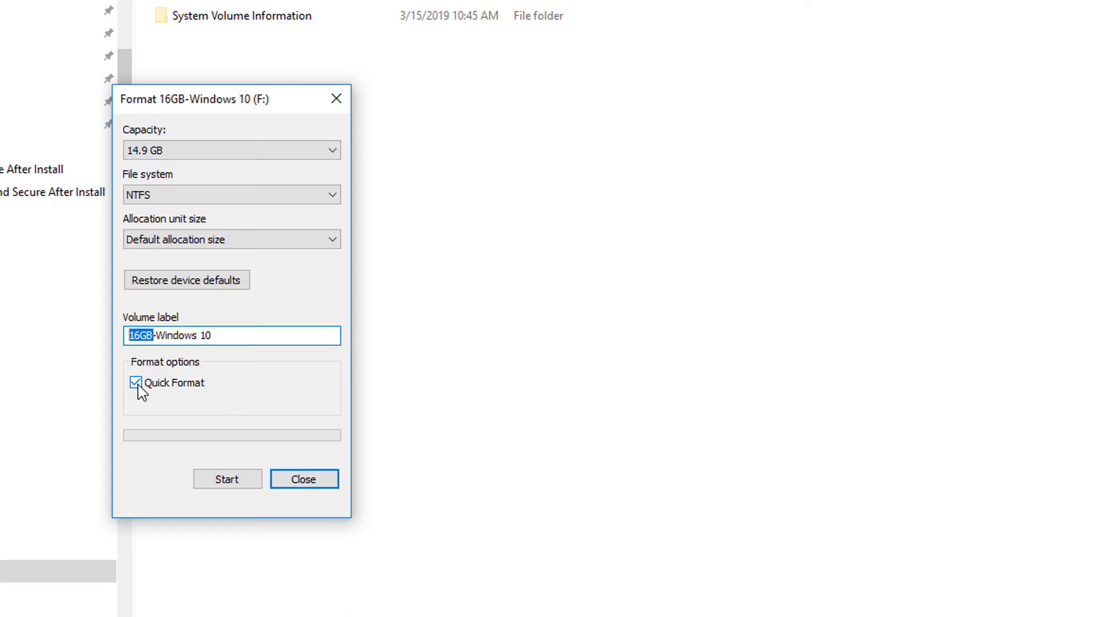
left_click(228, 481)
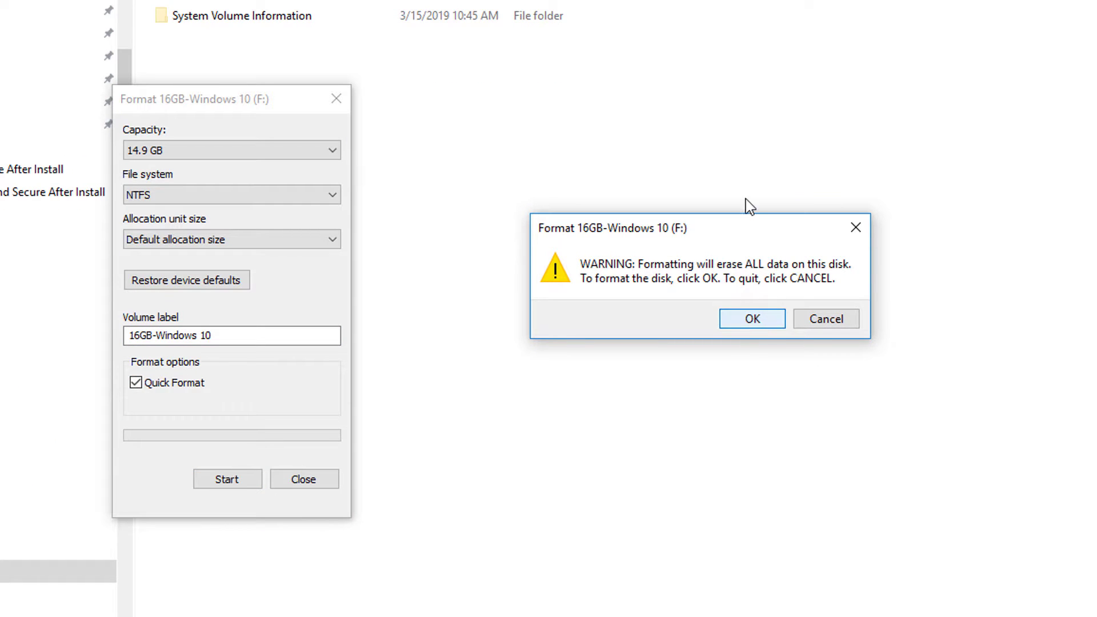
left_click_drag(744, 230, 532, 239)
left_click(539, 324)
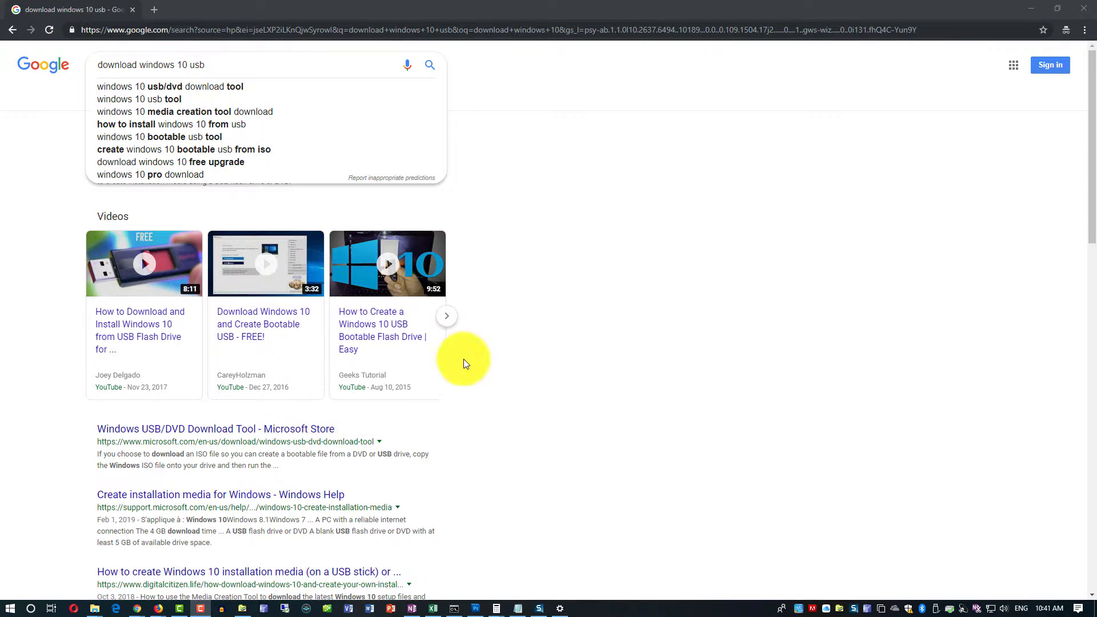
- Search 'download windows 10 usb' and download the media creation tool from Microsoft's page
left_click(224, 65)
key("Return")
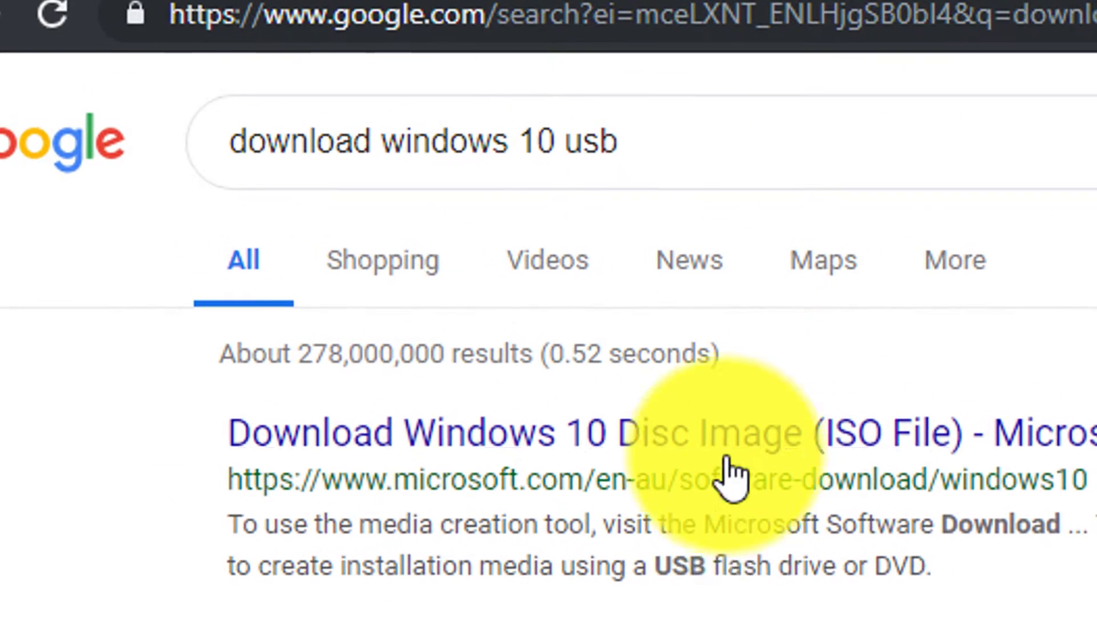
left_click(768, 443)
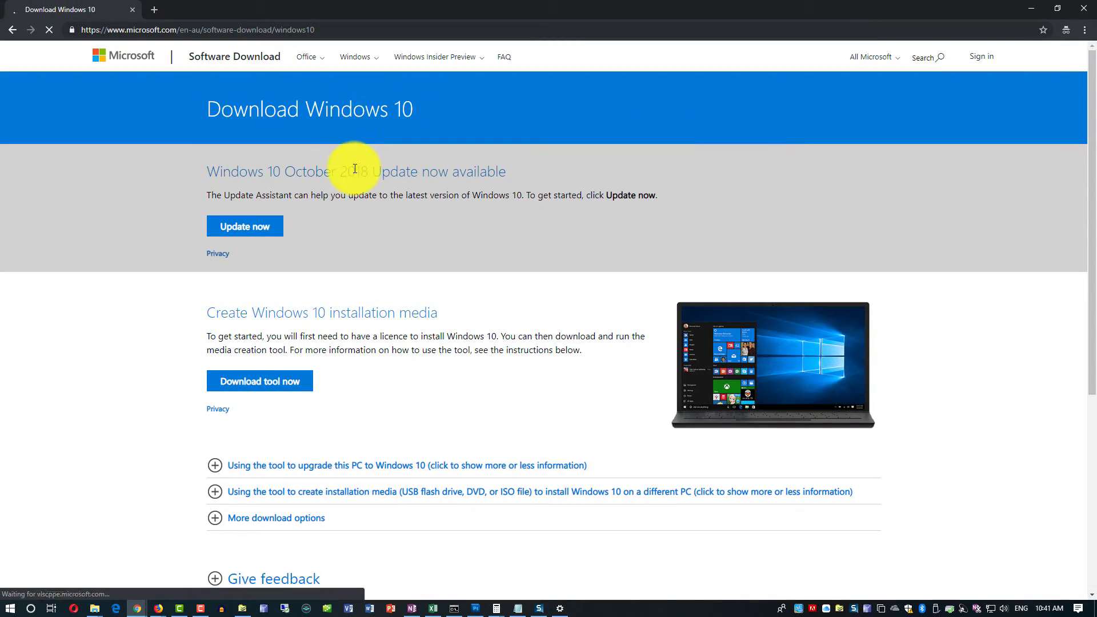
left_click(275, 387)
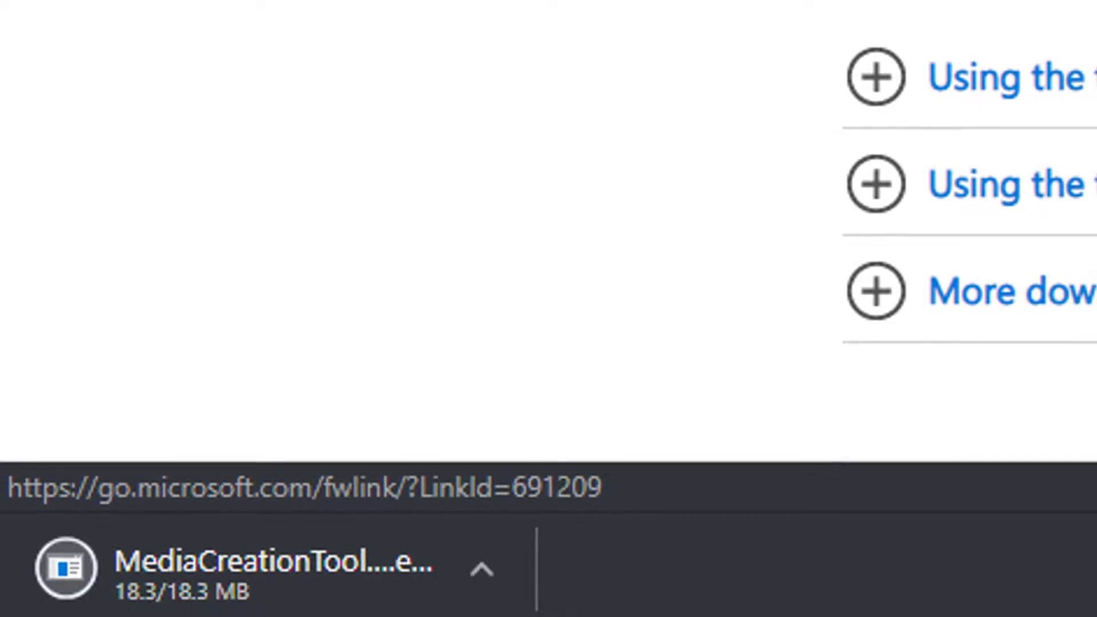
- Run the media creation tool, accept the license, and create installation media with recommended options
left_click(309, 577)
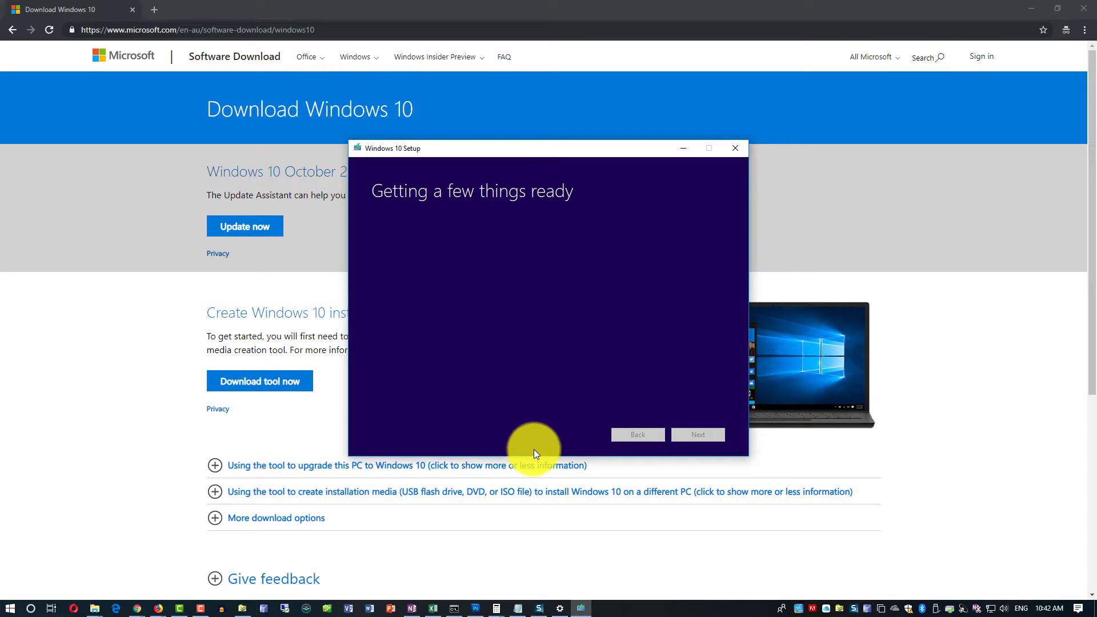
left_click(695, 435)
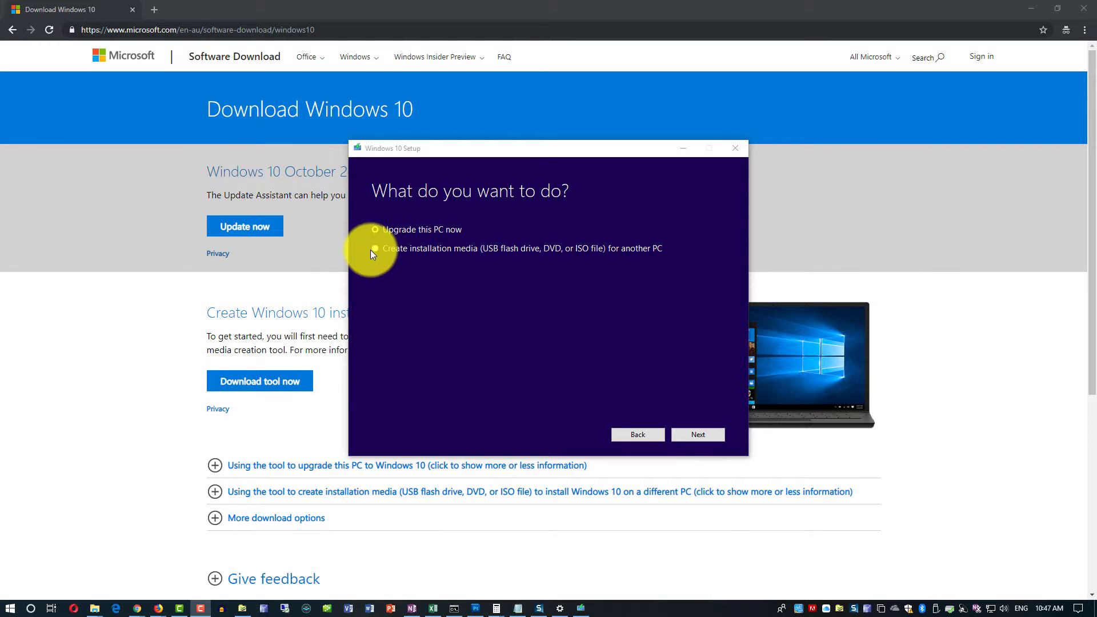
left_click(372, 249)
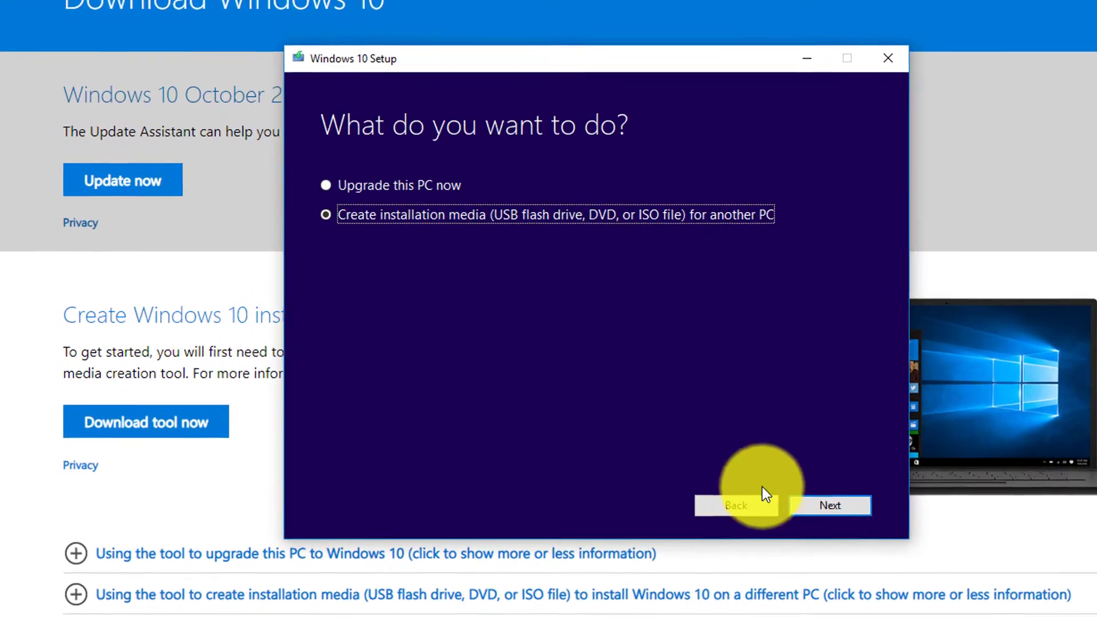
left_click(822, 508)
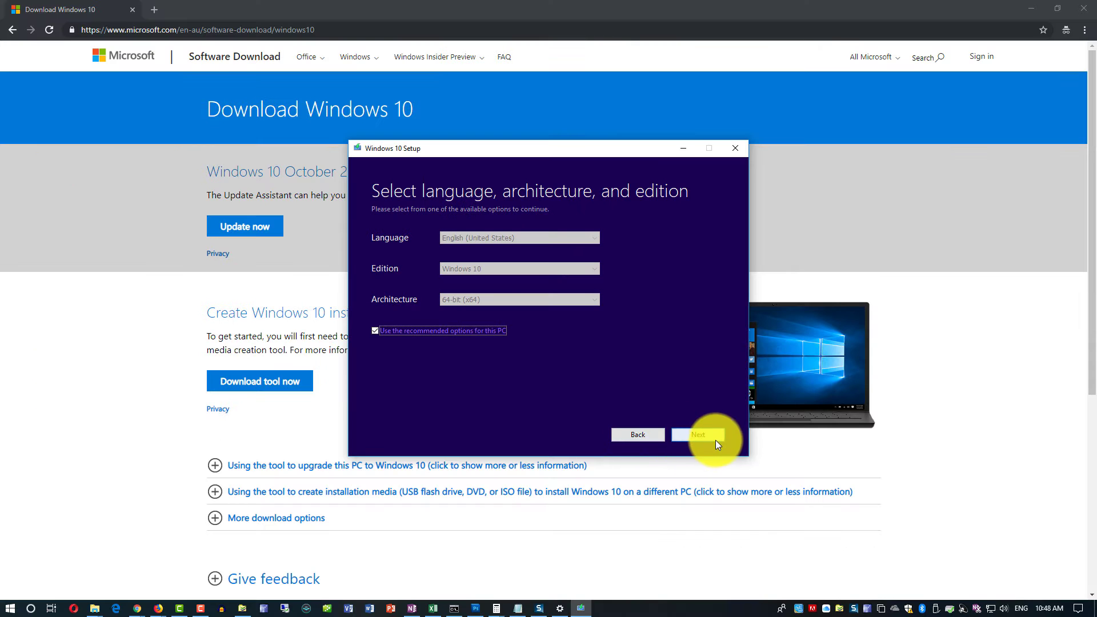
left_click(861, 520)
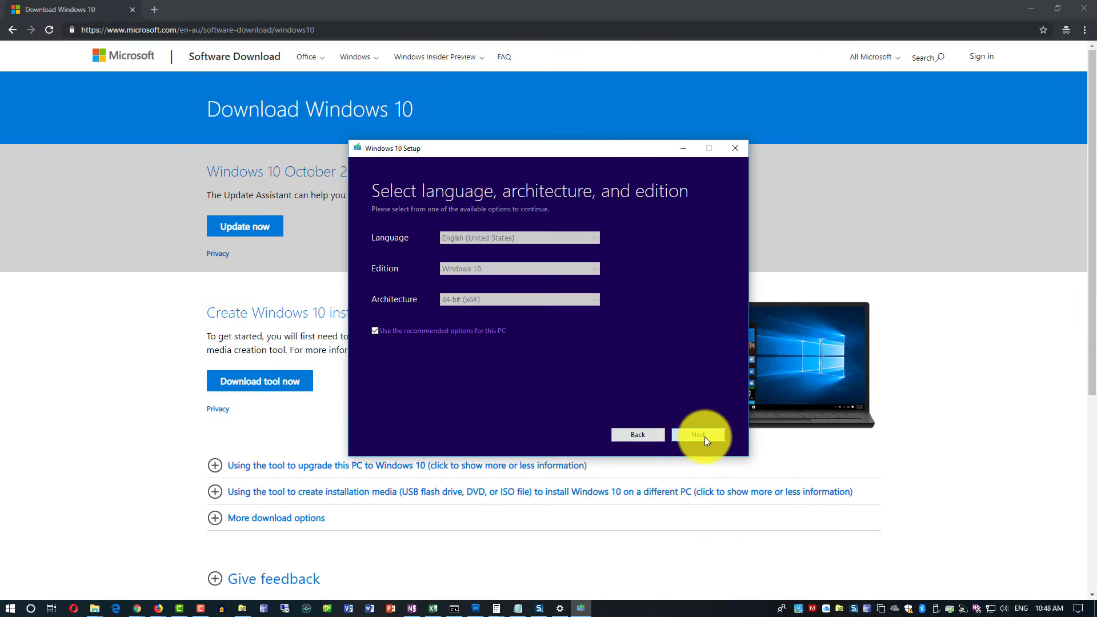
- Write Windows 10 onto the F: (16GB-Windows 10) USB flash drive
left_click(375, 237)
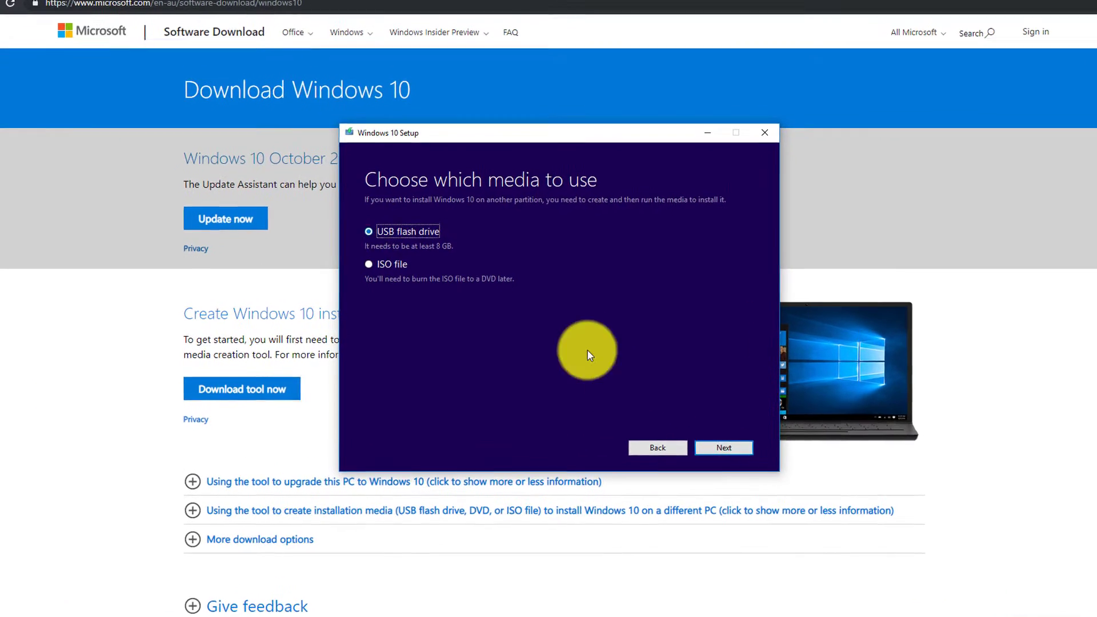
left_click(699, 436)
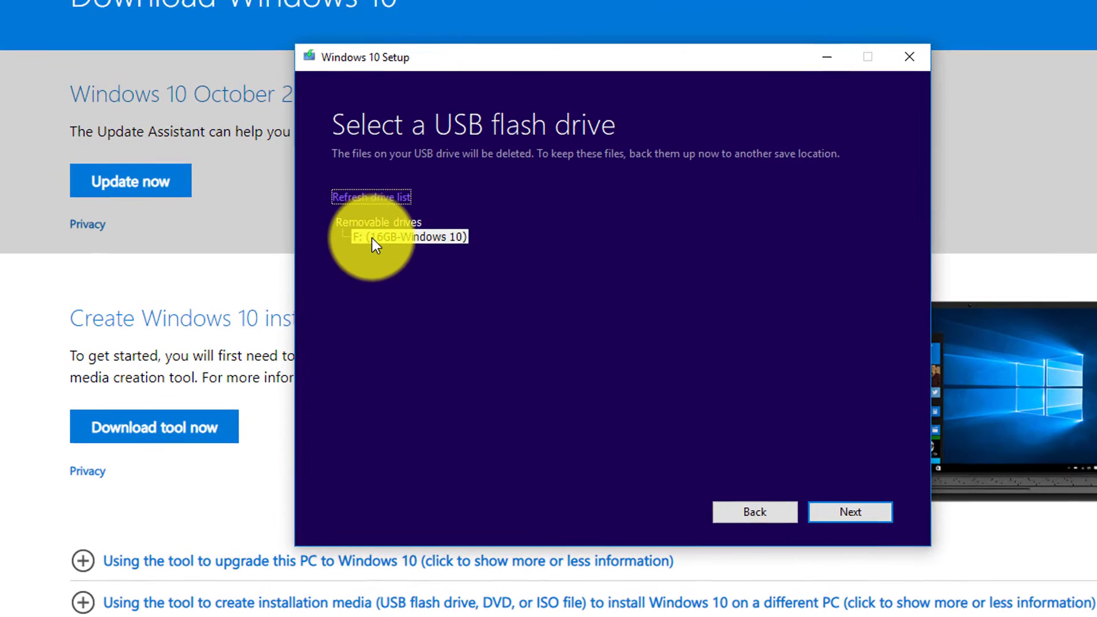
left_click(387, 248)
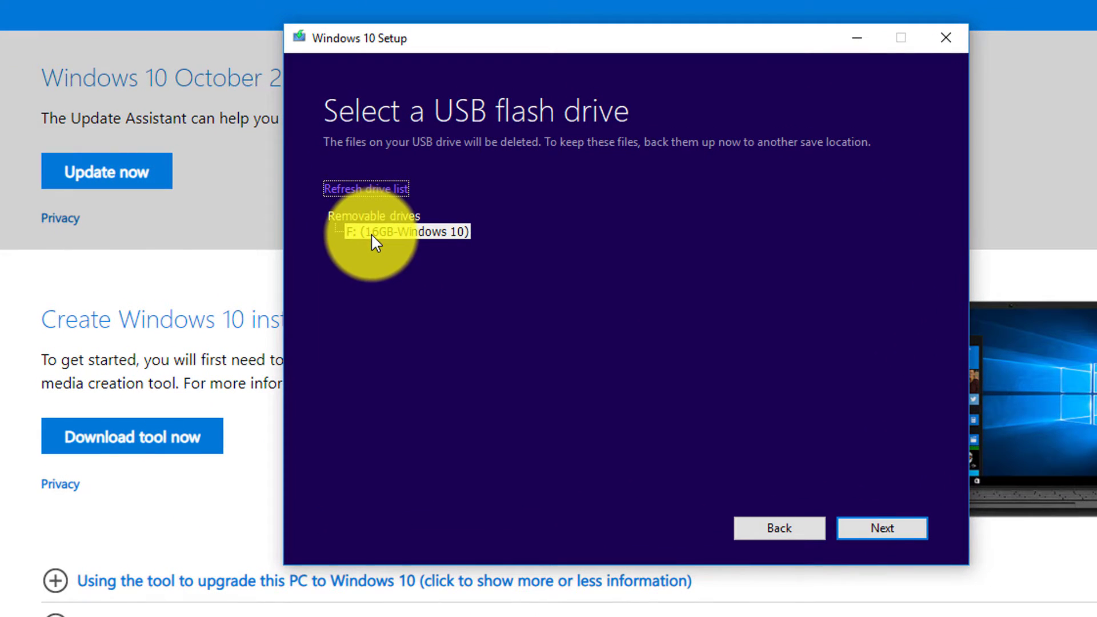
left_click(882, 528)
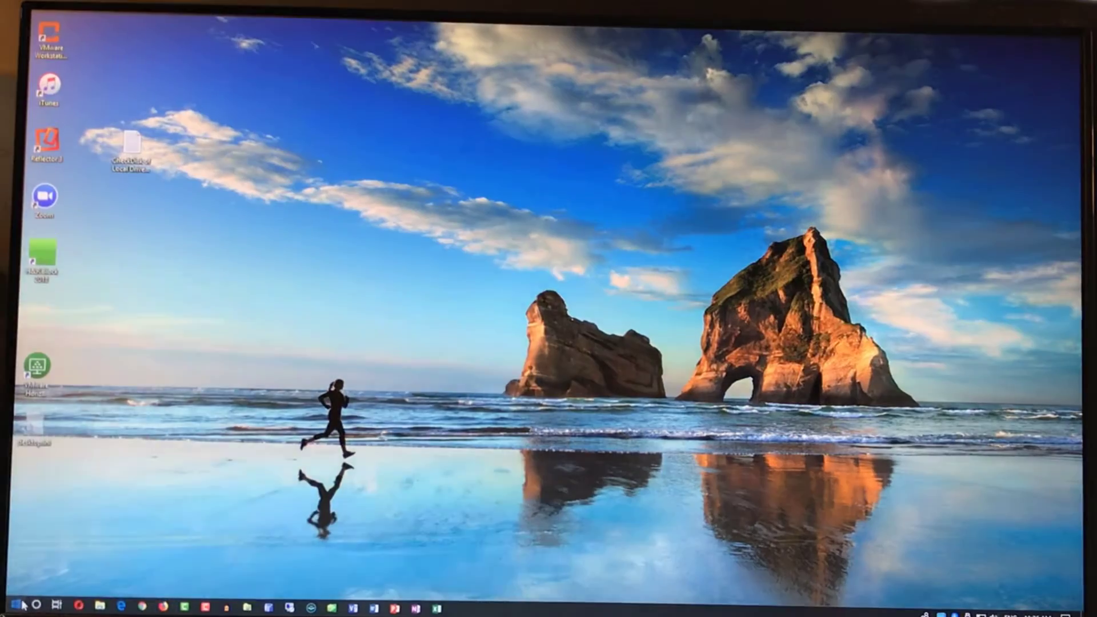
- Open the Settings app and search for 'recovery options' to reach Recovery
left_click(17, 605)
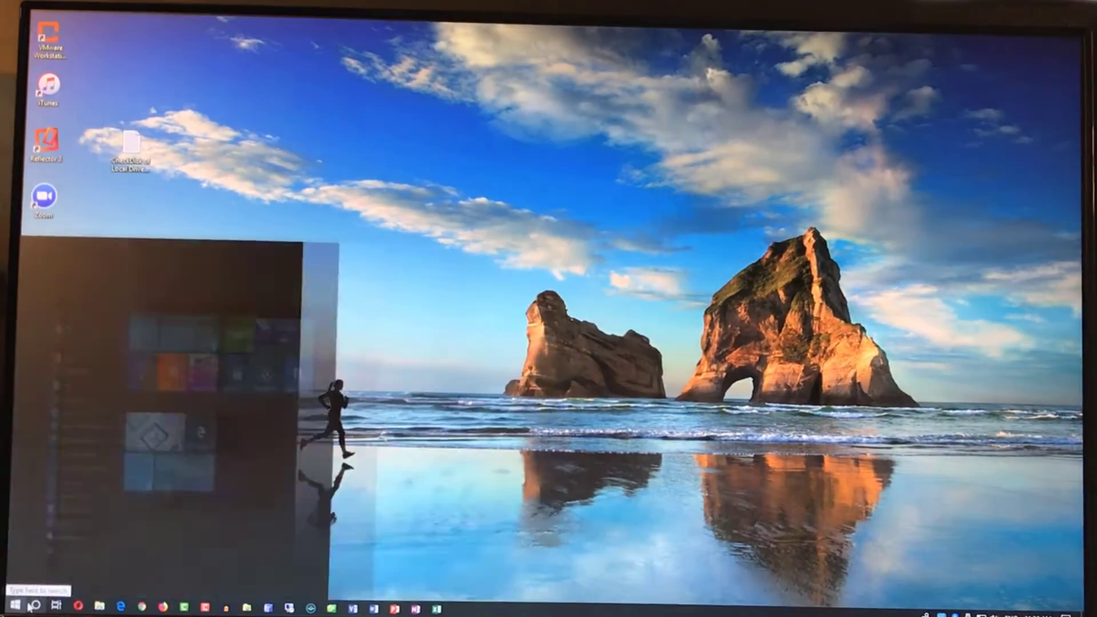
type("setting")
key("Return")
type("rec")
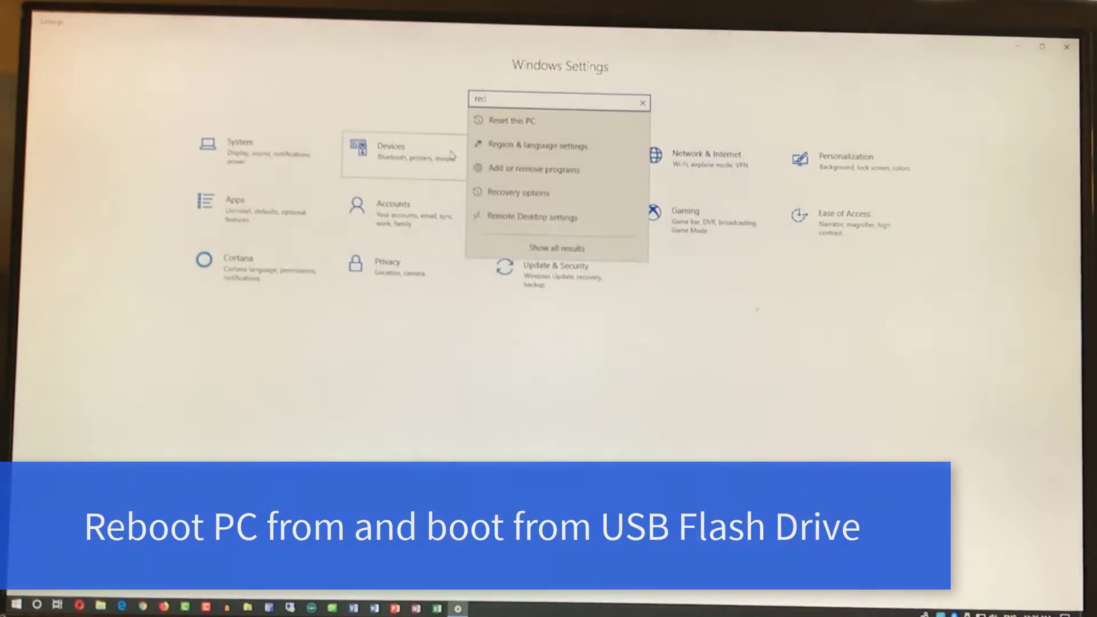
type("overy options")
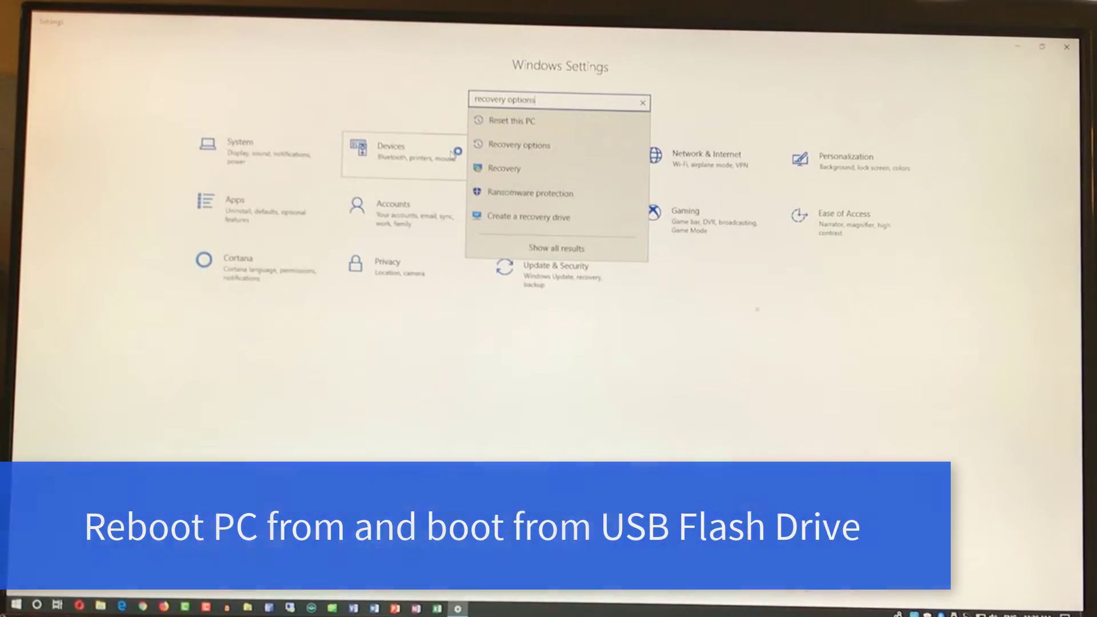
key("Return")
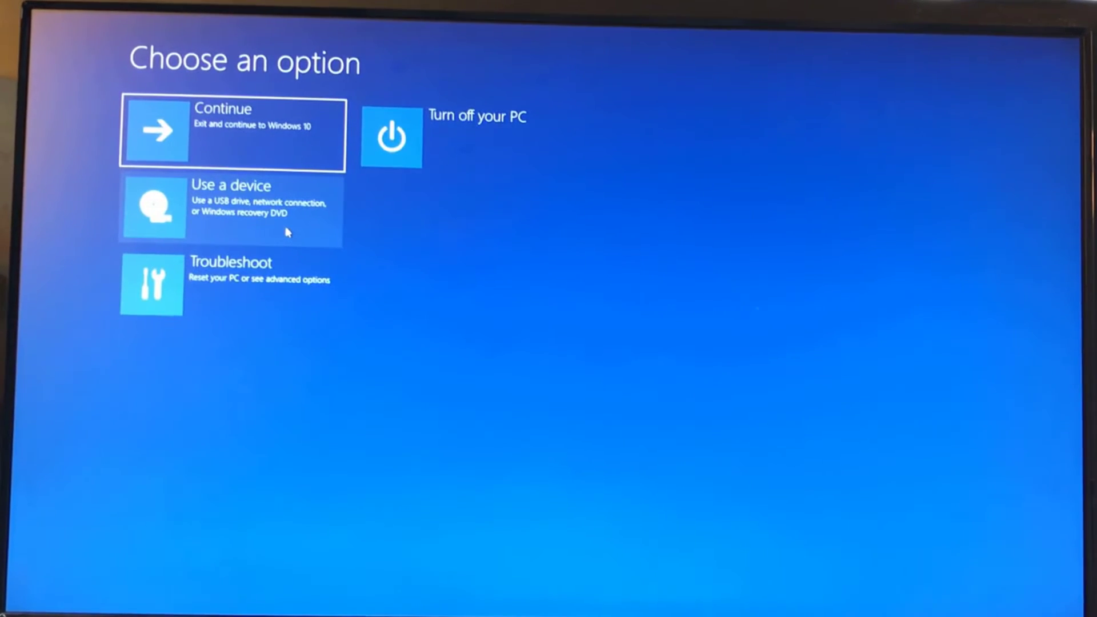
- Boot the PC from the UEFI:Removable Device USB drive via Use a device
left_click(288, 232)
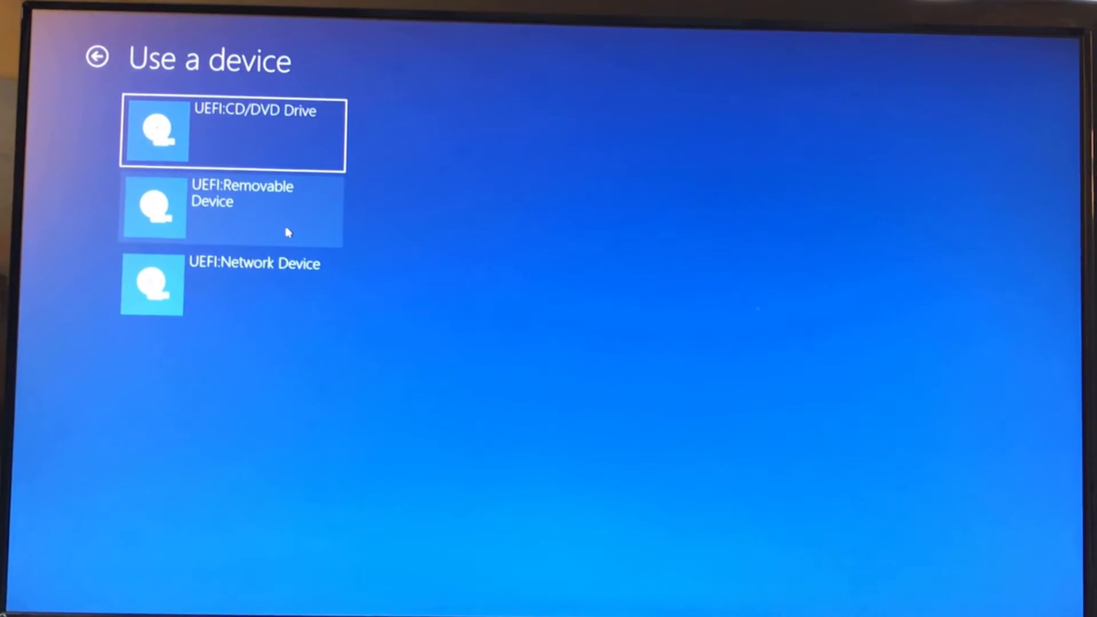
left_click(288, 232)
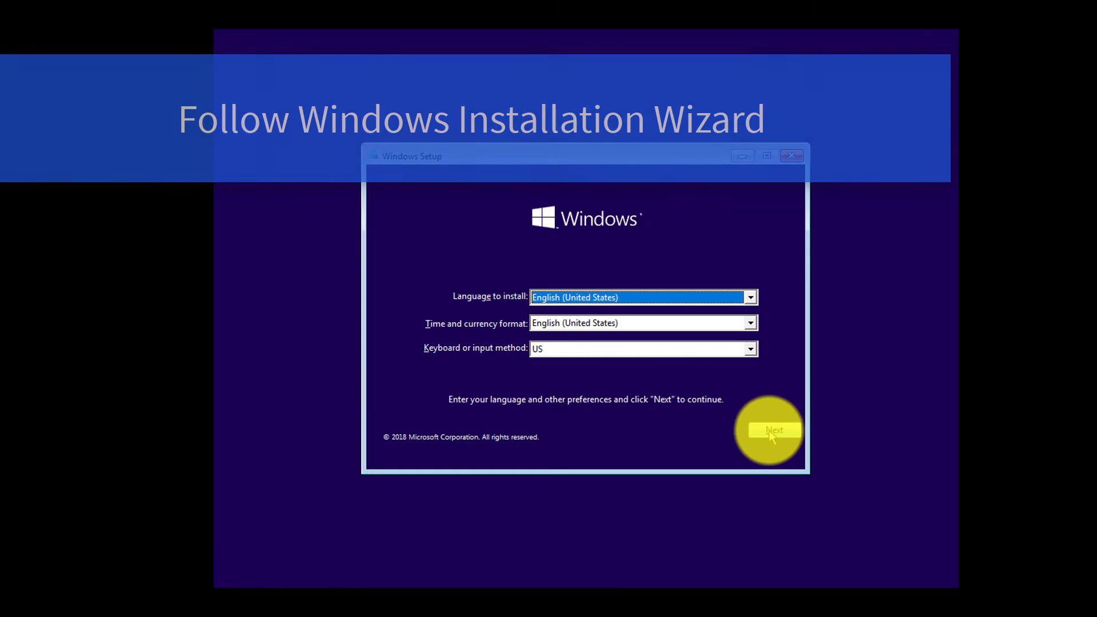
- Start Windows Setup with English (United States) defaults and skip the product key
left_click(769, 430)
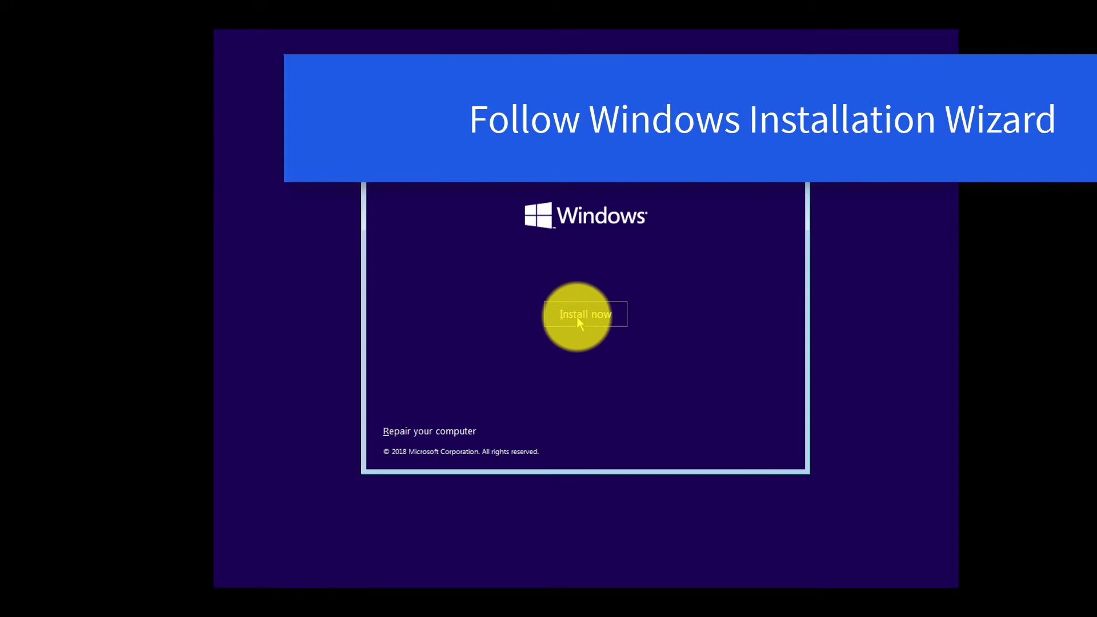
left_click(577, 315)
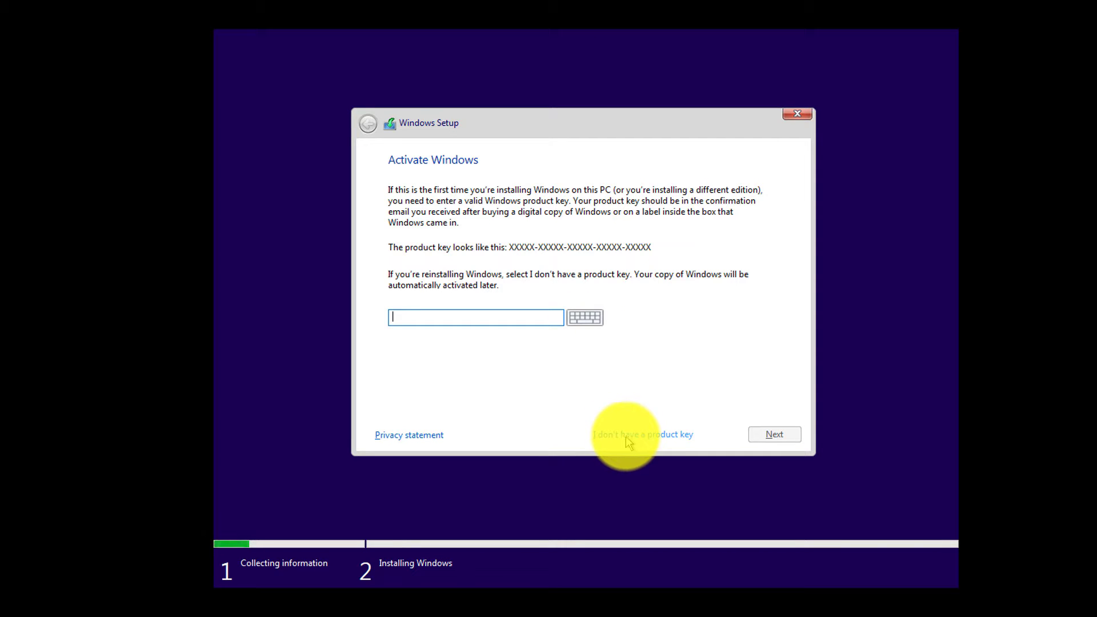
left_click(626, 436)
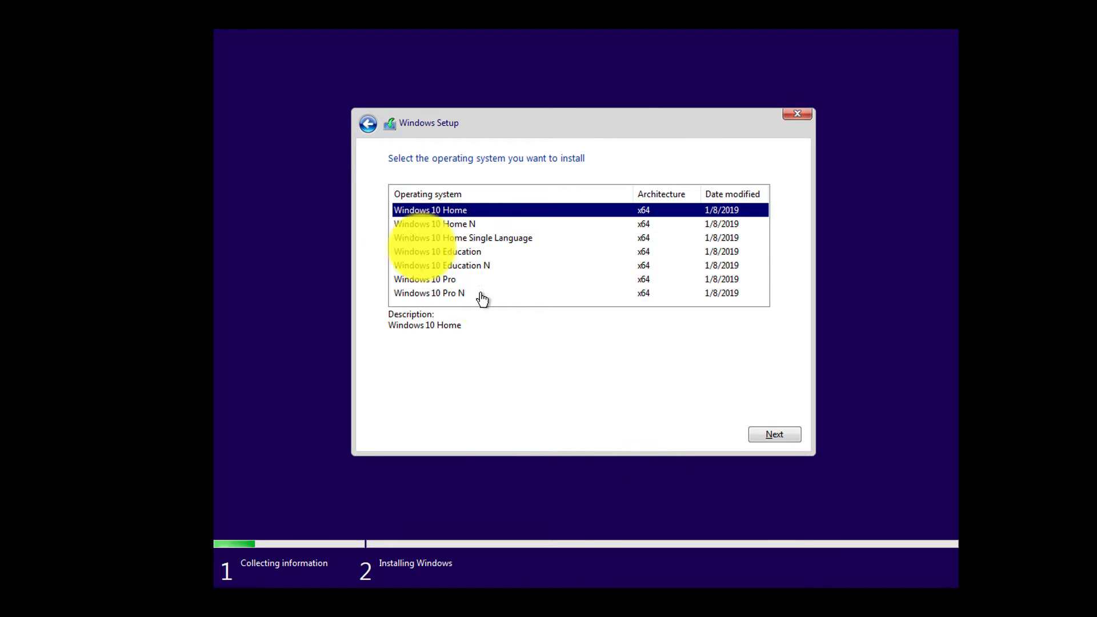
- Choose Windows 10 Education and accept the license terms
left_click(451, 254)
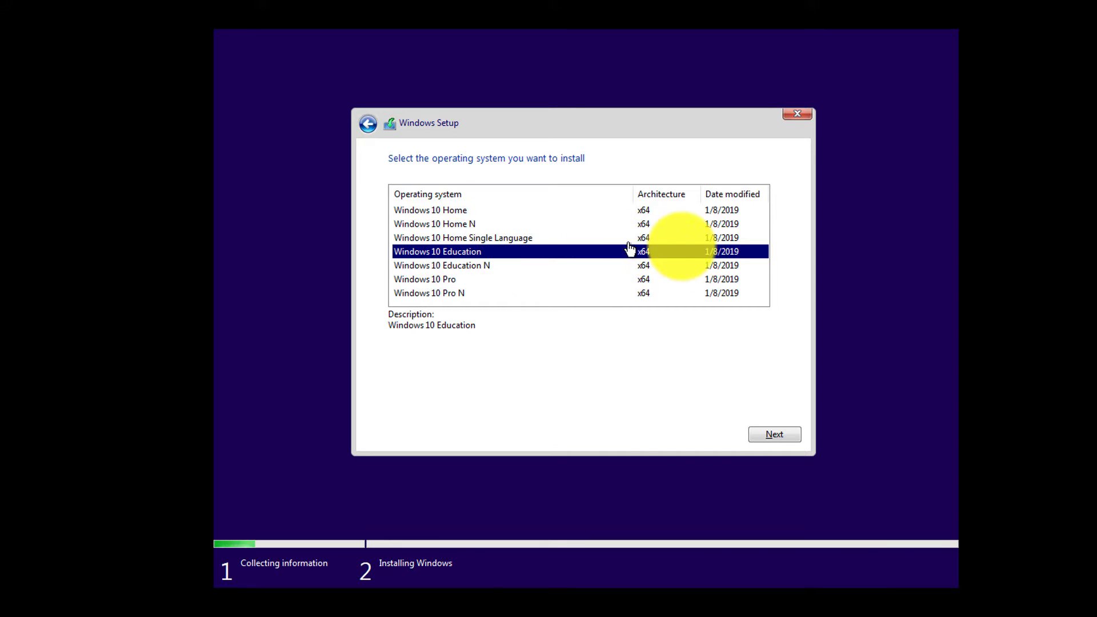
left_click(784, 441)
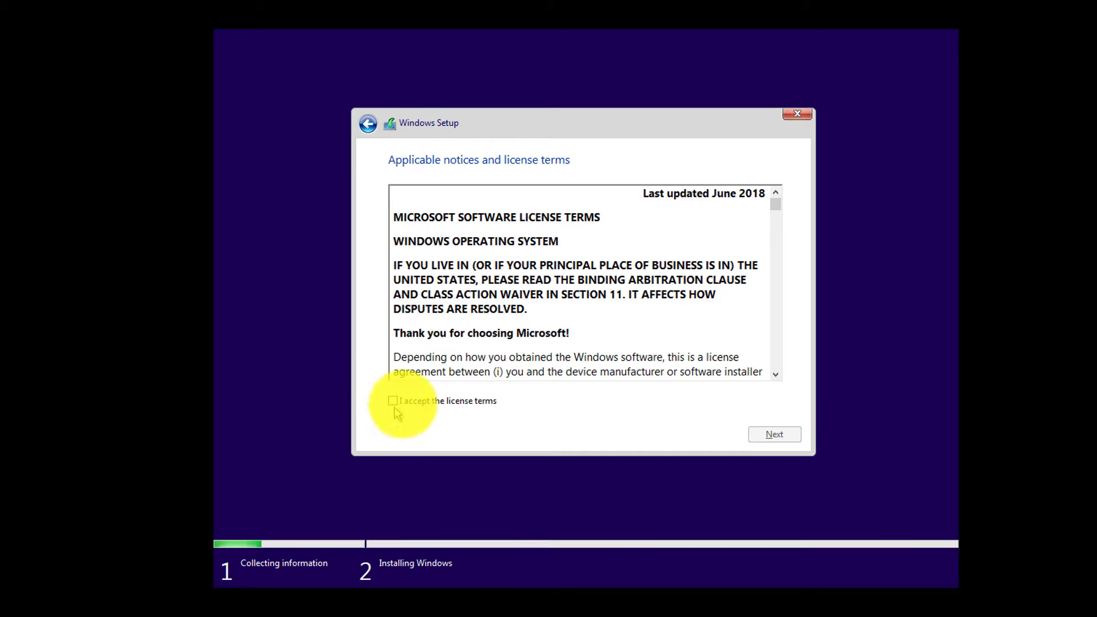
left_click(393, 402)
left_click(778, 443)
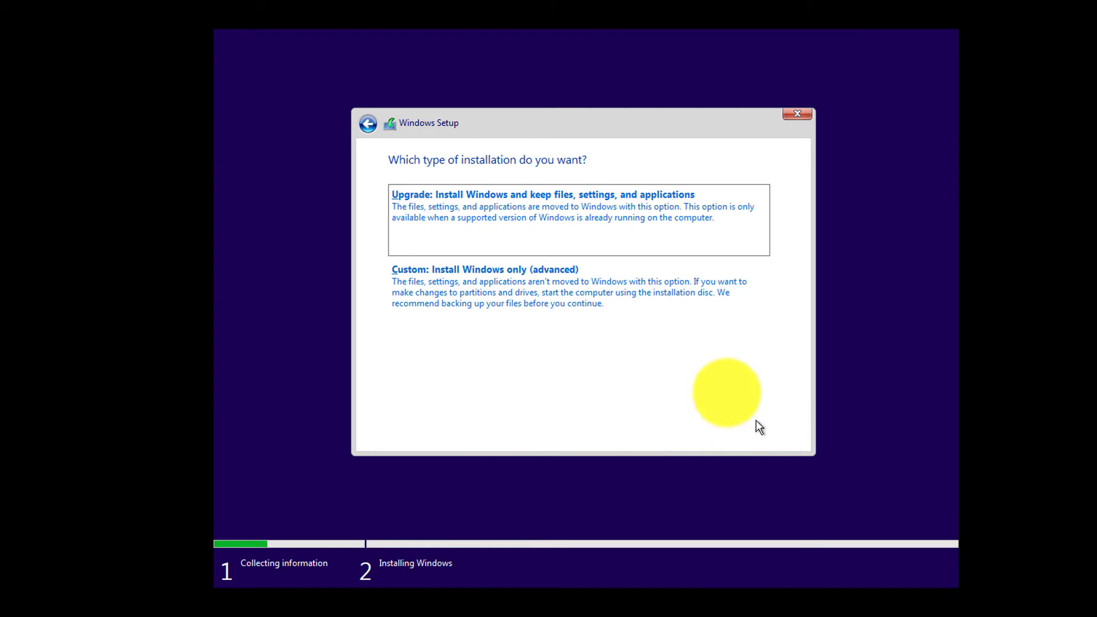
- Choose 'Custom: Install Windows only (advanced)' and let the installation run
left_click(503, 294)
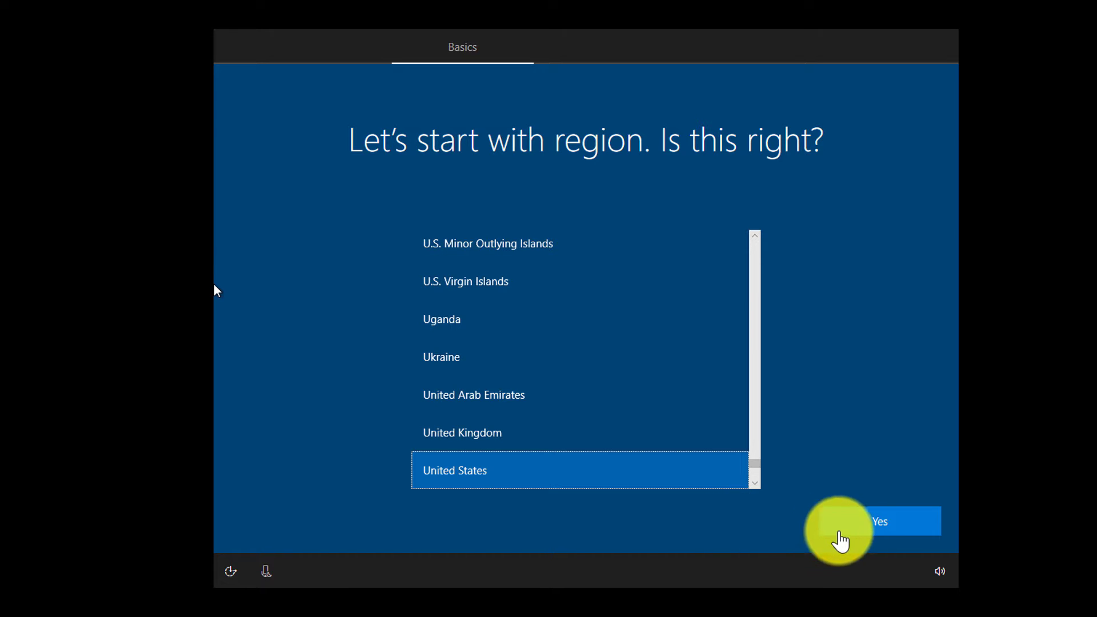
- Confirm United States region and US keyboard, turn off voice control, and skip a second layout
left_click(872, 530)
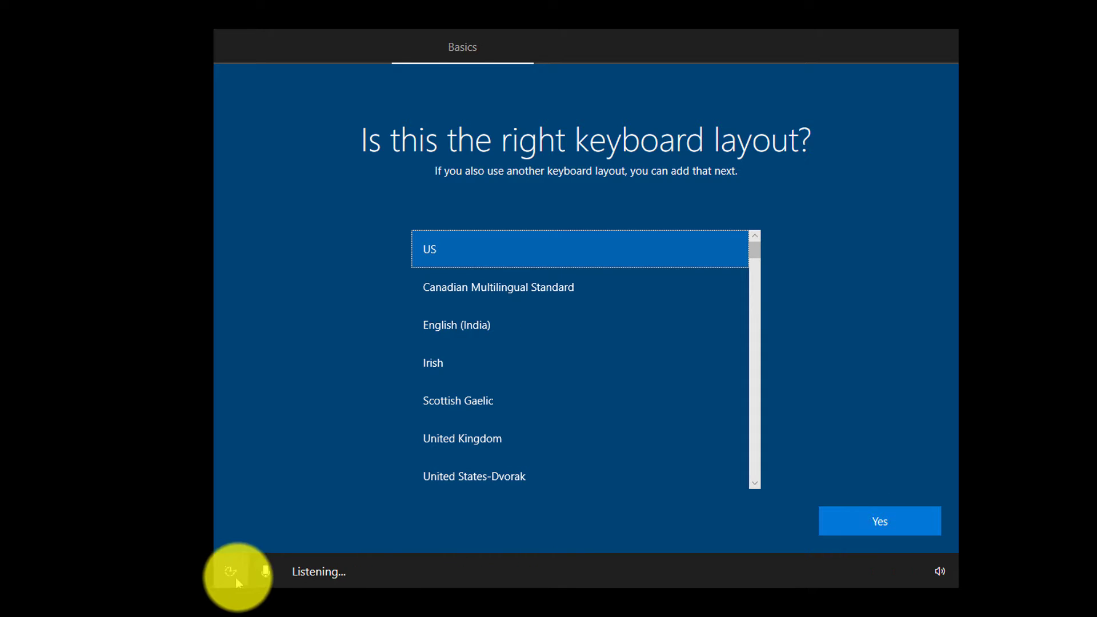
left_click(266, 574)
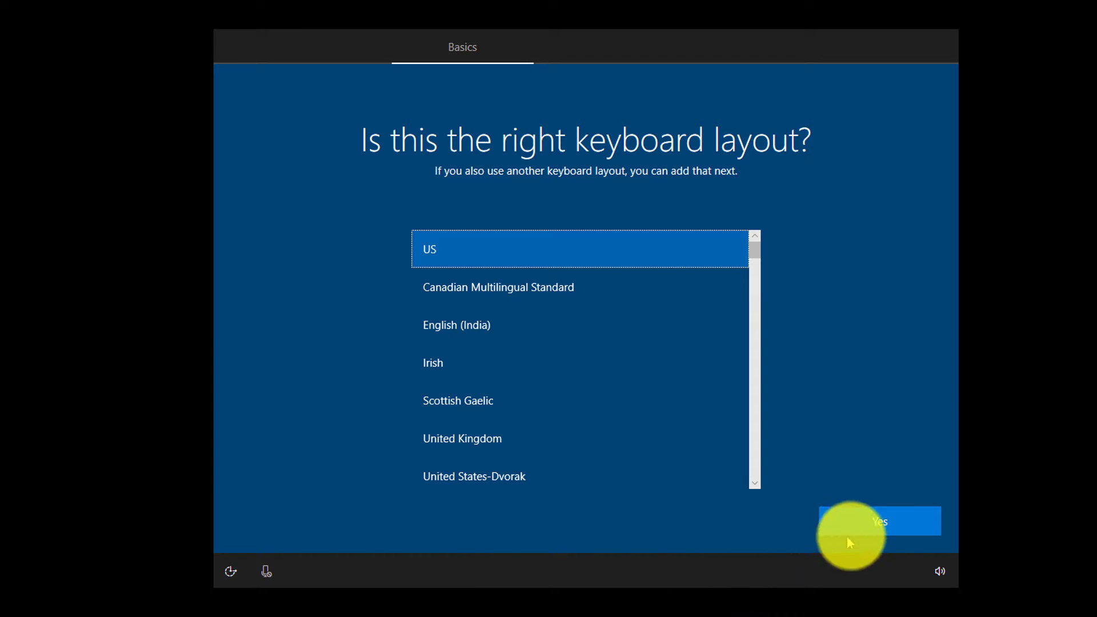
left_click(875, 521)
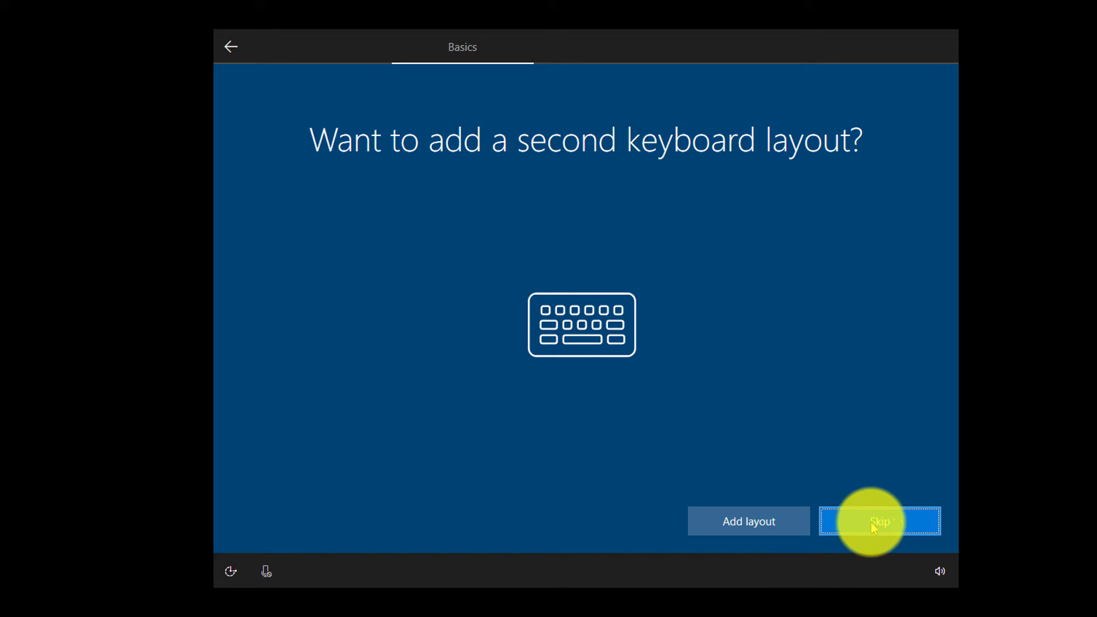
left_click(875, 524)
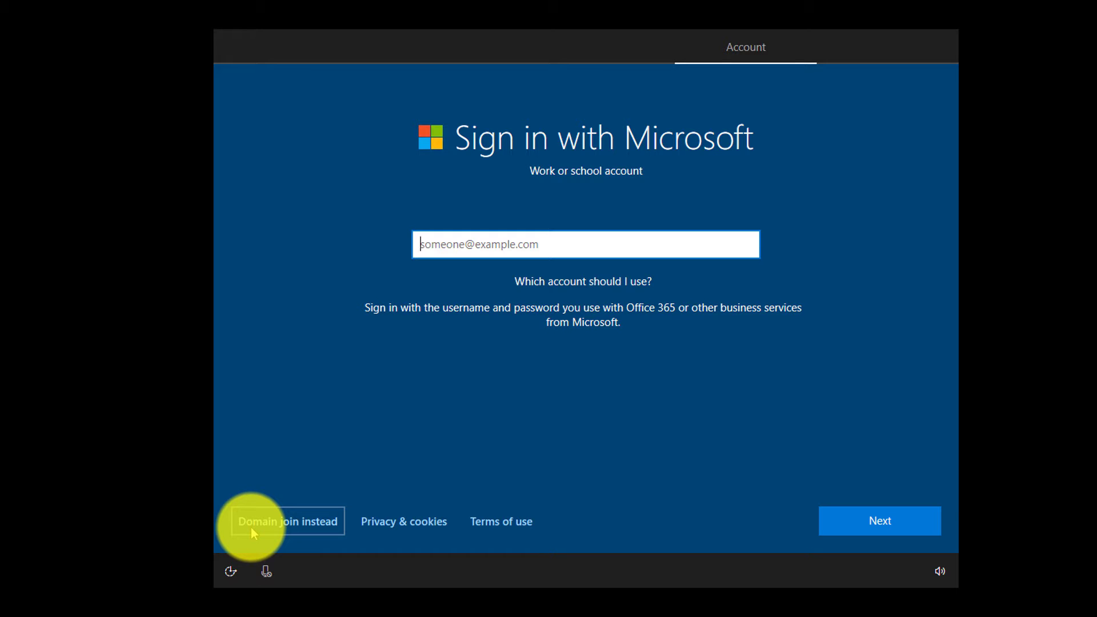
- Create a local account instead, entering its name and the password twice
left_click(294, 522)
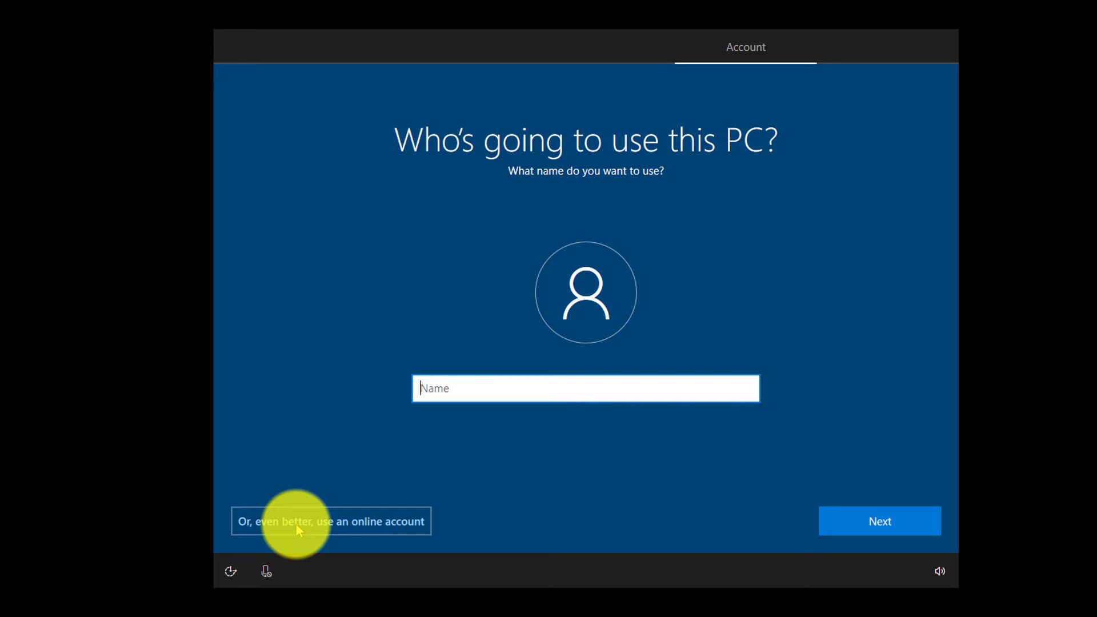
type("WindowsAdmin")
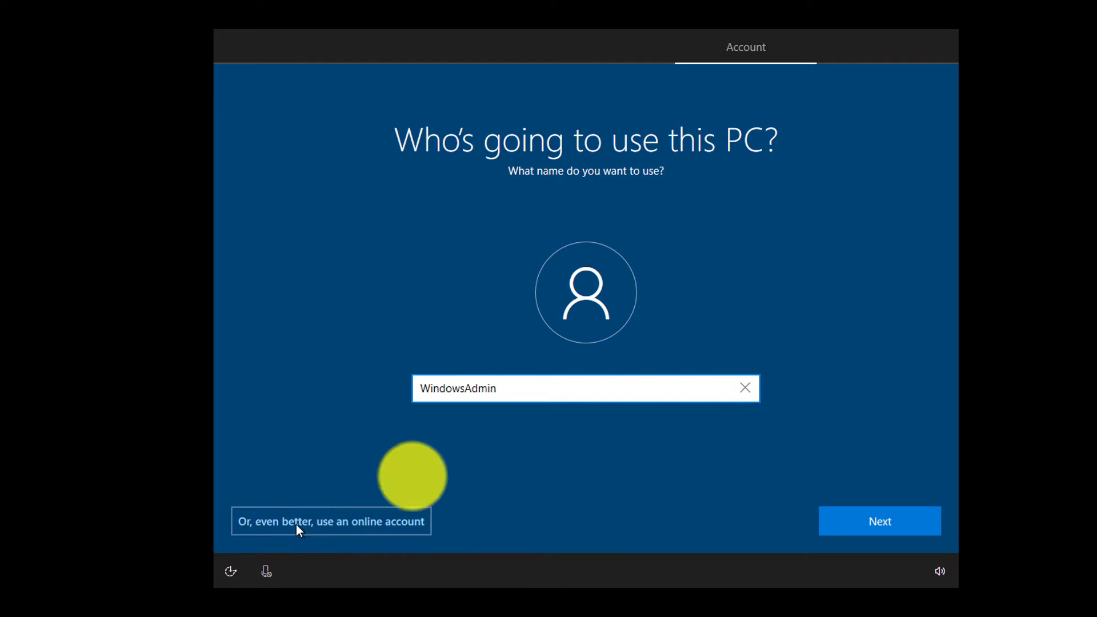
left_click(889, 521)
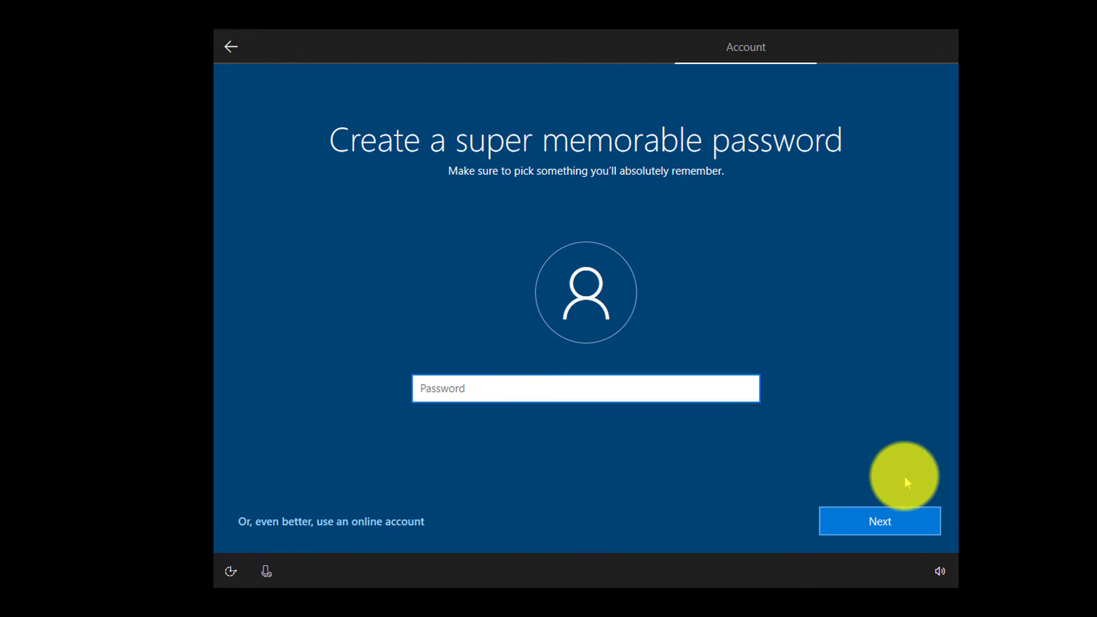
type("a")
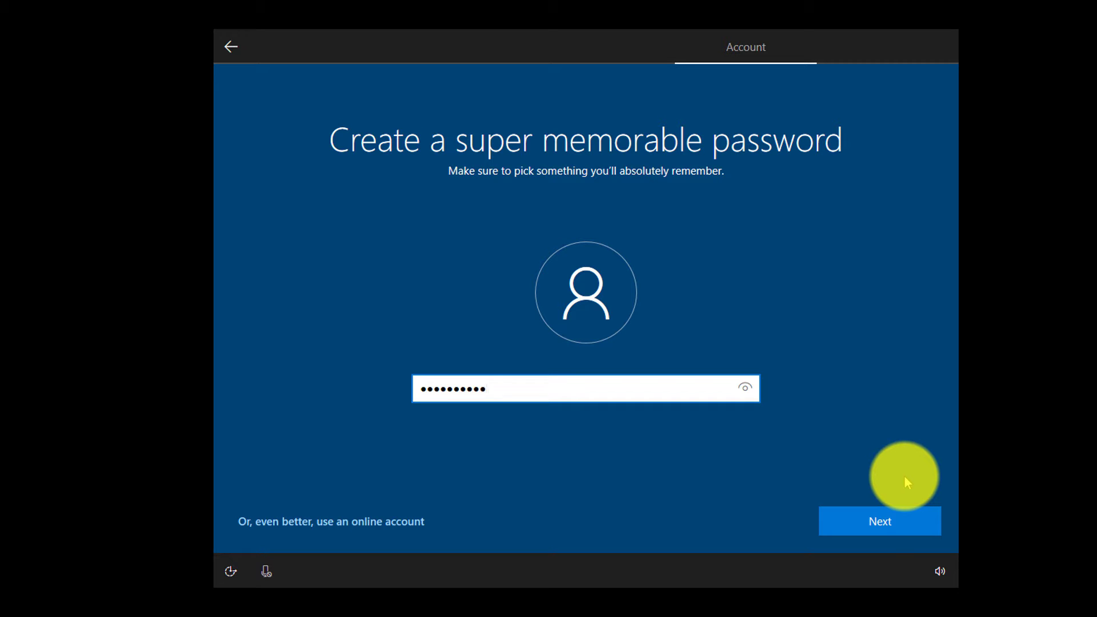
left_click(880, 522)
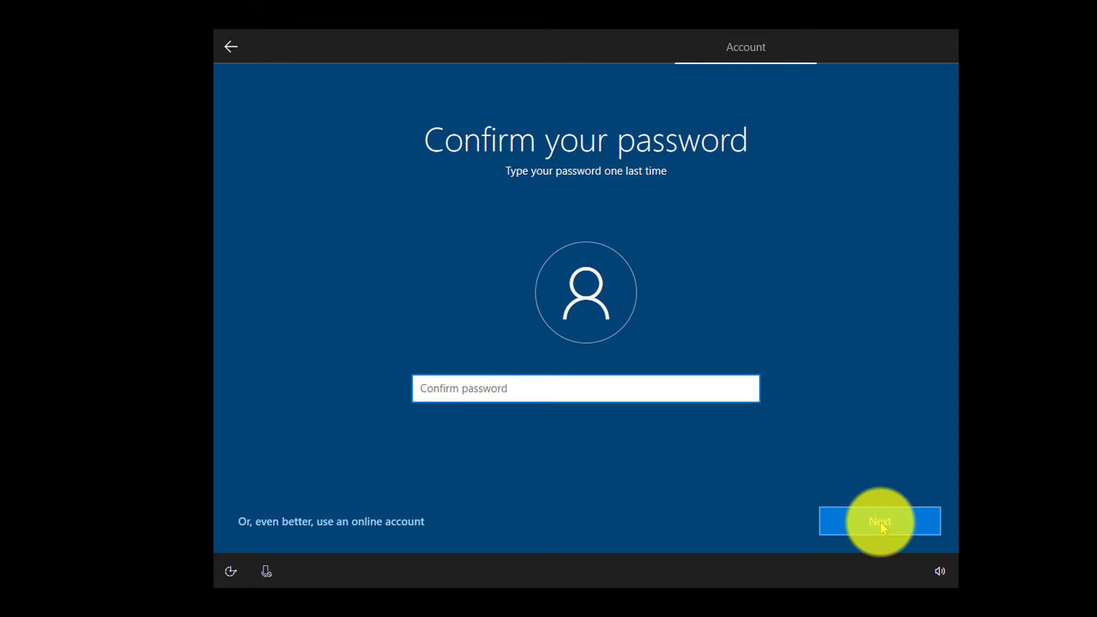
type("aa")
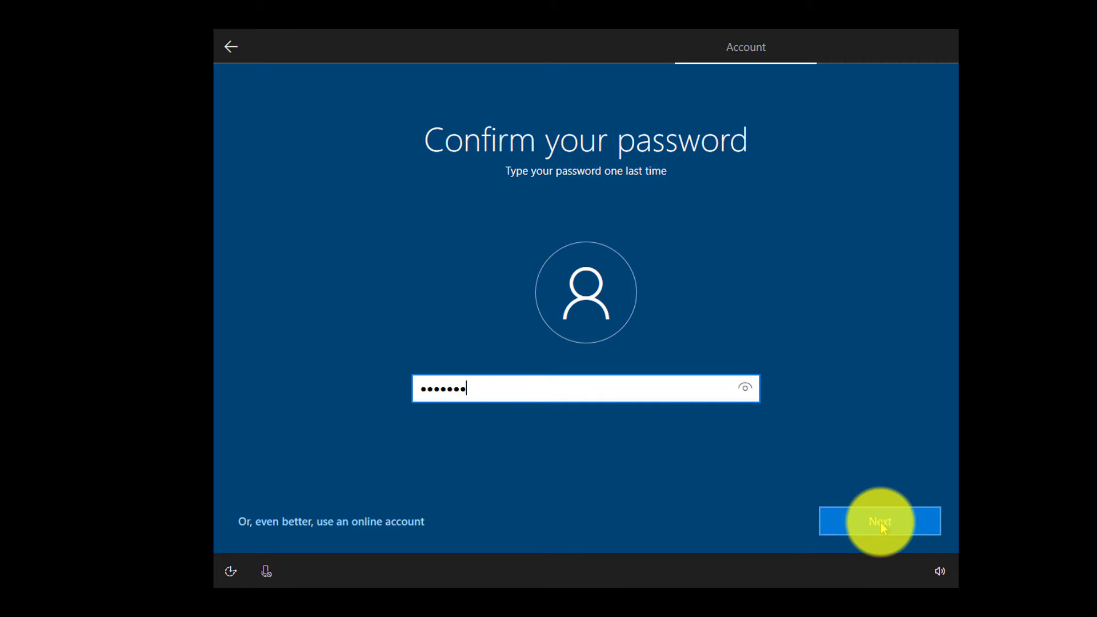
left_click(881, 527)
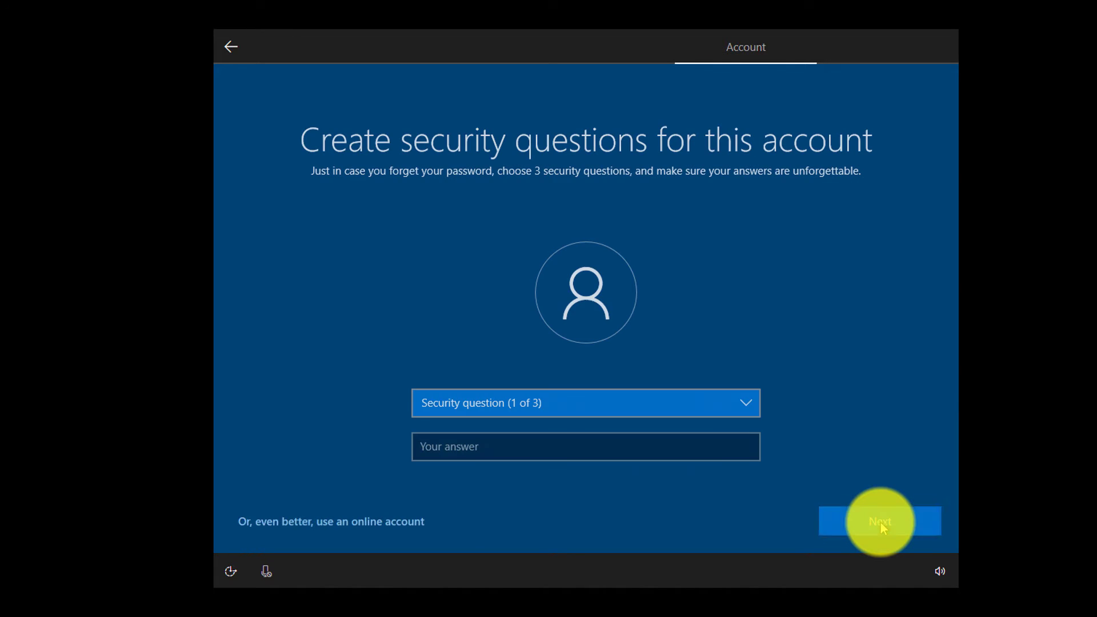
- Pick the first pet's name security question and enter its answer
left_click(448, 447)
type("1")
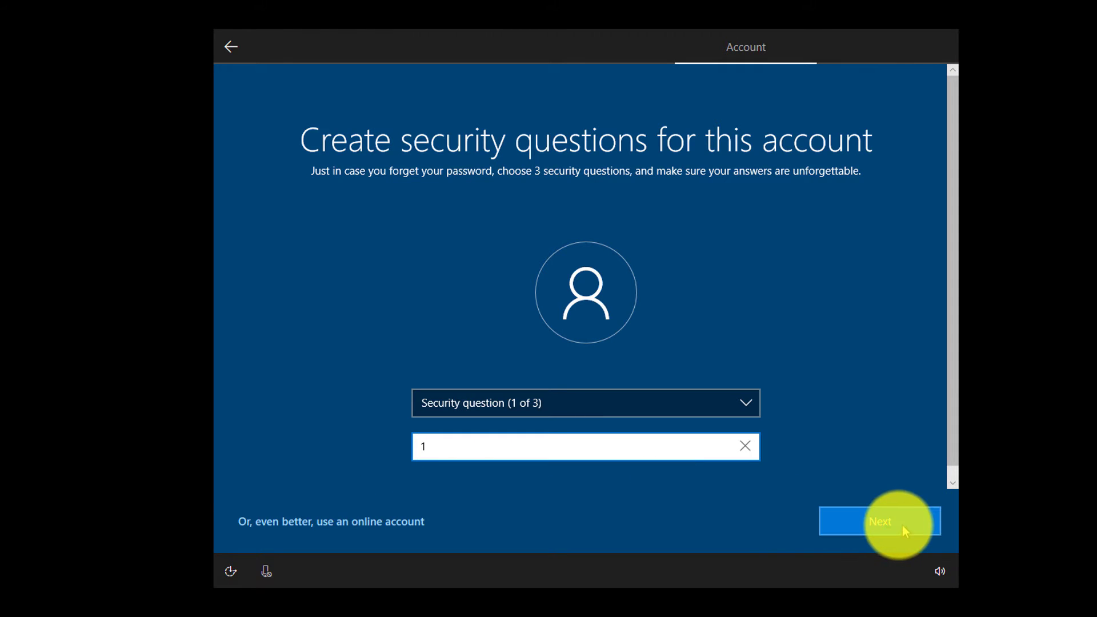
left_click(898, 523)
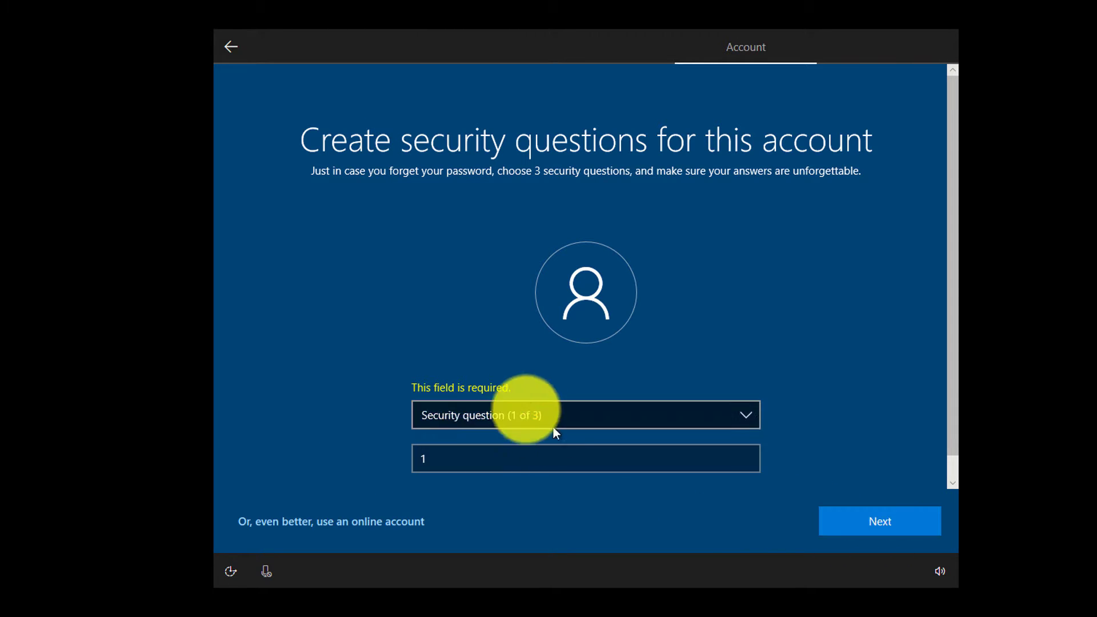
left_click(529, 415)
left_click(514, 430)
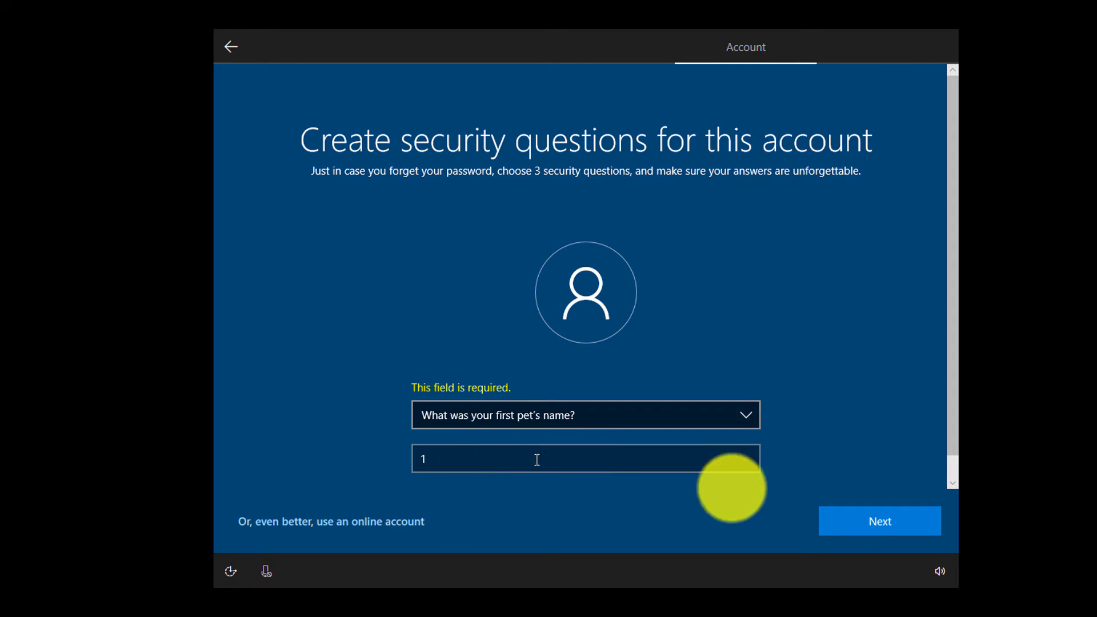
left_click(907, 528)
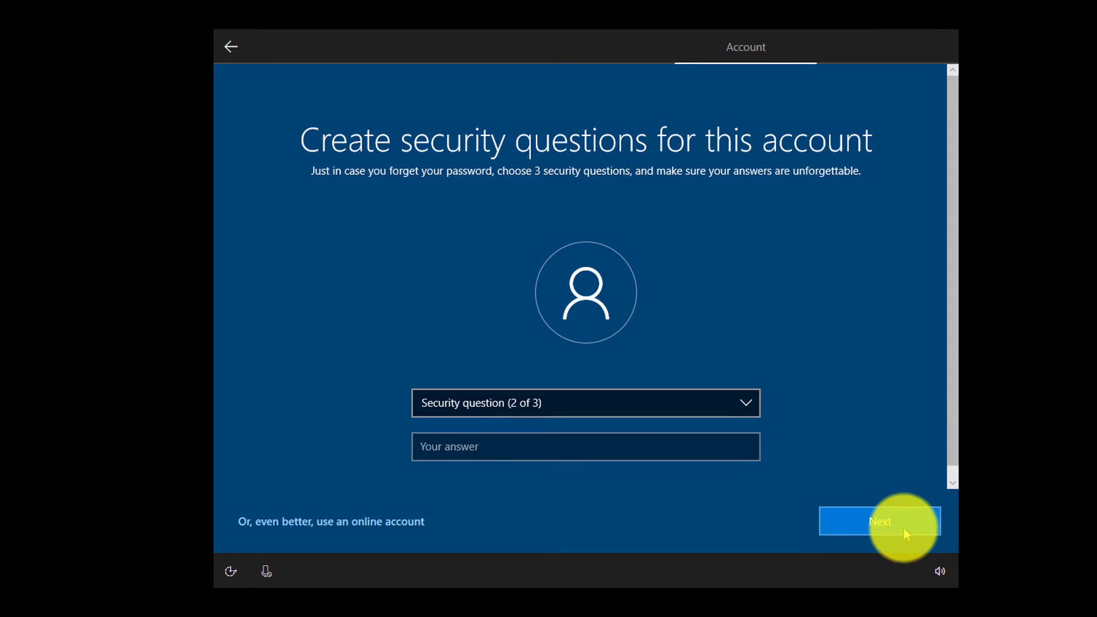
- Answer the birth-city and childhood nickname security questions to finish the account
left_click(472, 447)
left_click(498, 406)
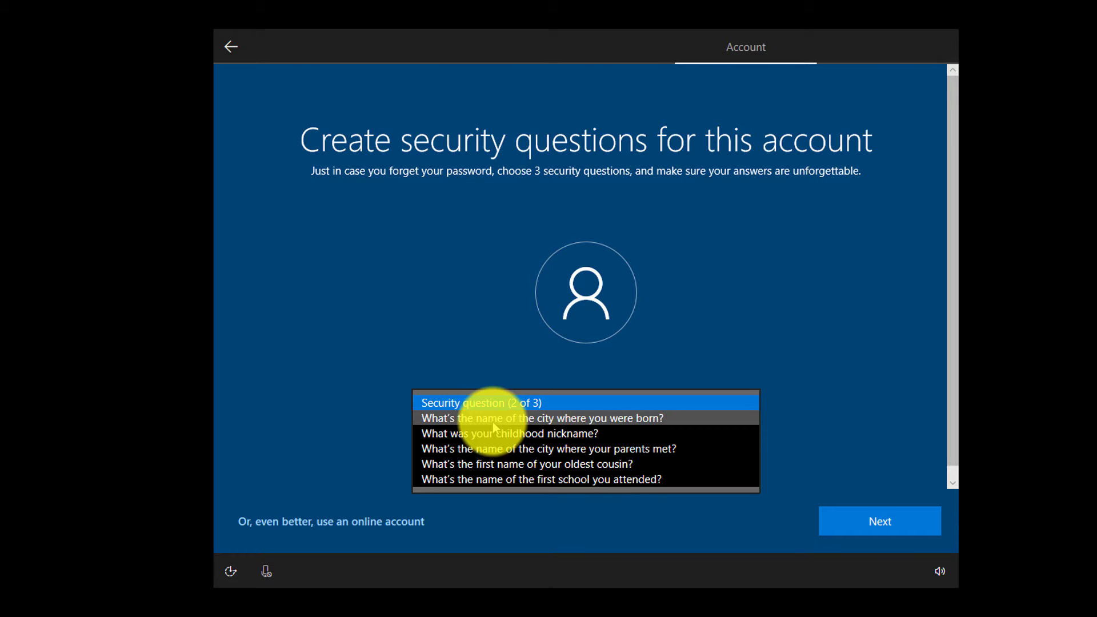
left_click(492, 421)
left_click(441, 450)
type("2")
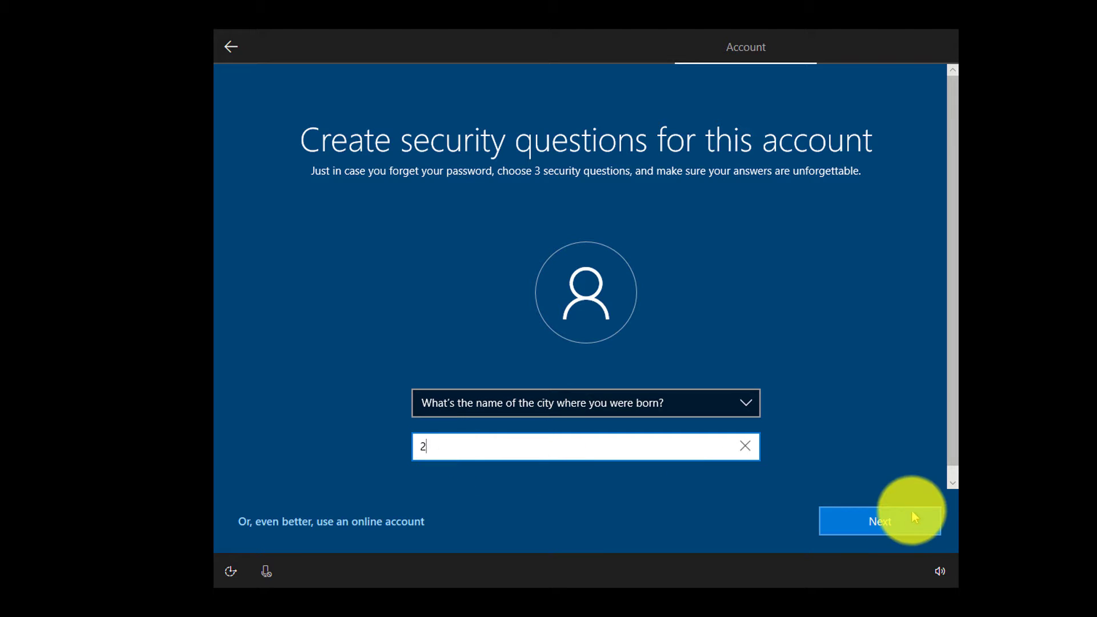
left_click(907, 516)
left_click(565, 406)
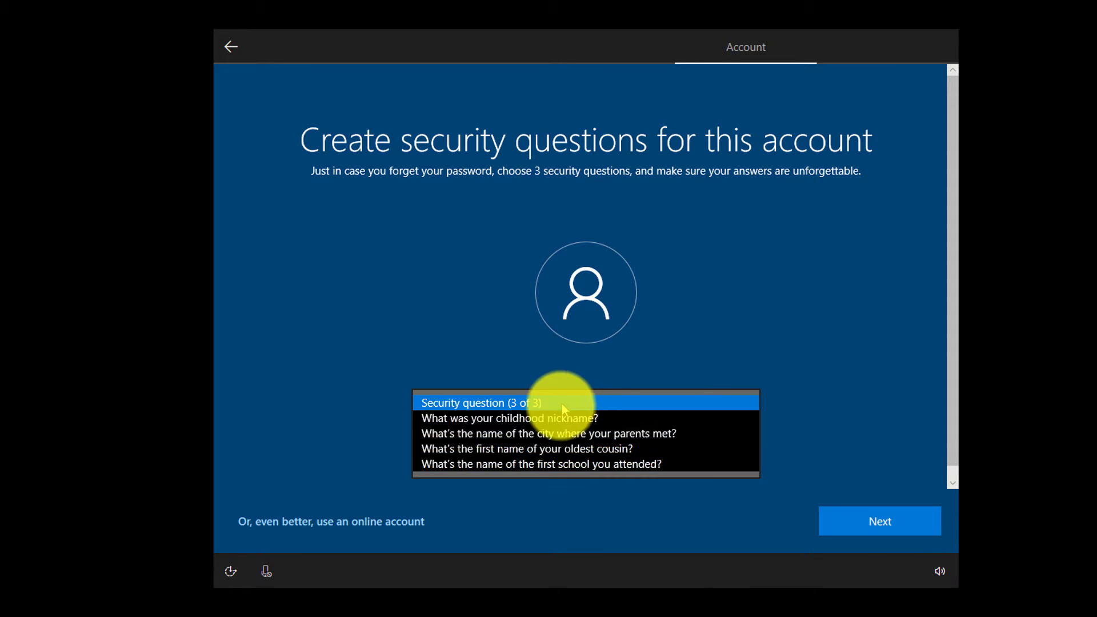
left_click(549, 419)
left_click(460, 454)
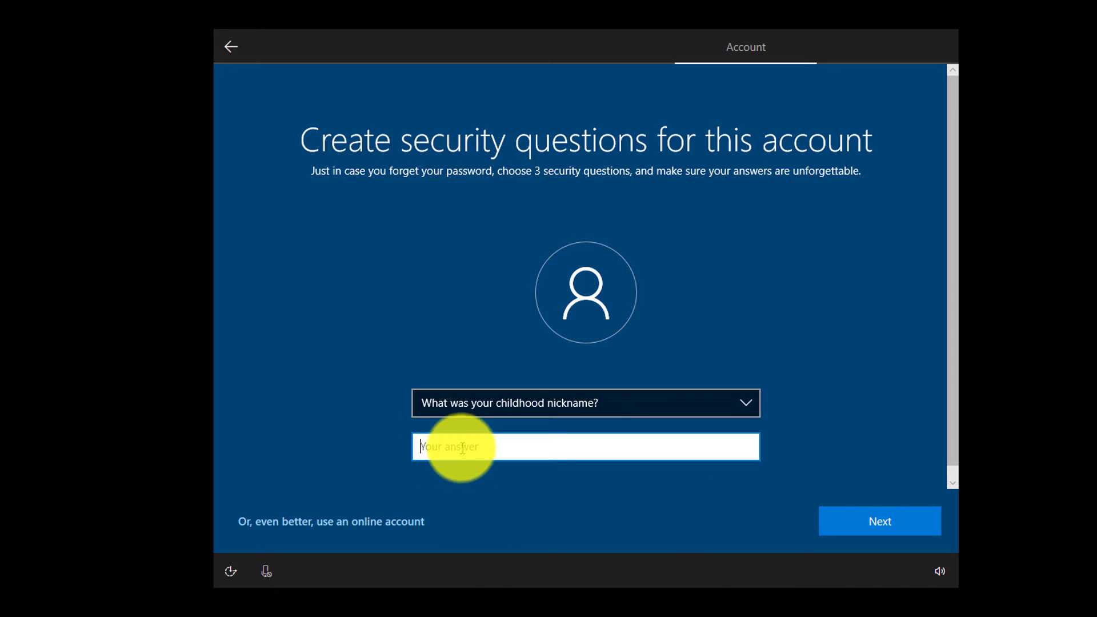
type("3")
left_click(898, 522)
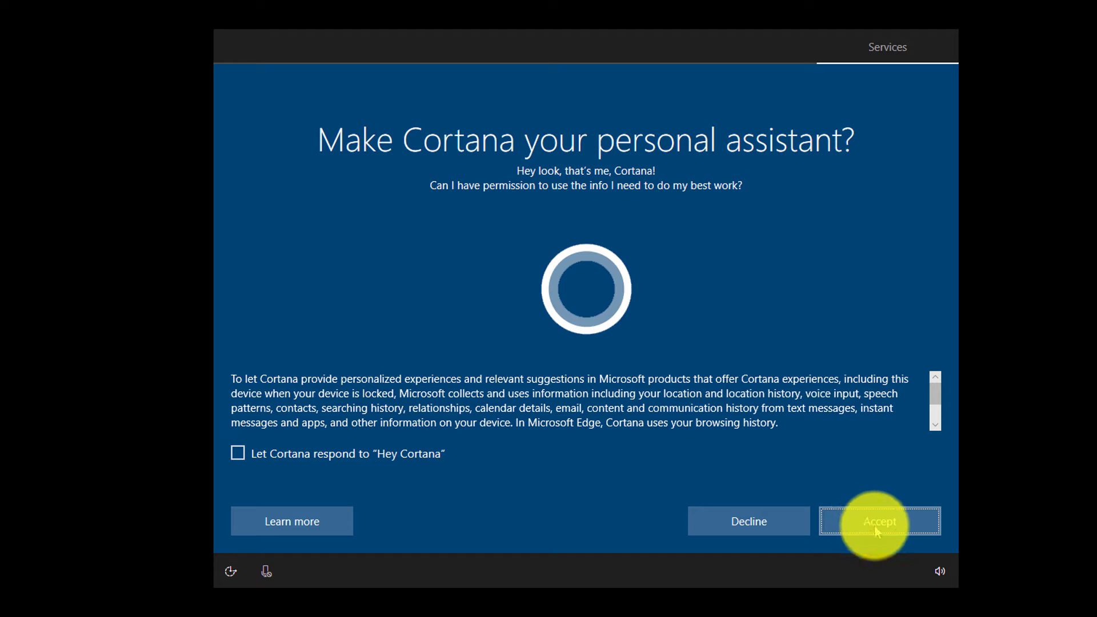
- Accept Cortana as assistant, say No to activity history, and accept the privacy defaults
left_click(880, 526)
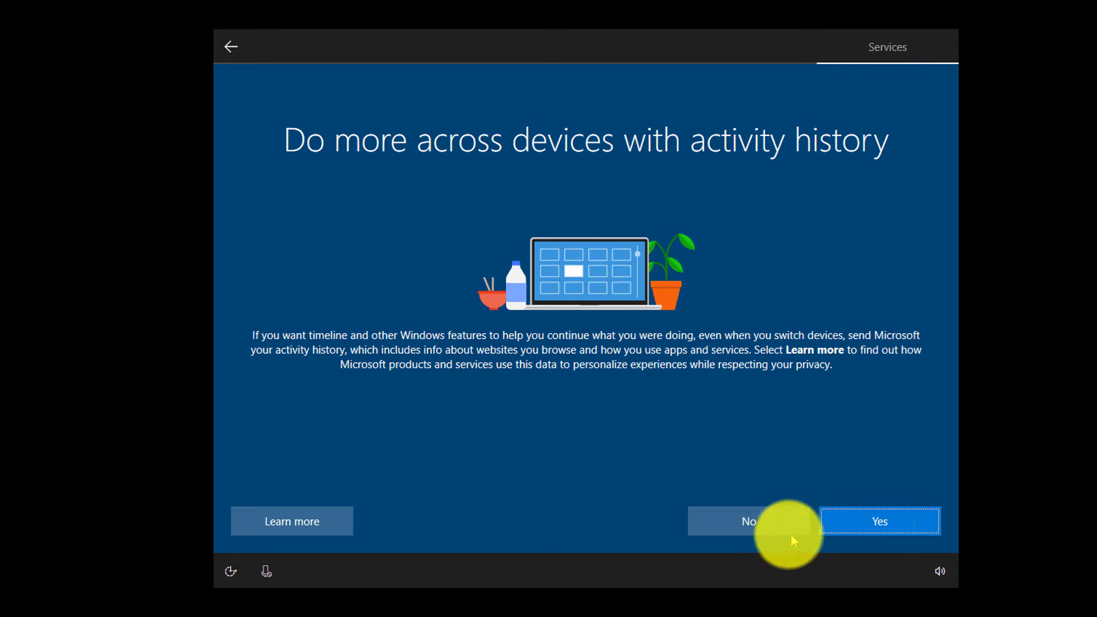
left_click(772, 531)
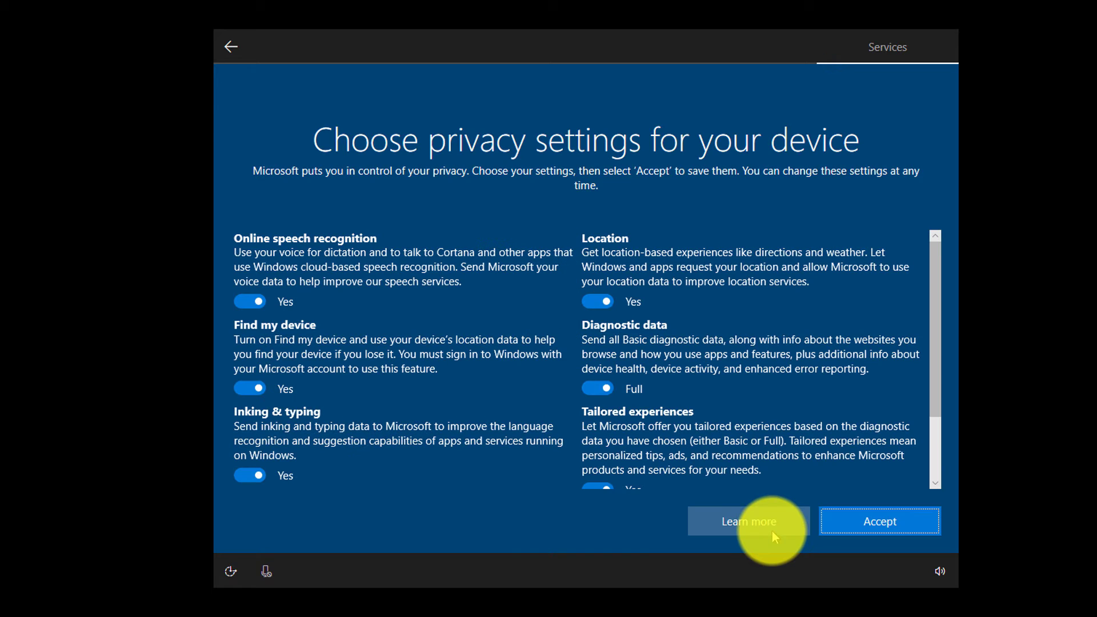
left_click(881, 530)
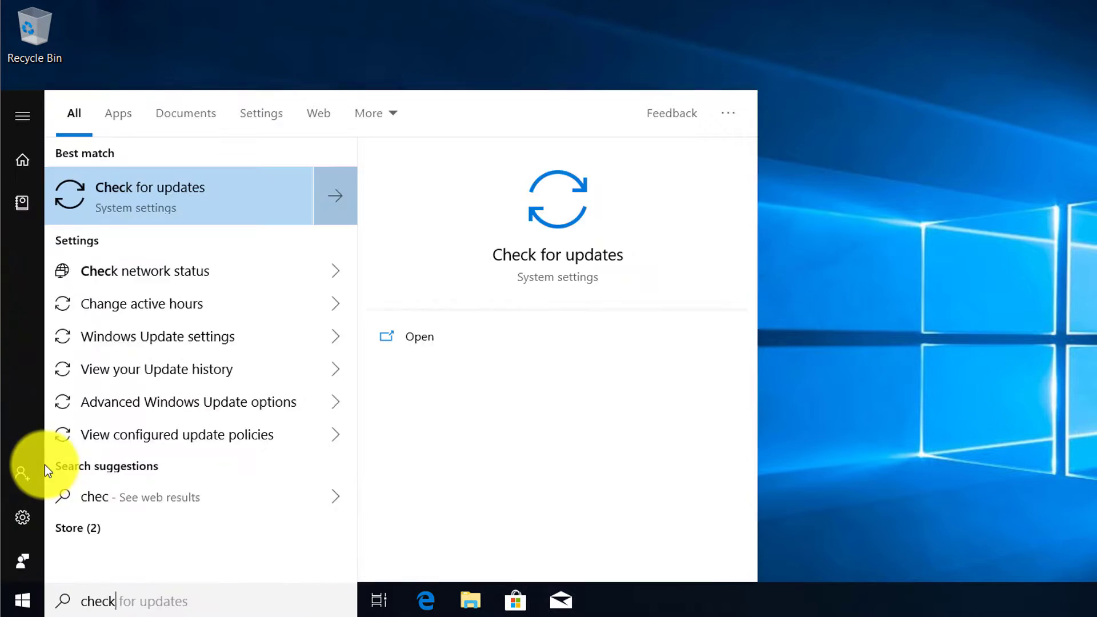
- Open Windows Update from the 'check for updates' search result
key("Return")
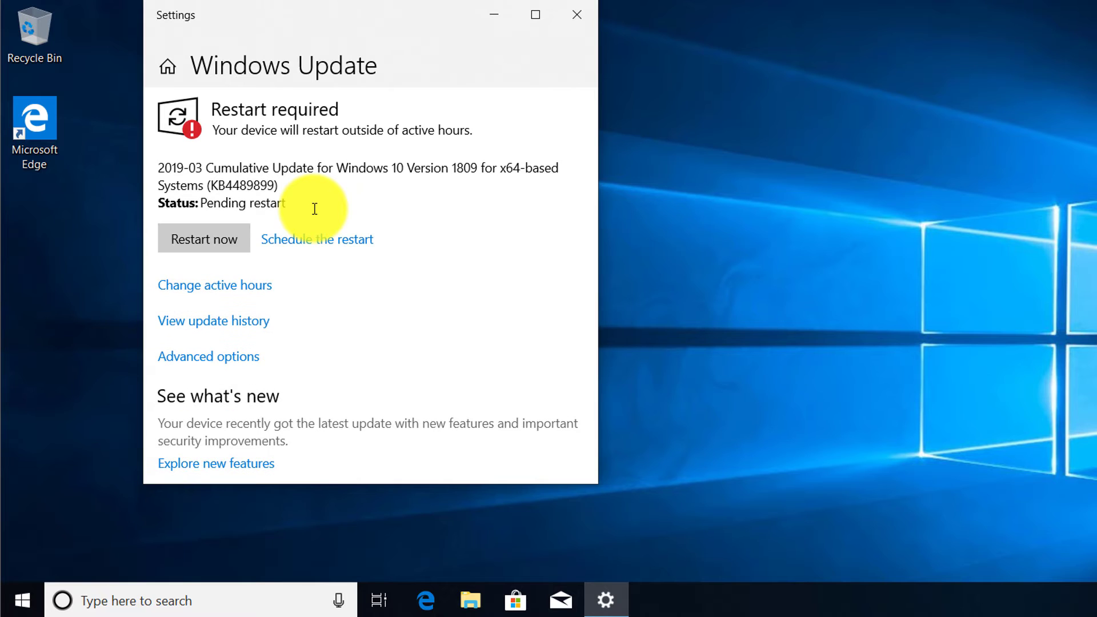
- Restart now to finish installing the 2019-03 Cumulative Update KB4489899
left_click(215, 241)
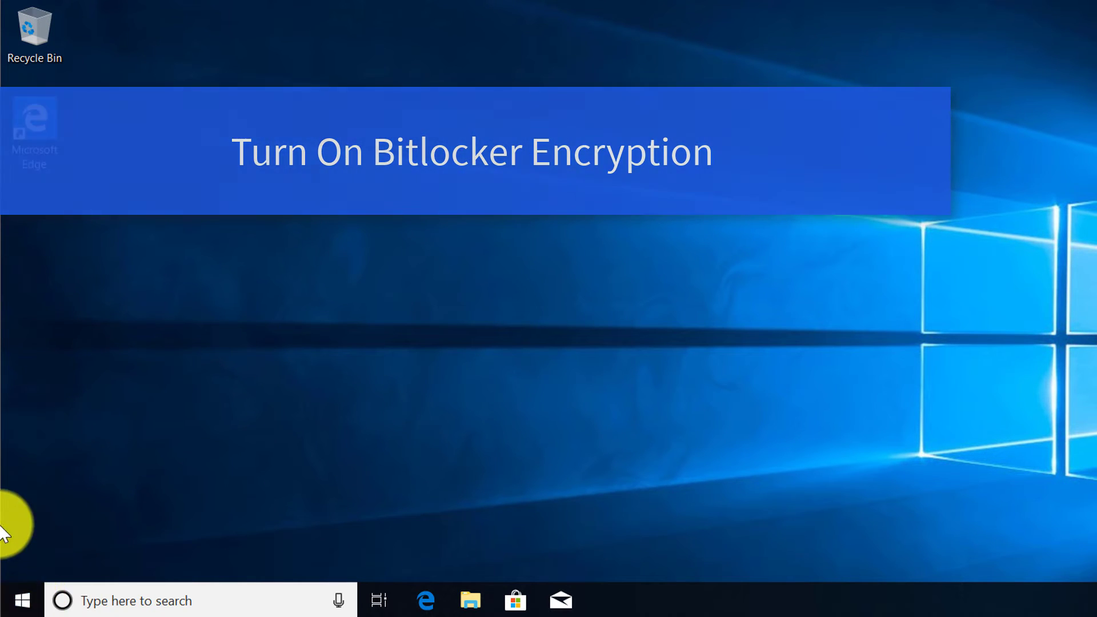
- Search 'bitlocker' to open Manage BitLocker and try turning on BitLocker for drive C:
left_click(19, 595)
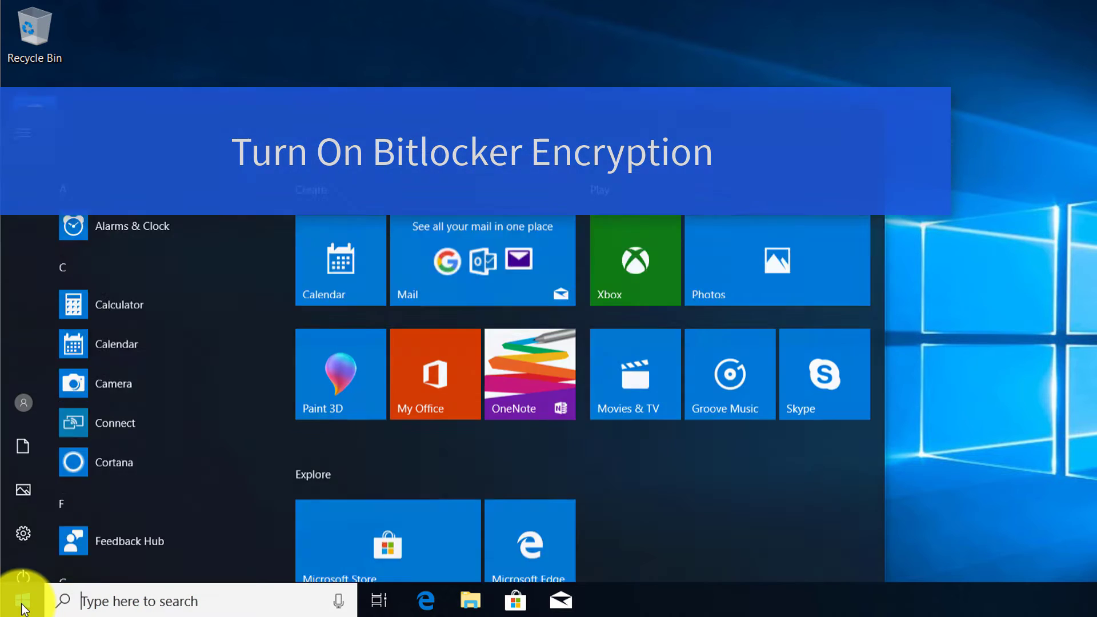
type("bitlocker")
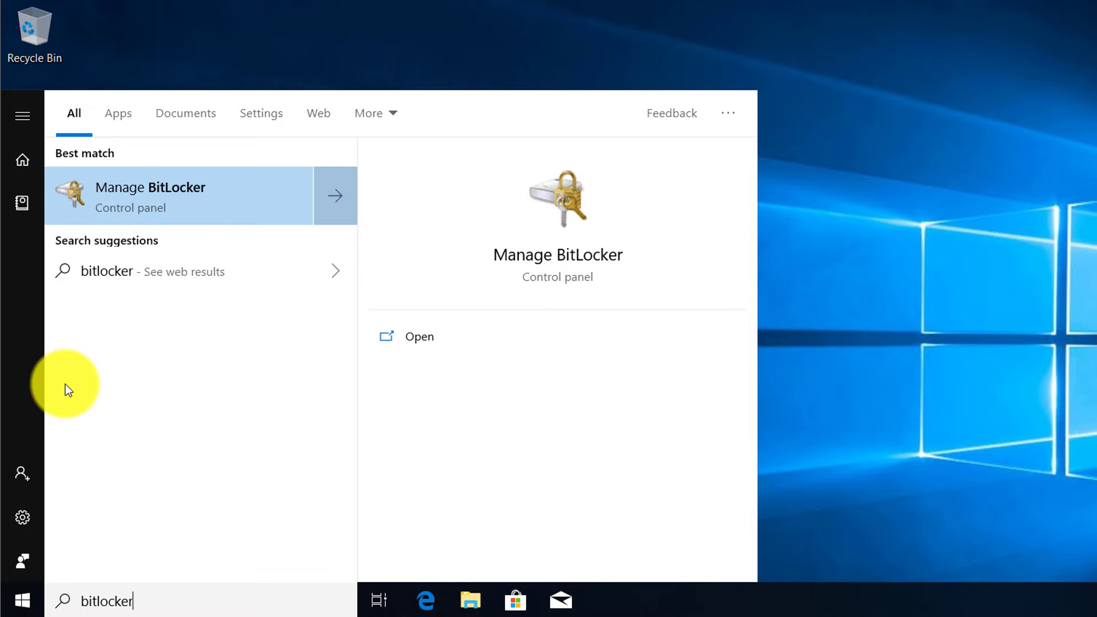
key("Return")
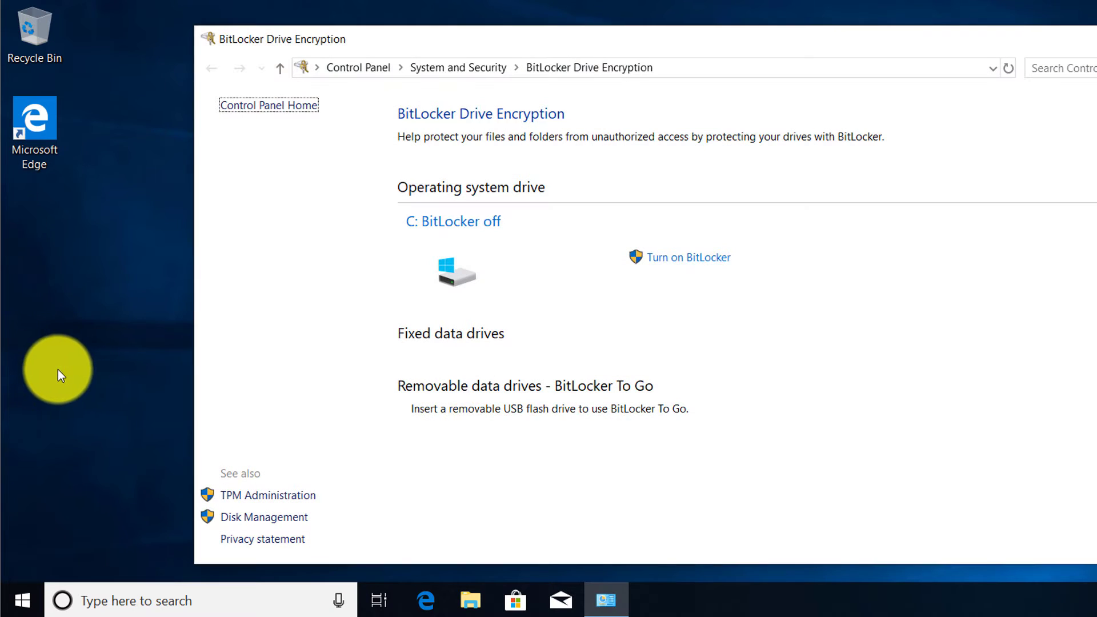
left_click(692, 258)
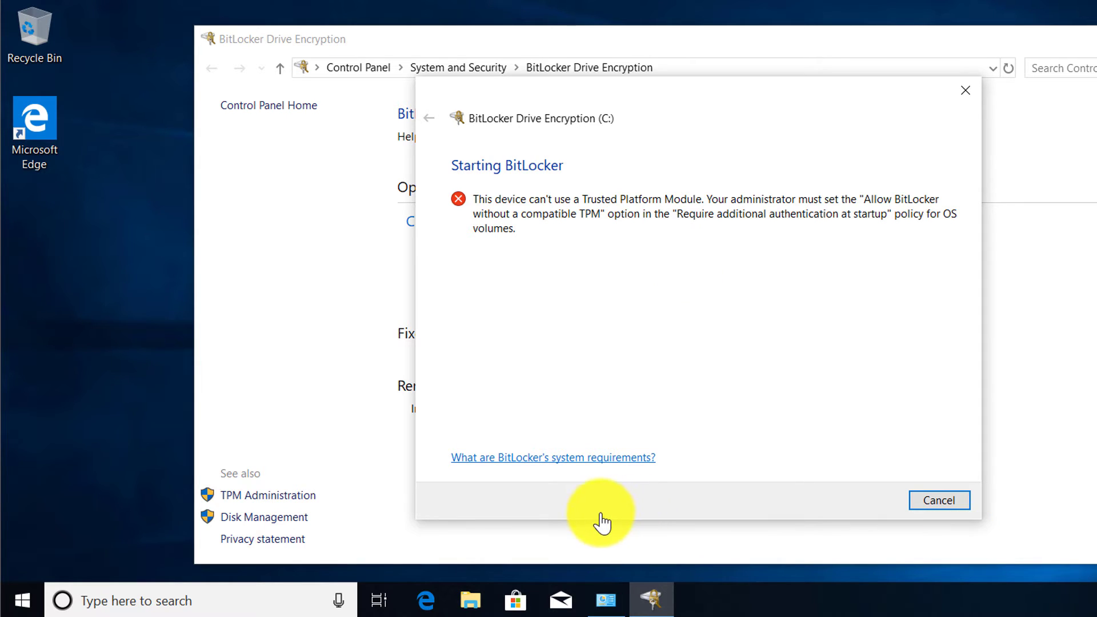
left_click(21, 597)
- In the group policy editor, browse to Windows Components > BitLocker Drive Encryption > Operating System Drives
type("gro")
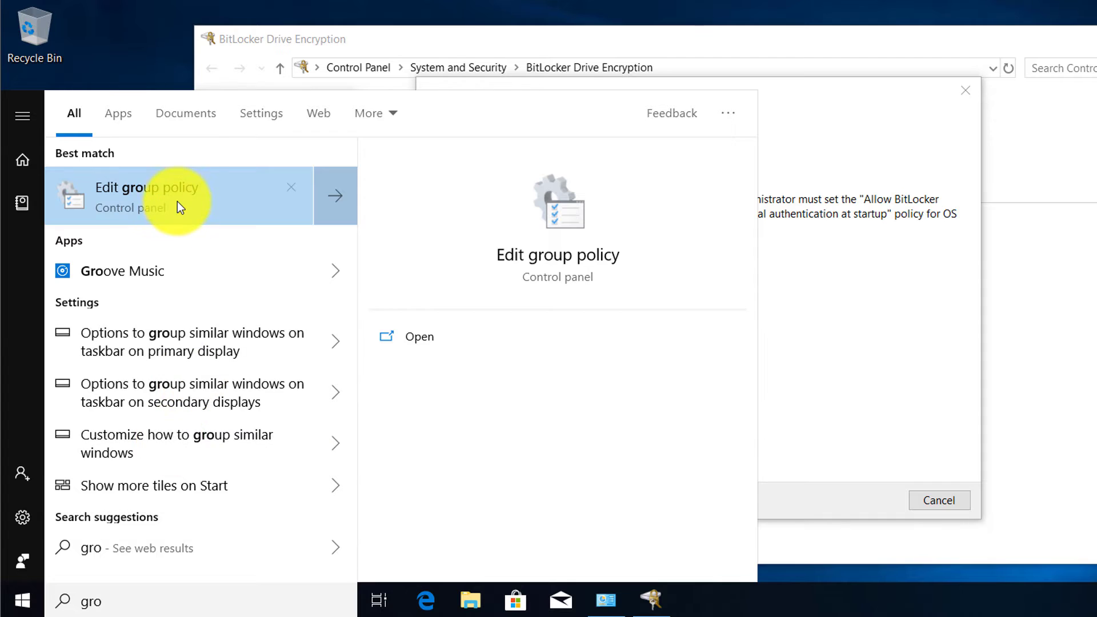
left_click(177, 201)
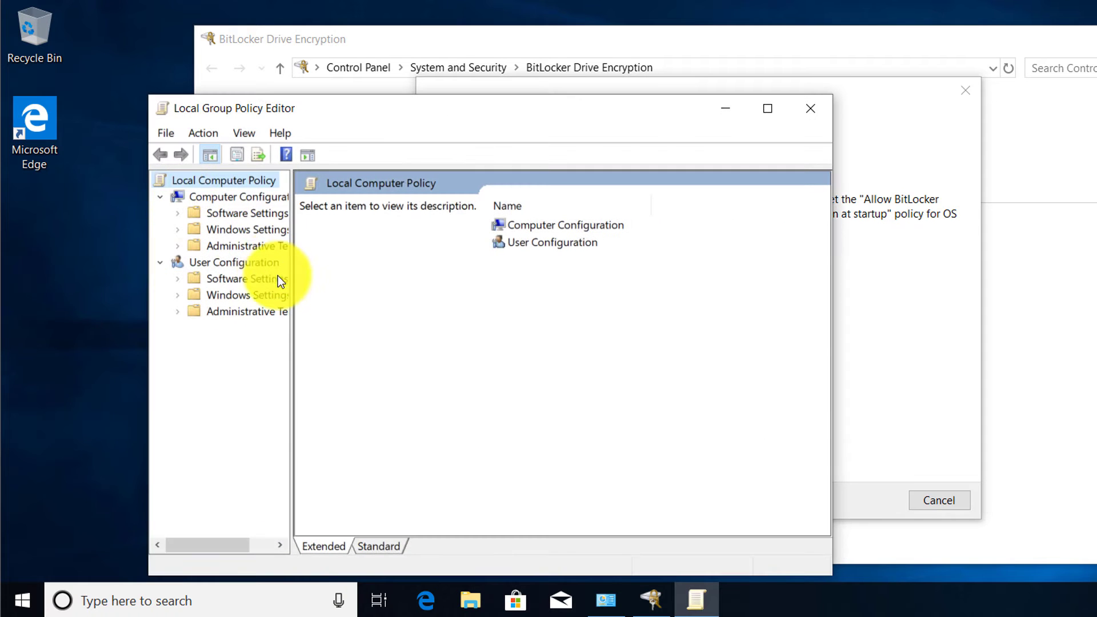
left_click_drag(292, 282, 417, 277)
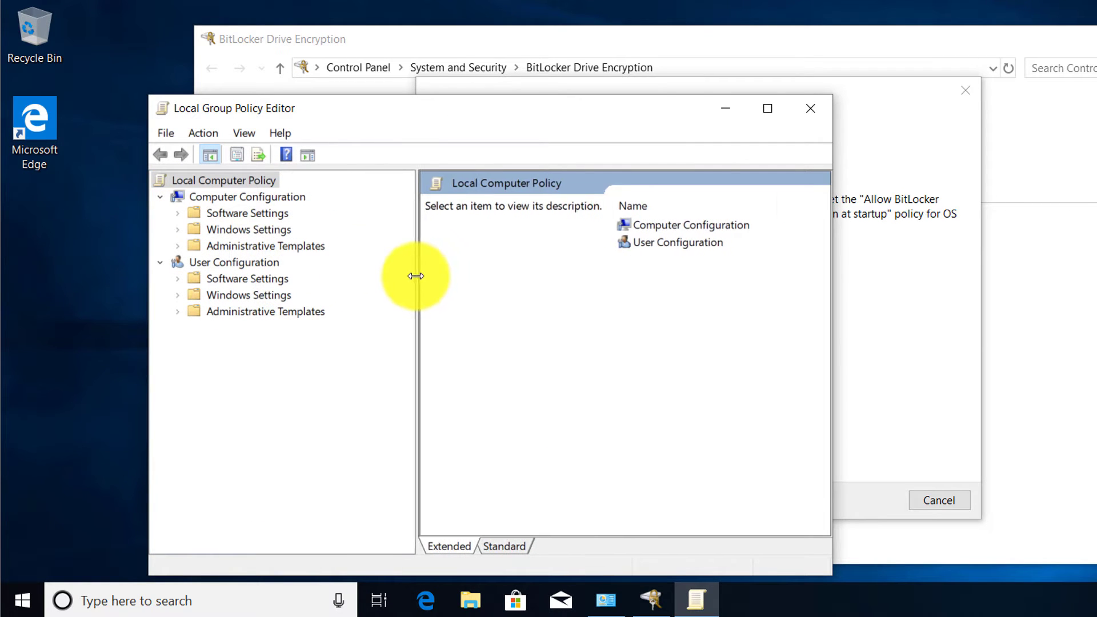
left_click(175, 246)
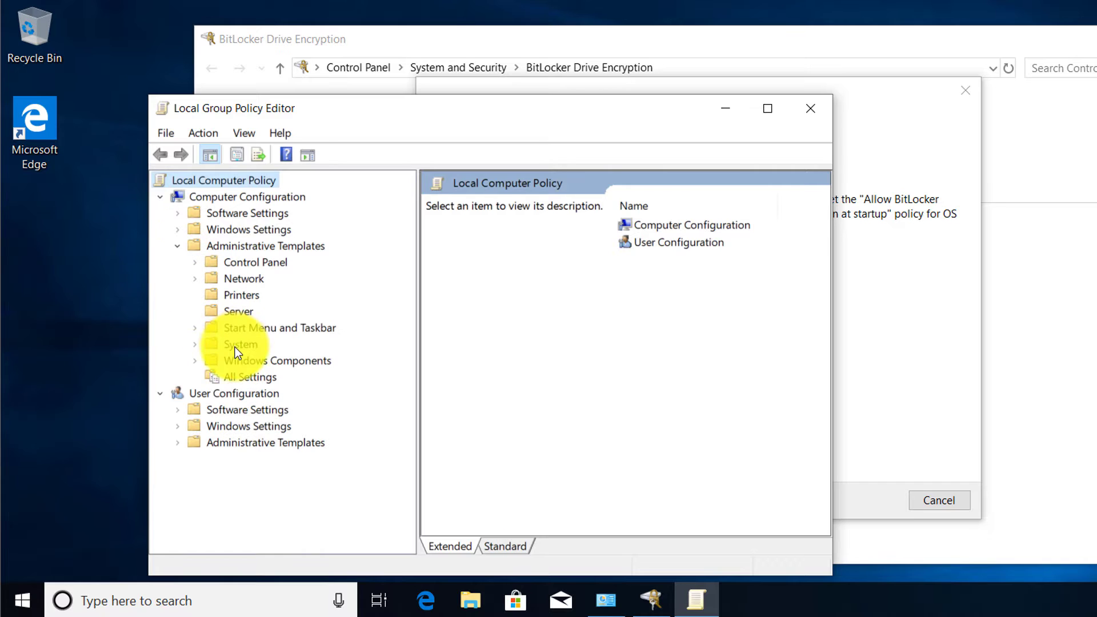
left_click(194, 362)
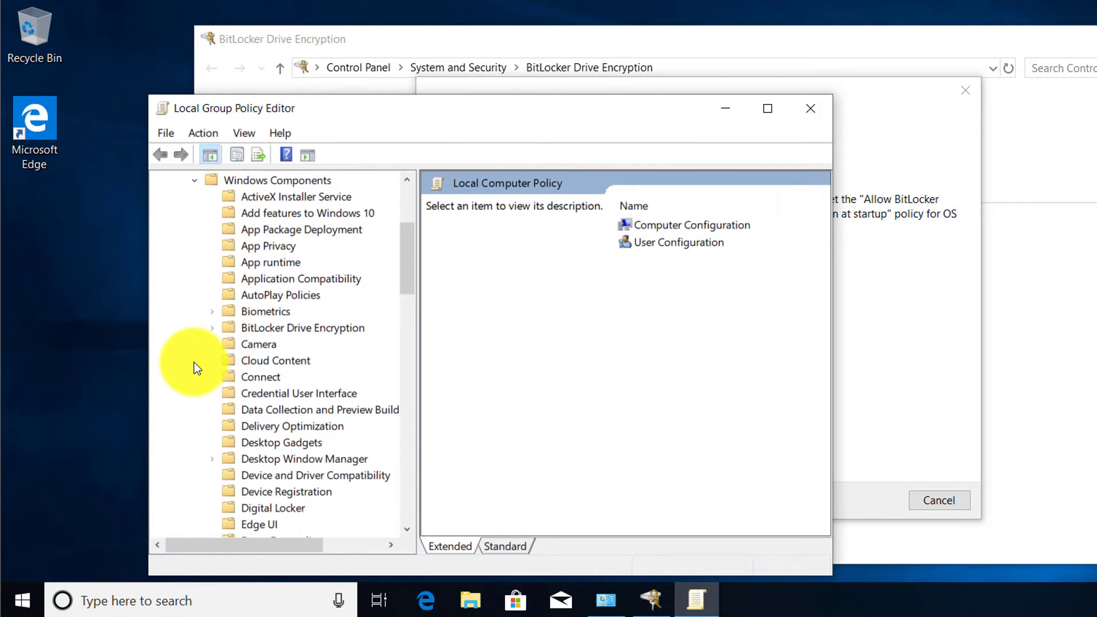
left_click(280, 327)
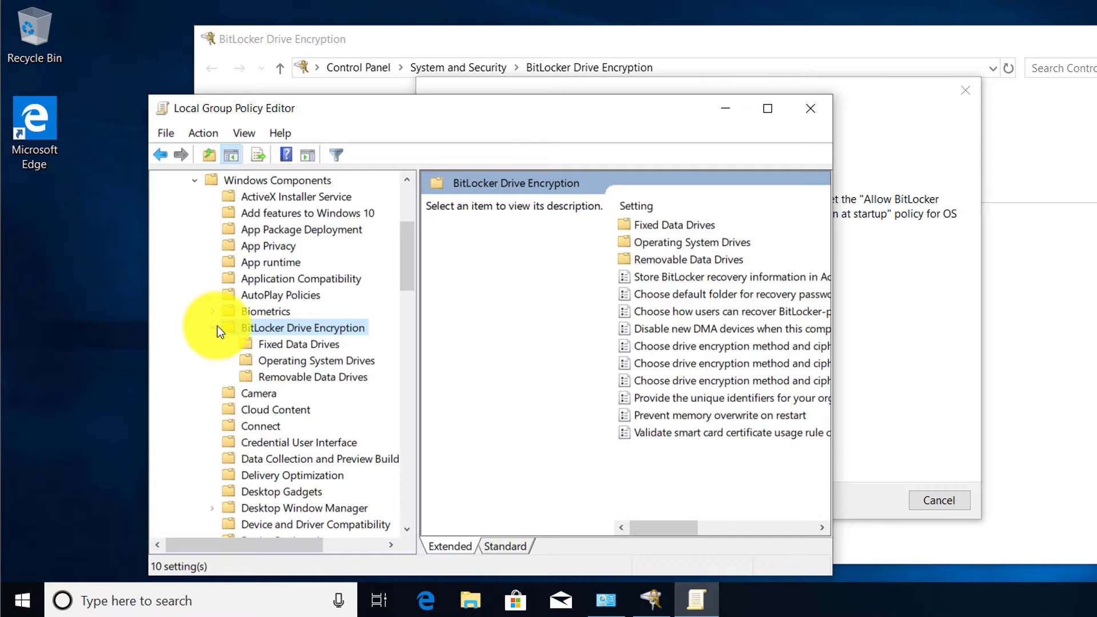
left_click(296, 363)
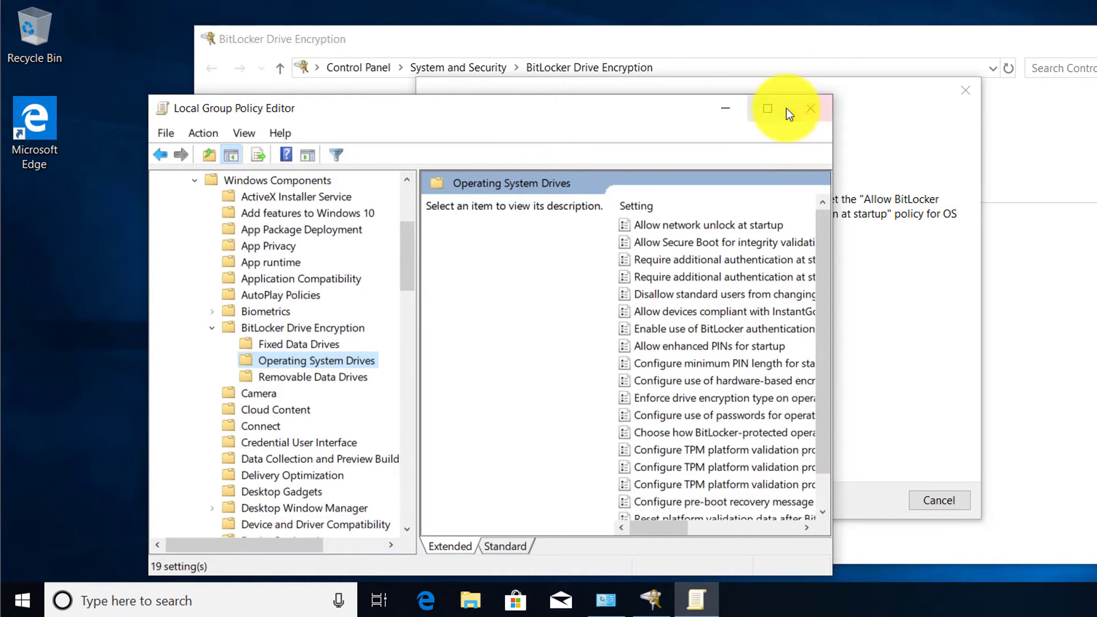
left_click_drag(832, 193, 1092, 208)
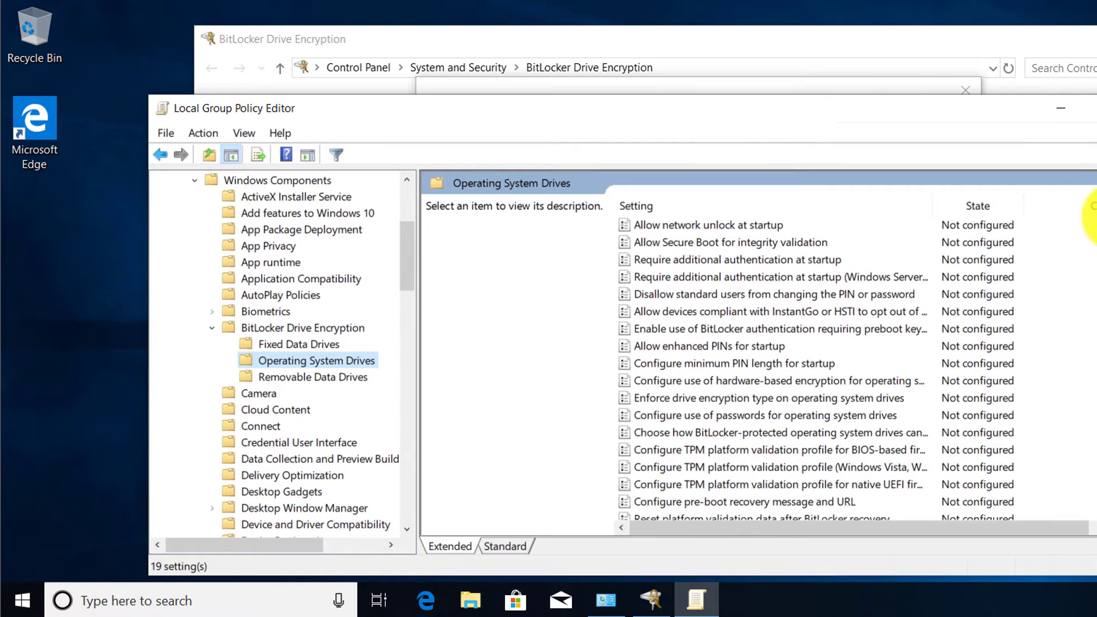
- Enable 'Require additional authentication at startup', keeping 'Allow BitLocker without a compatible TPM' checked
double_click(696, 261)
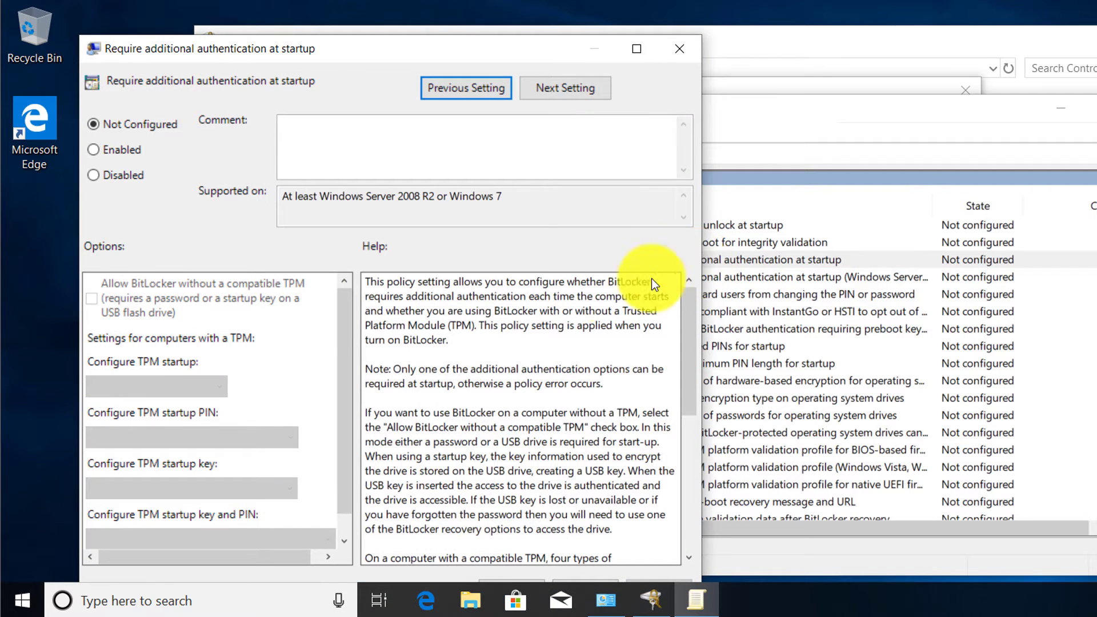
left_click(93, 149)
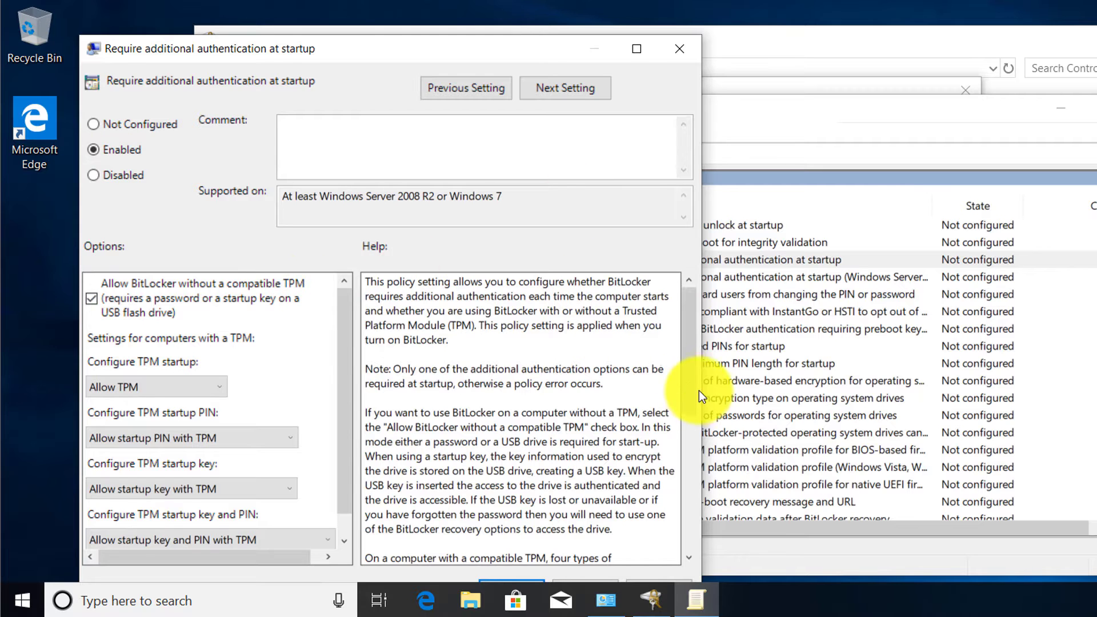
left_click_drag(466, 47, 461, 8)
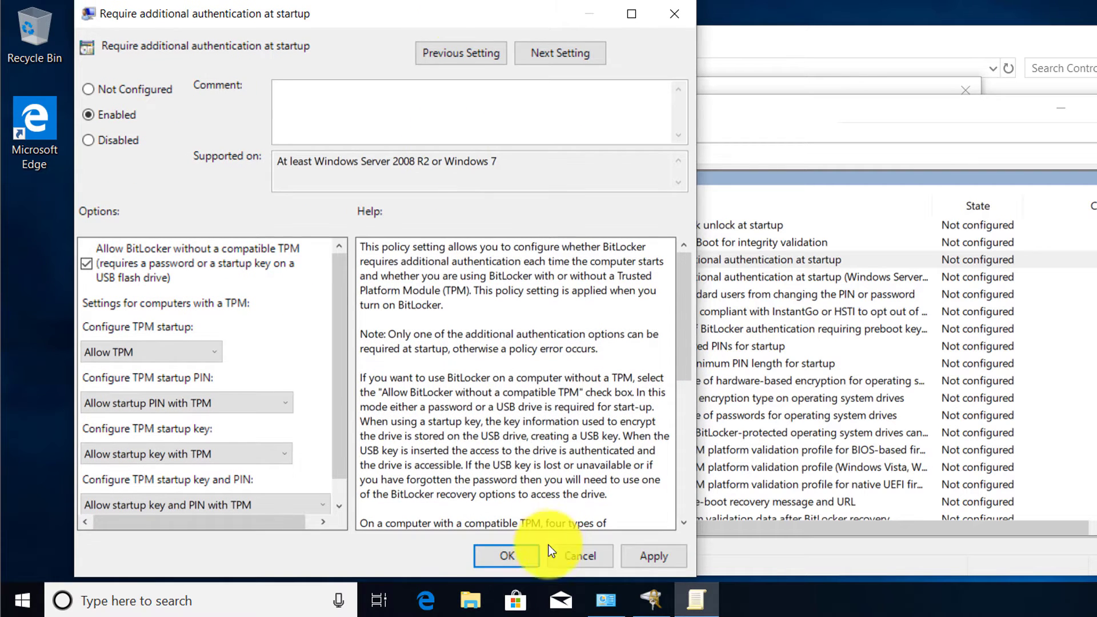
left_click(503, 554)
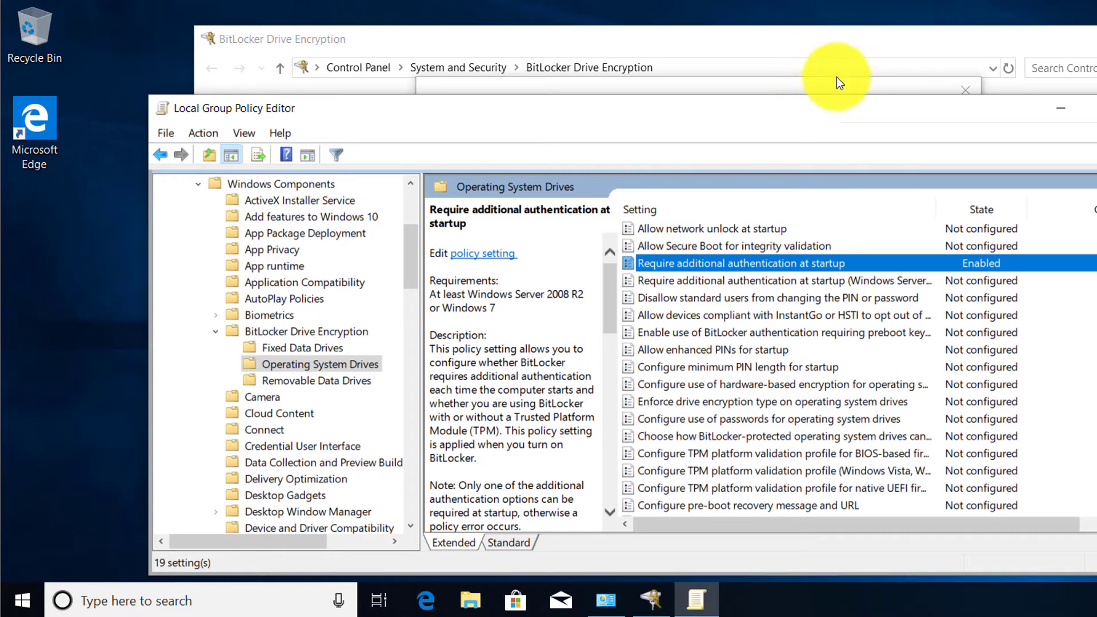
left_click(1062, 113)
- Restart Turn on BitLocker for C: and set a startup unlock password, entered twice
left_click(936, 501)
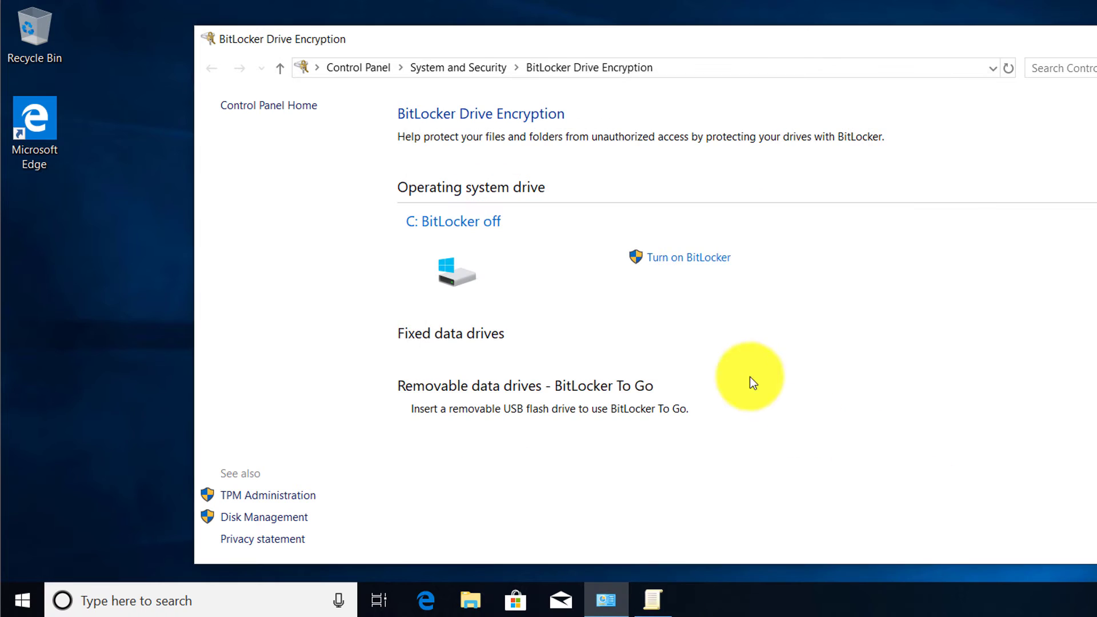
left_click(696, 262)
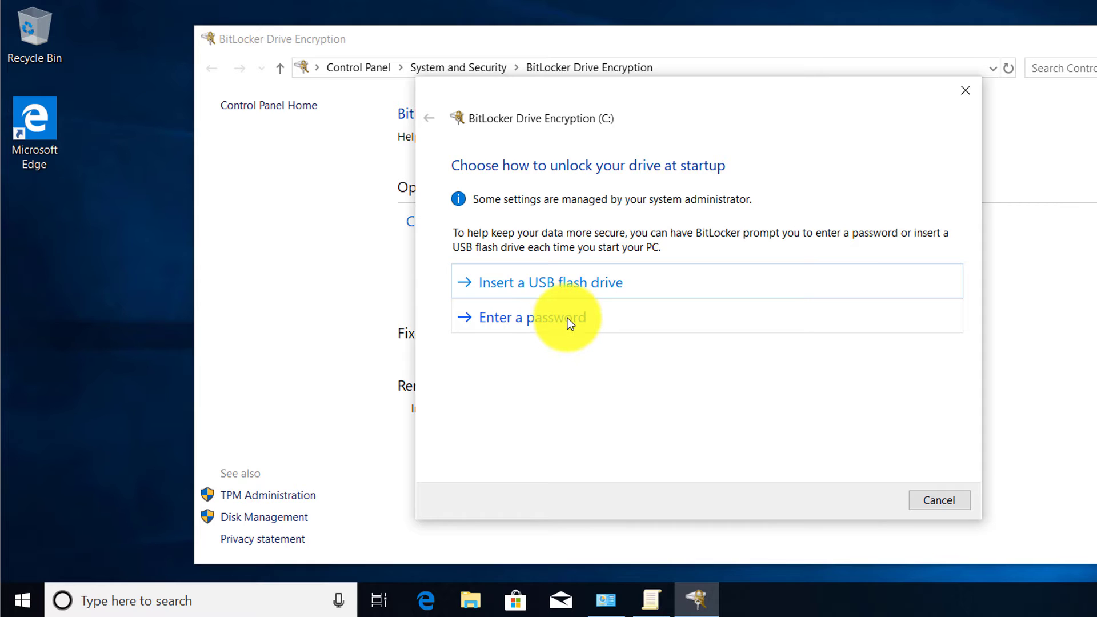
left_click(568, 322)
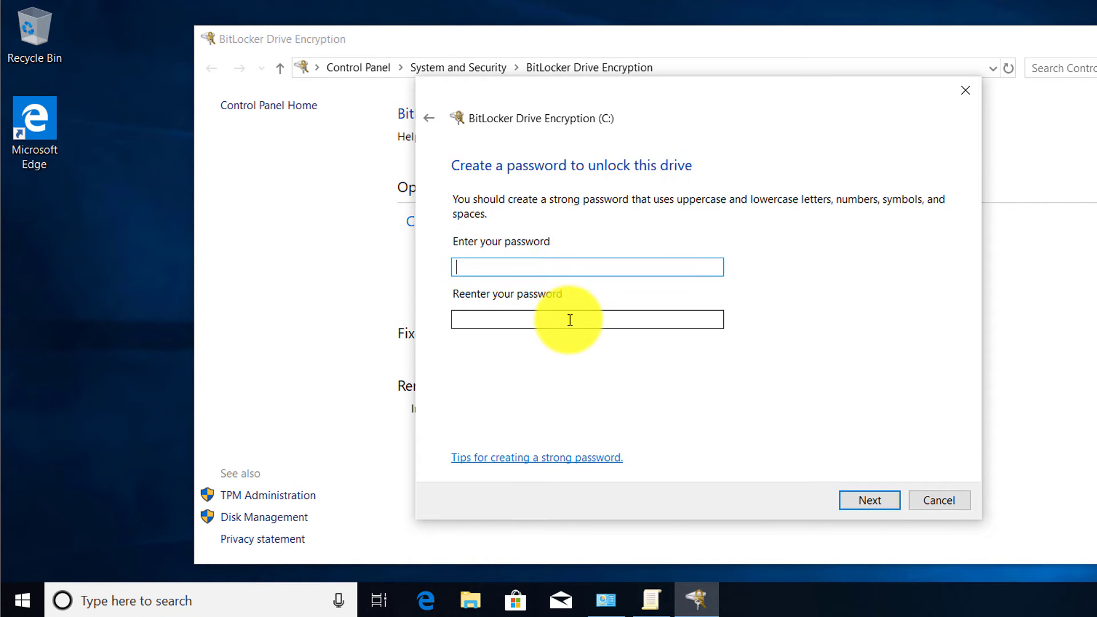
type("•••••••")
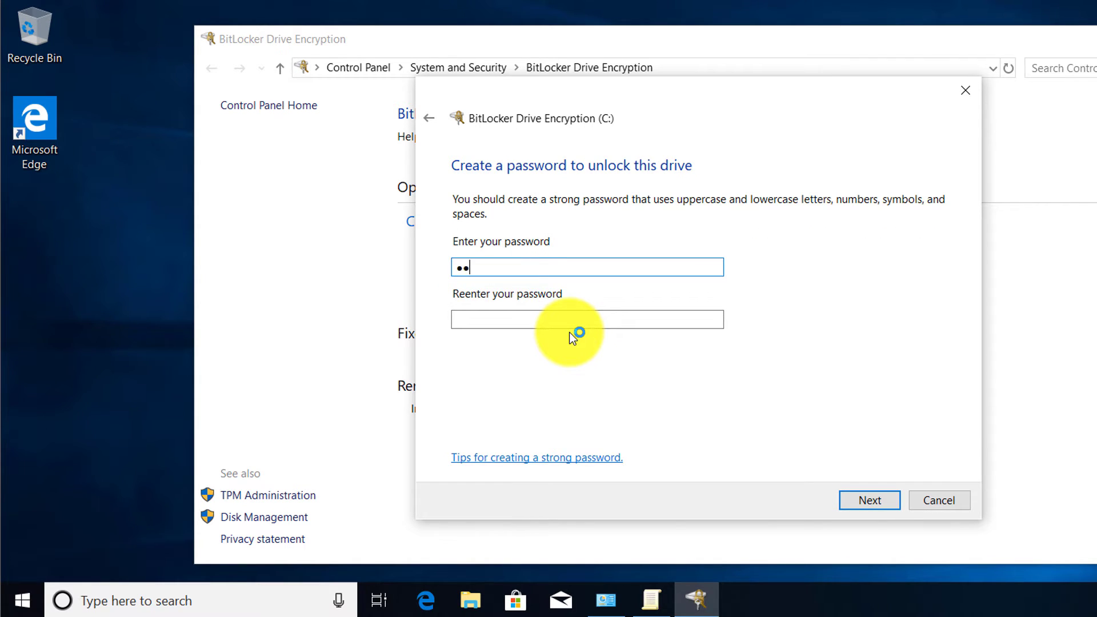
key("BackSpace")
key("BackSpace")
key("BackSpace")
key("BackSpace")
key("BackSpace")
key("BackSpace")
key("BackSpace")
type("••••••••••")
key("Tab")
type("••••••••")
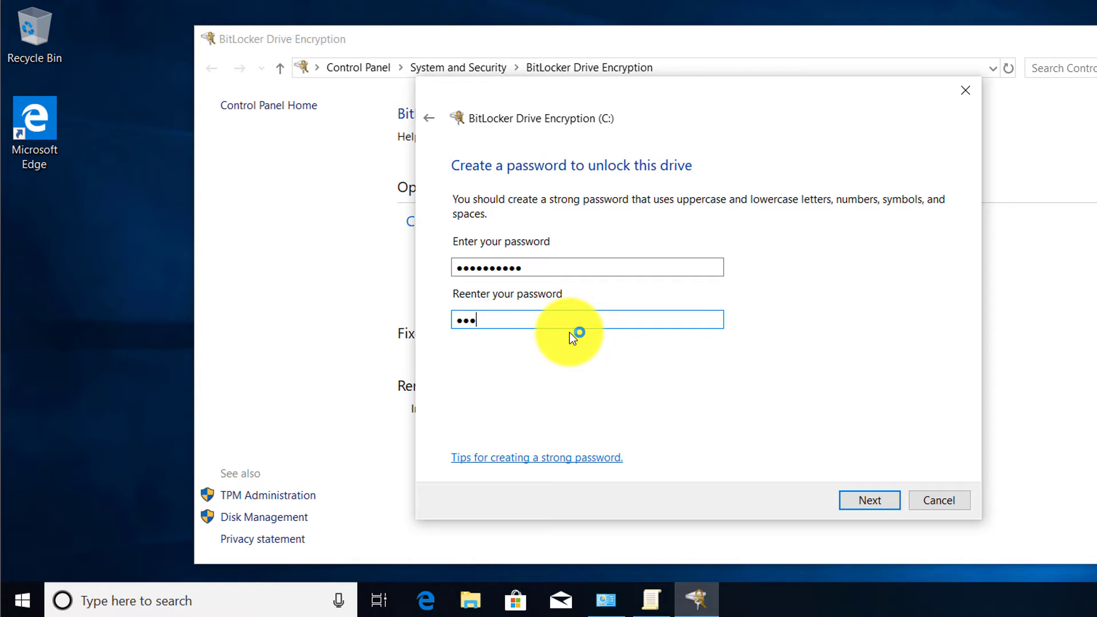
type("••")
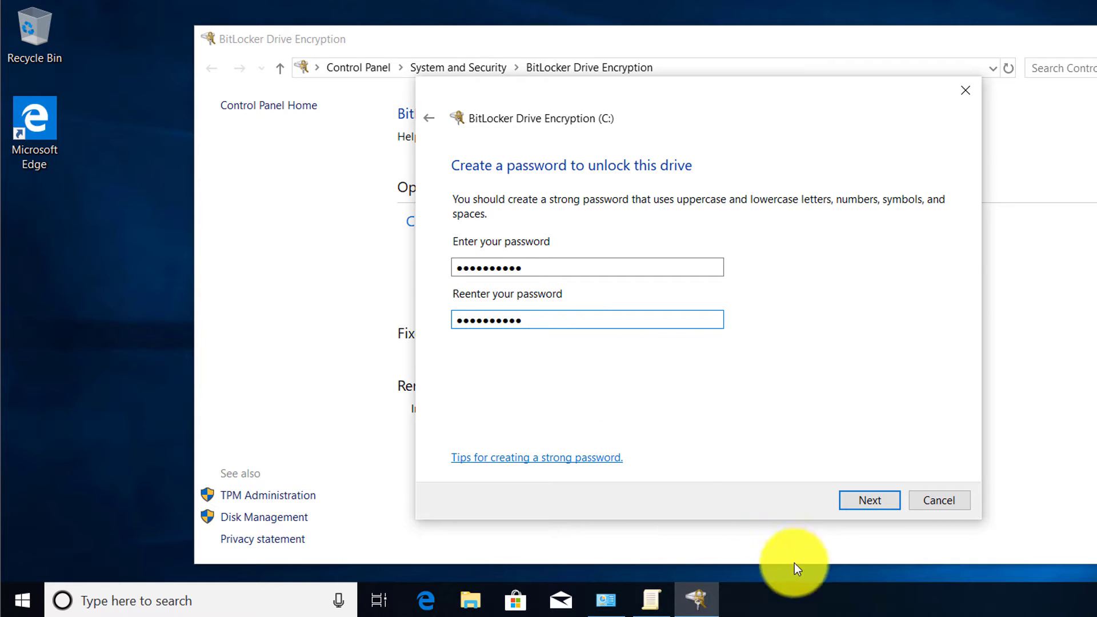
left_click(877, 499)
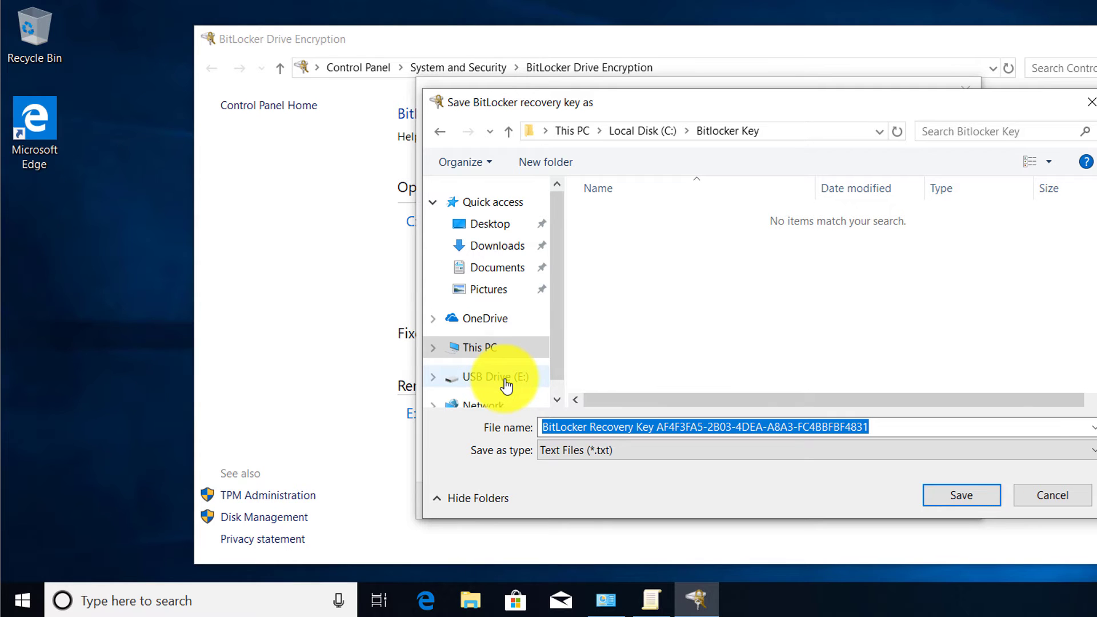
- Save the BitLocker recovery key to a file on USB Drive (E:)
left_click(504, 380)
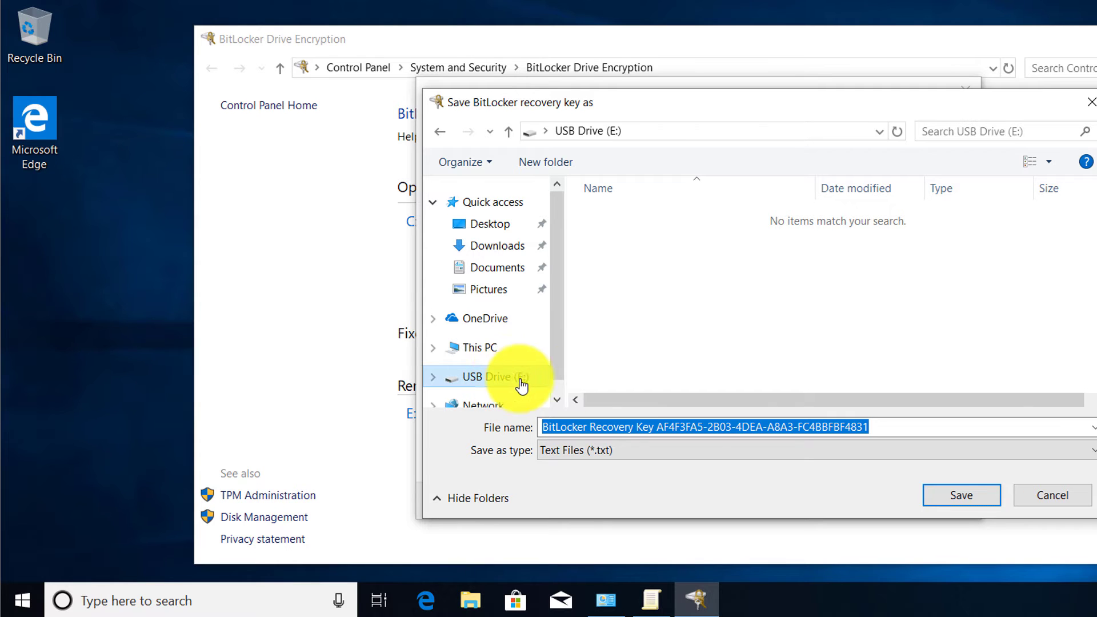
left_click(968, 499)
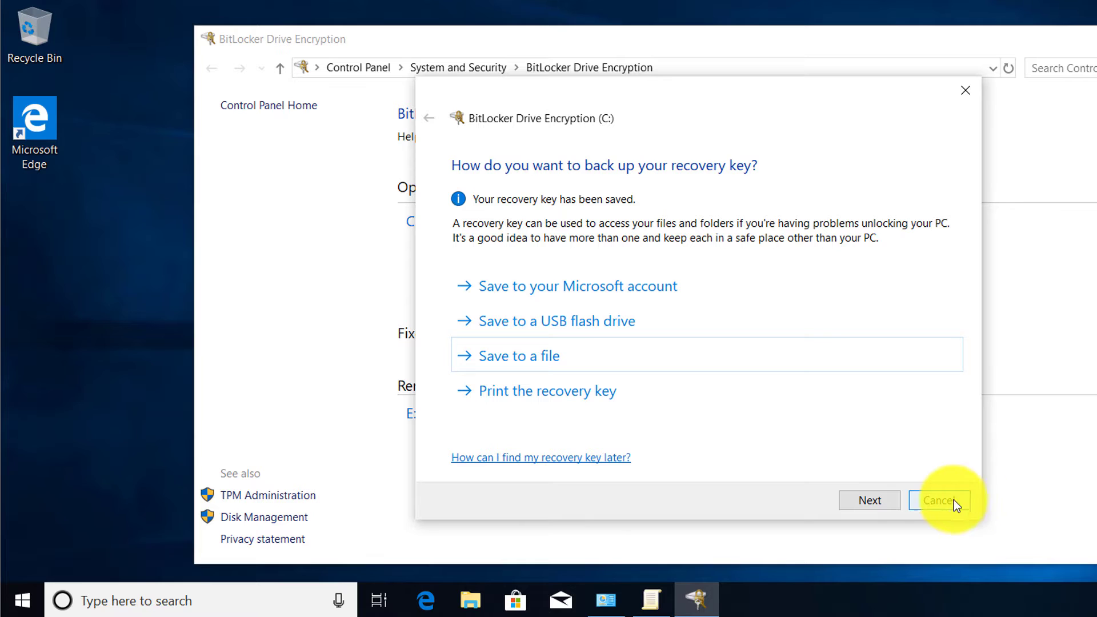
left_click(880, 500)
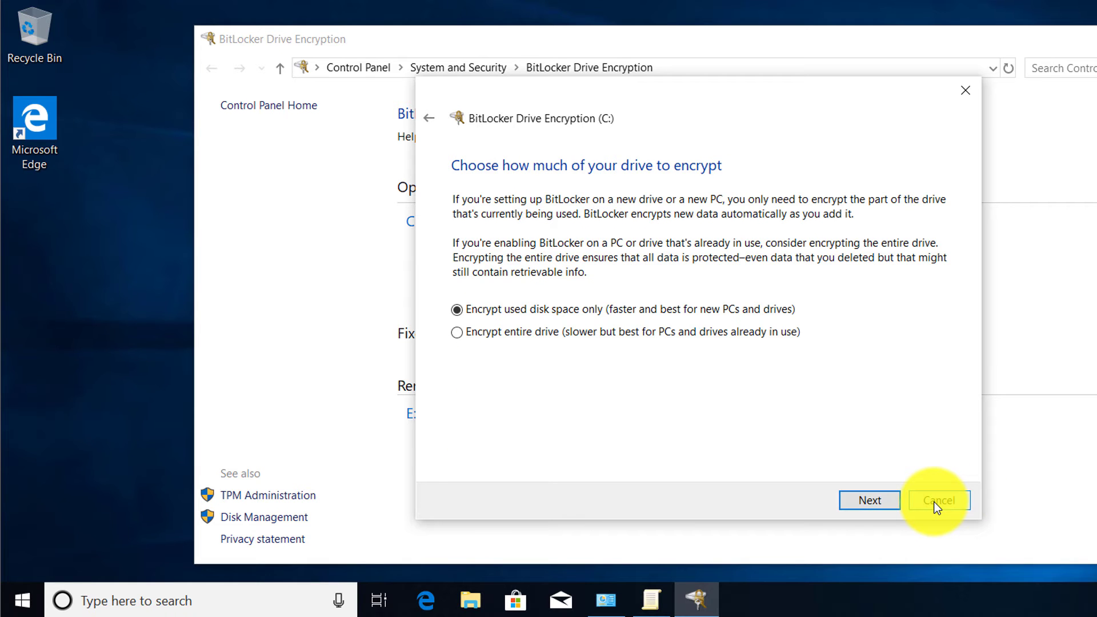
- Choose Encrypt entire drive with New encryption mode and start encryption with the system check
left_click(461, 334)
left_click(862, 501)
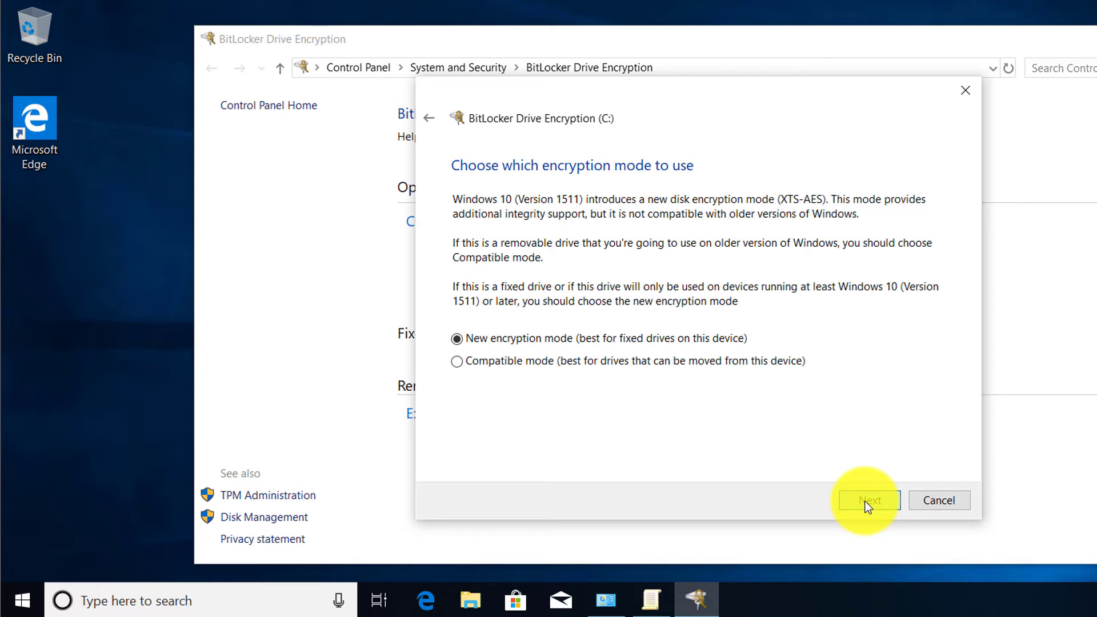
left_click(864, 502)
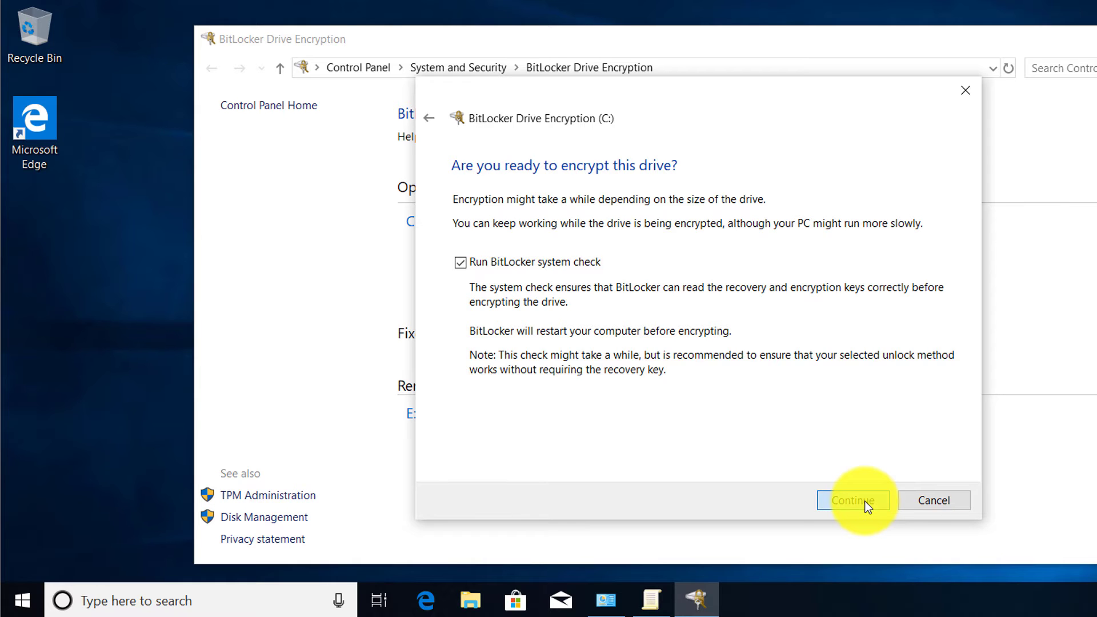
left_click(866, 502)
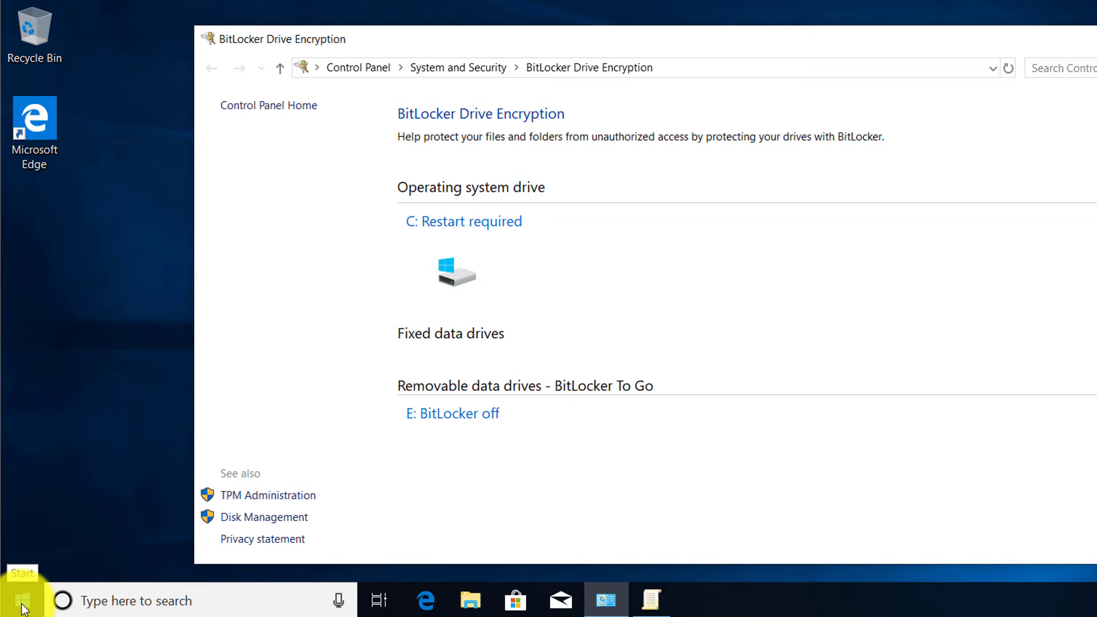
- Restart the PC from the Start menu's power options
left_click(23, 605)
left_click(26, 567)
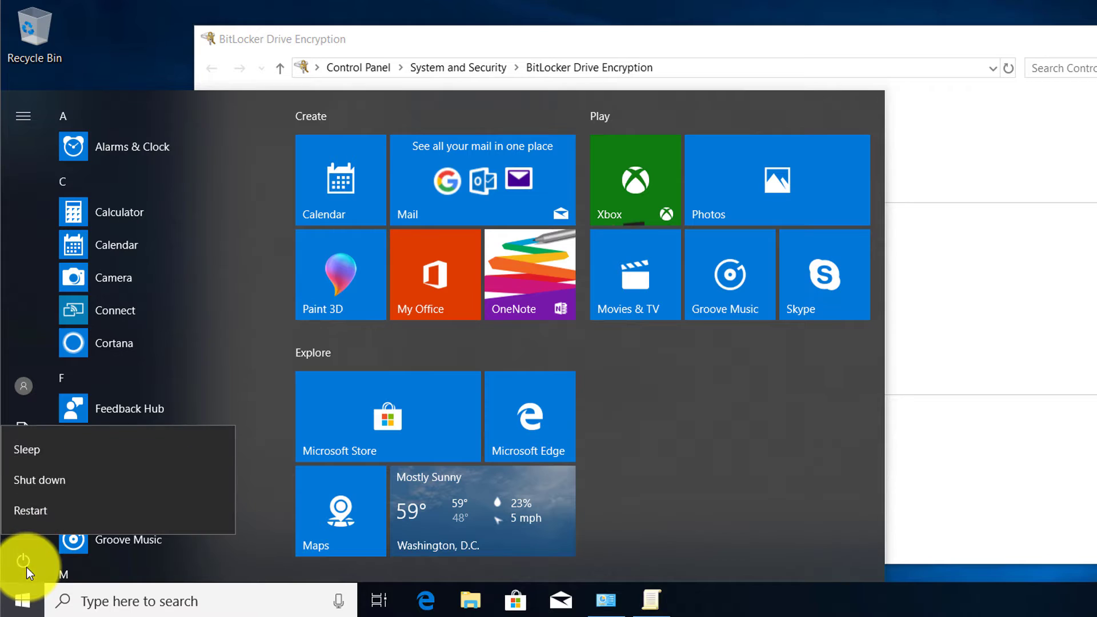
left_click(30, 514)
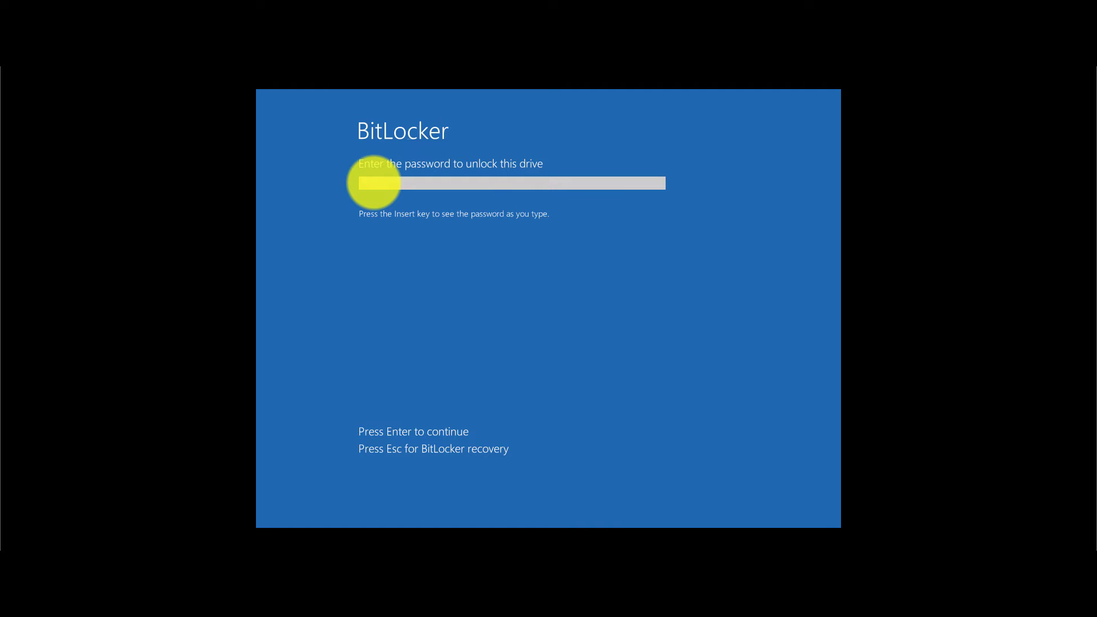
- Unlock the drive with the BitLocker password, sign in with the account password, and open search
key("Return")
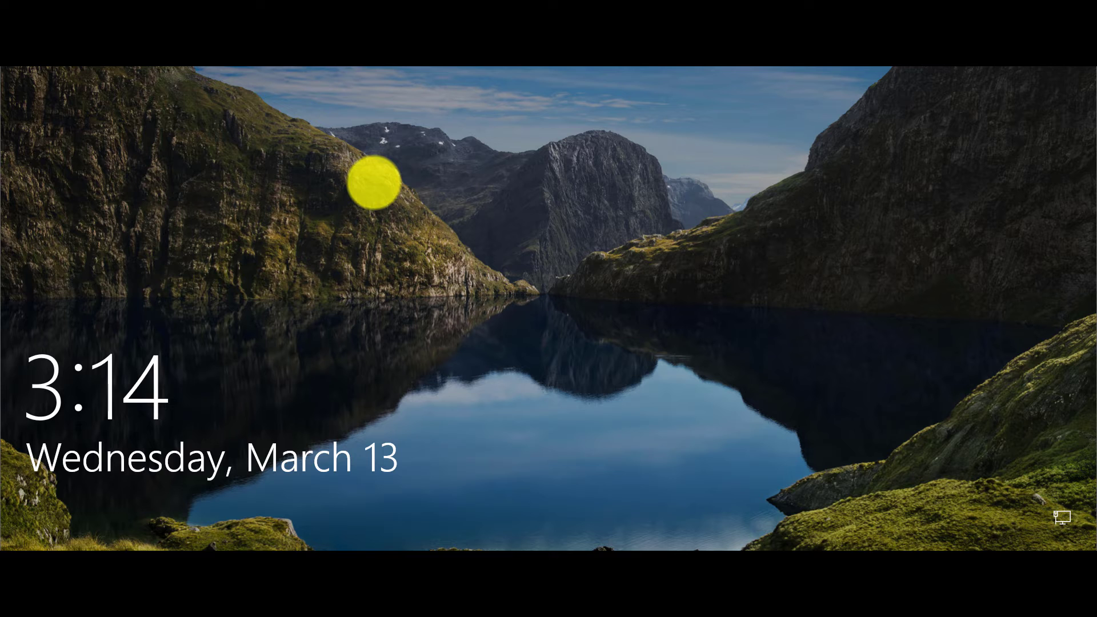
left_click(189, 289)
type("••••••••••")
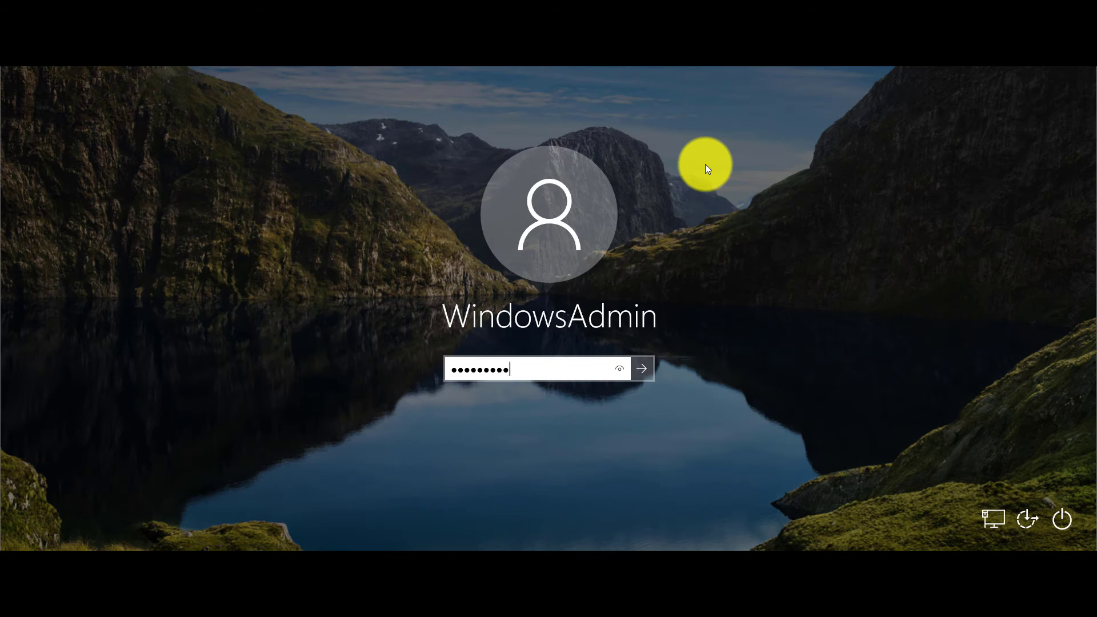
key("Return")
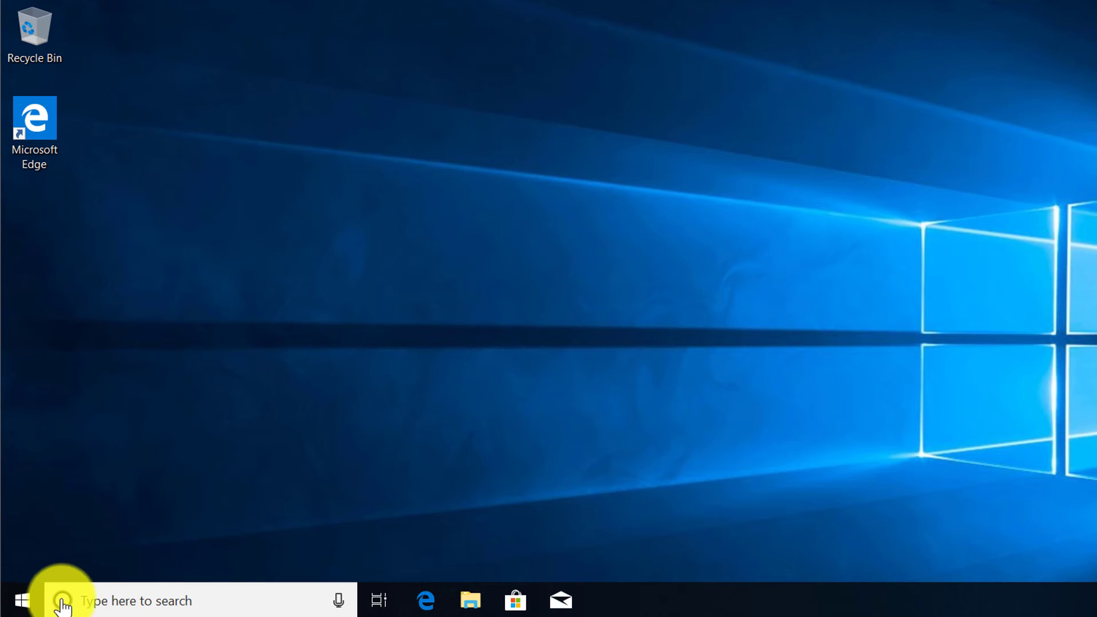
left_click(91, 603)
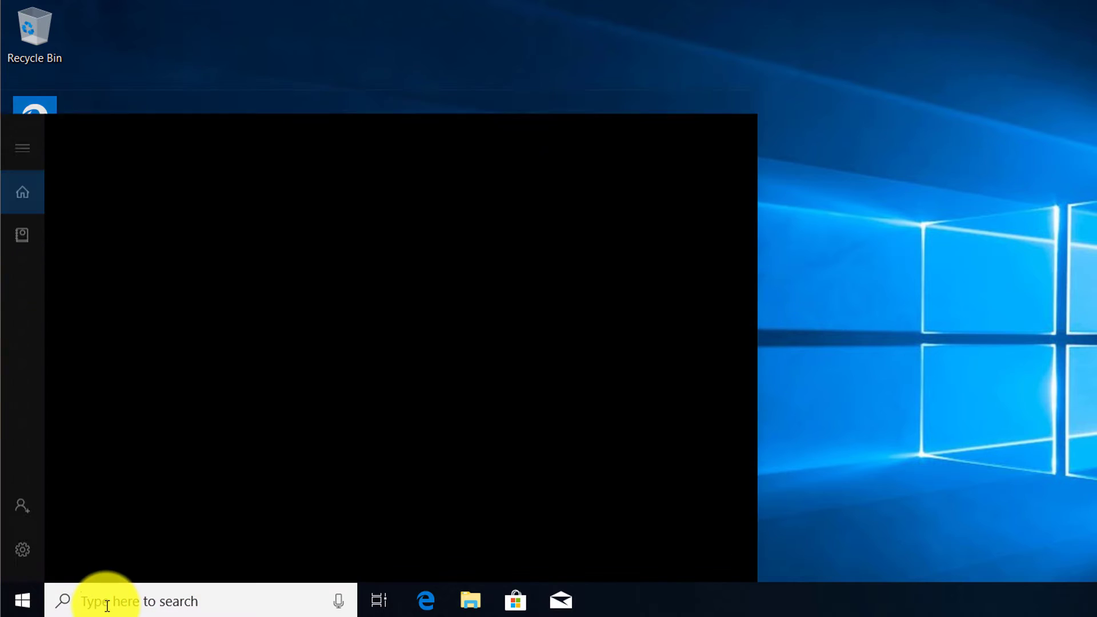
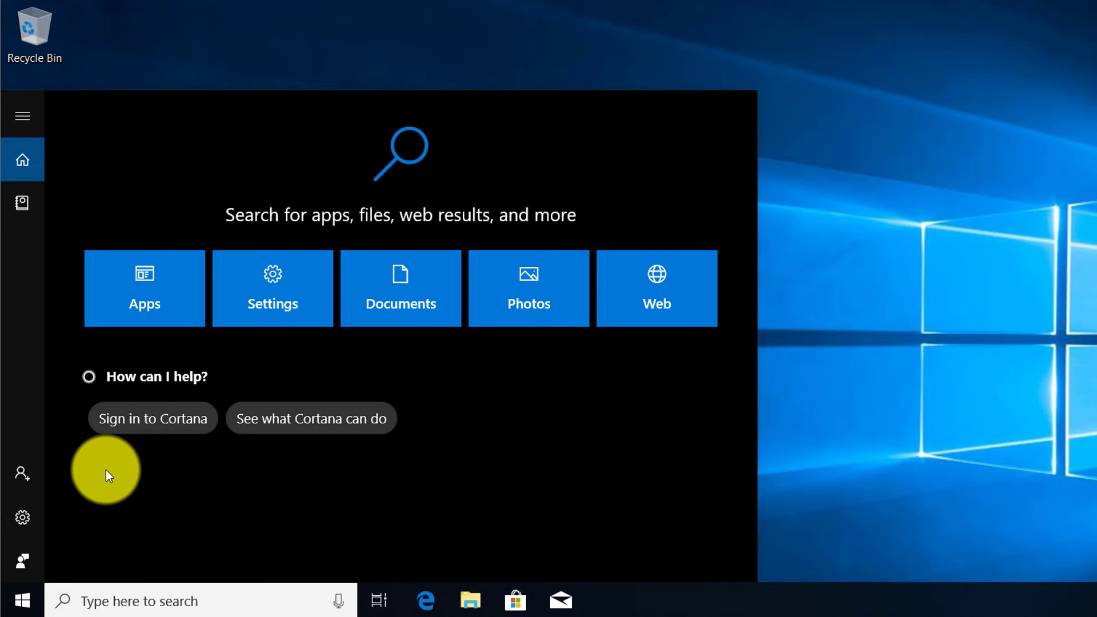
- Search 'bit' to view the Manage BitLocker settings, then bring up the Win+X quick-link menu
left_click(86, 597)
type("bit")
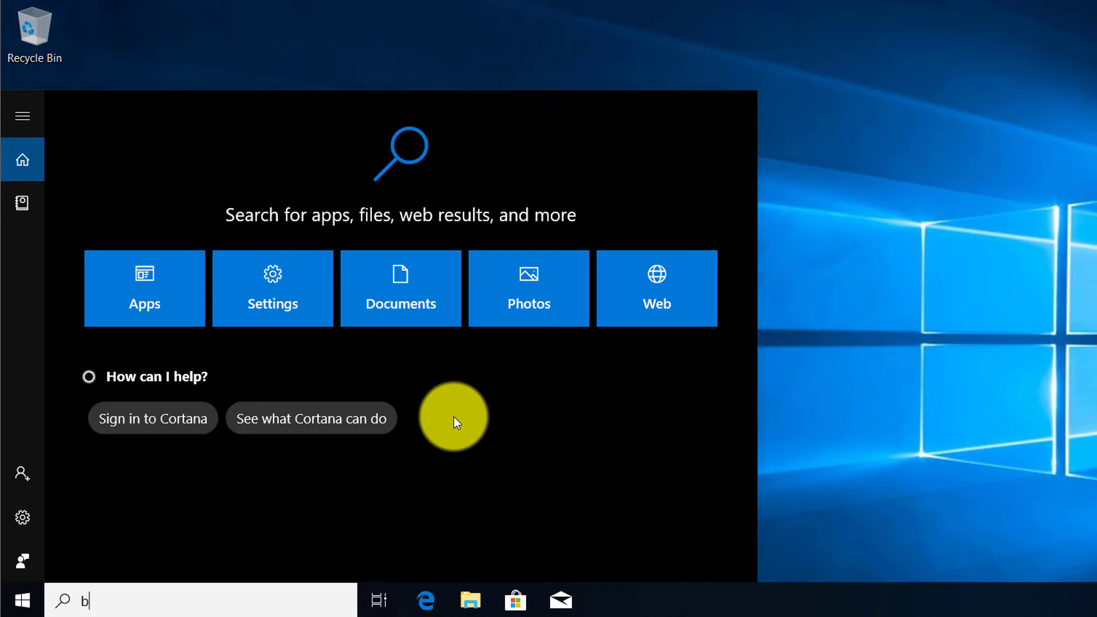
left_click(174, 195)
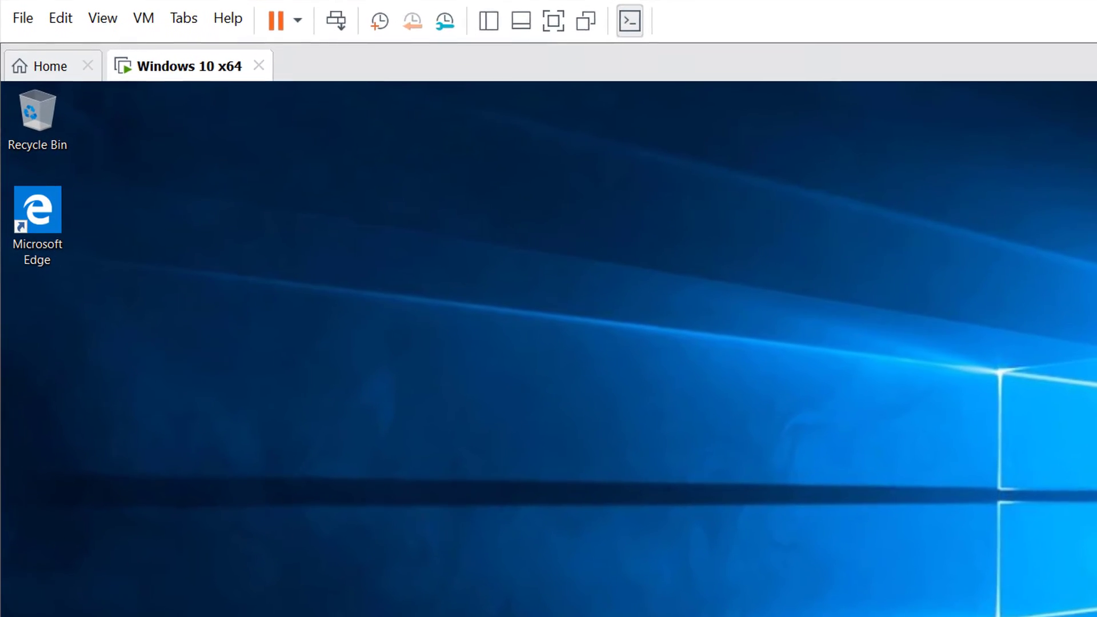
key("super+x")
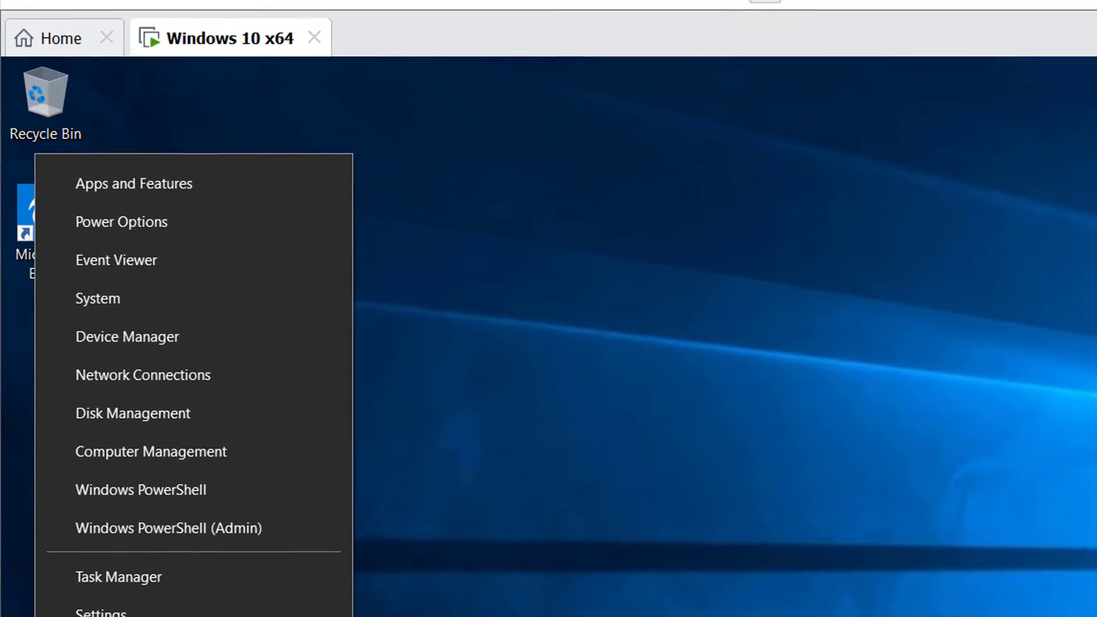
- Show the Users list under Local Users and Groups in Computer Management and widen the Name column
left_click(183, 455)
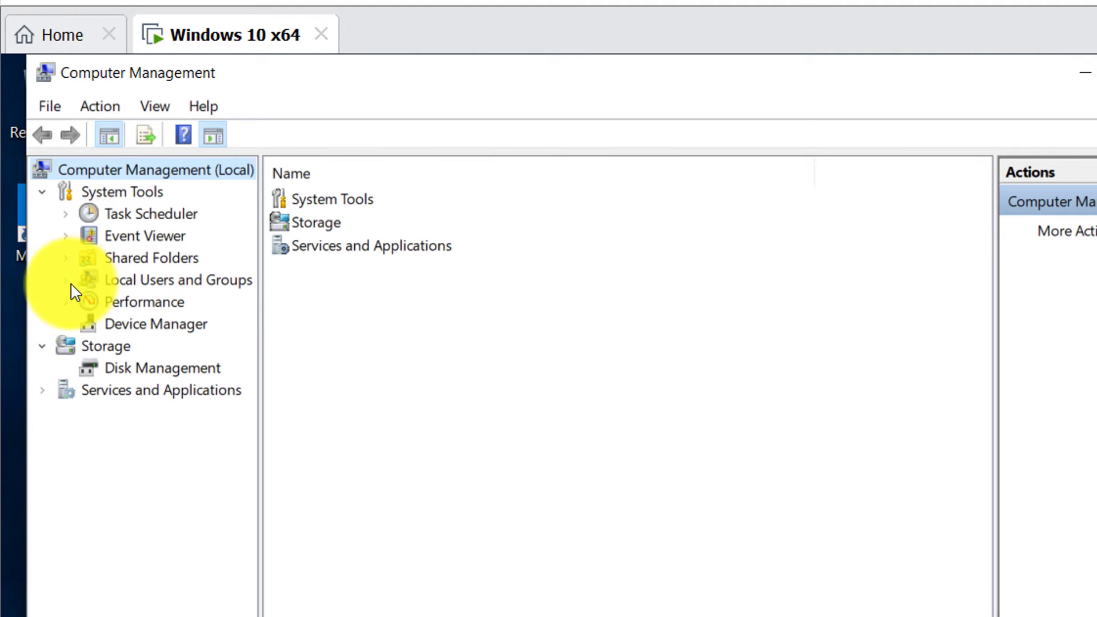
left_click(133, 287)
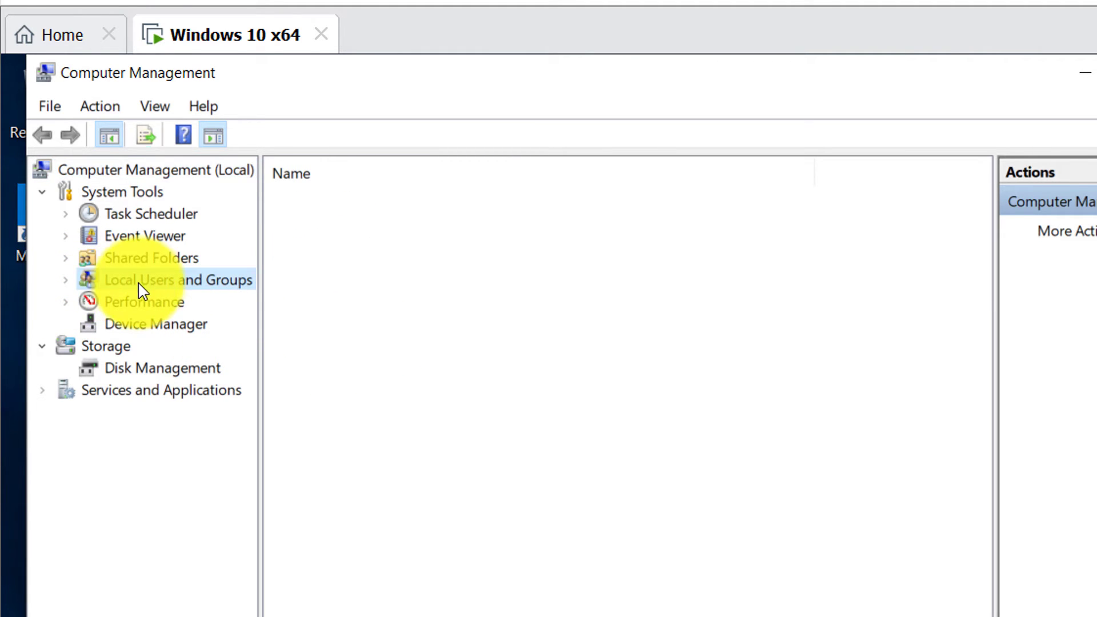
left_click(66, 284)
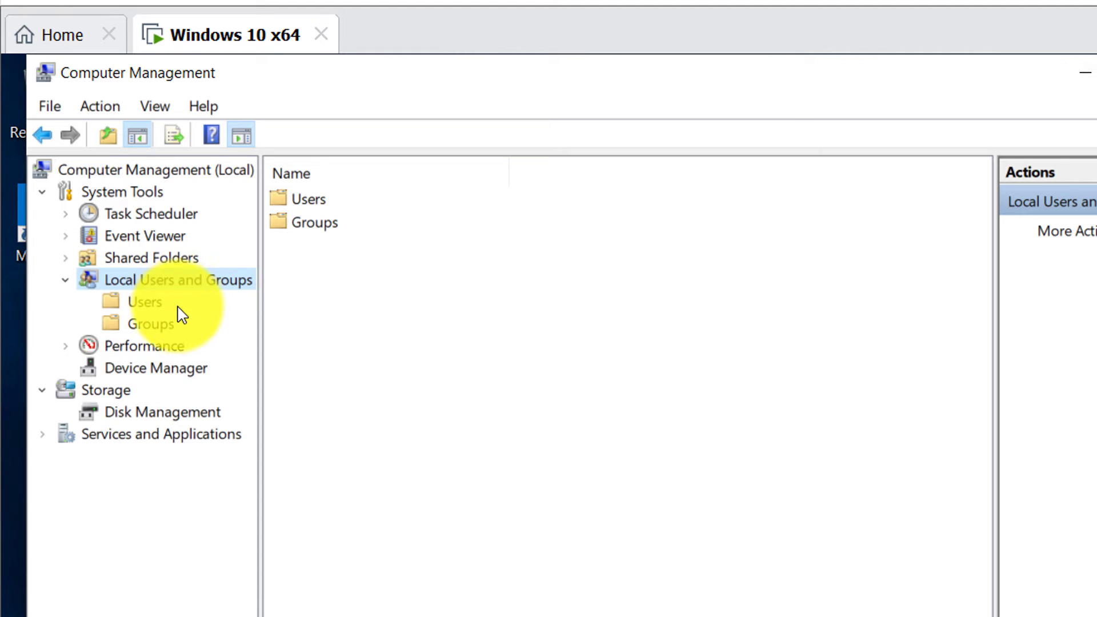
left_click(149, 308)
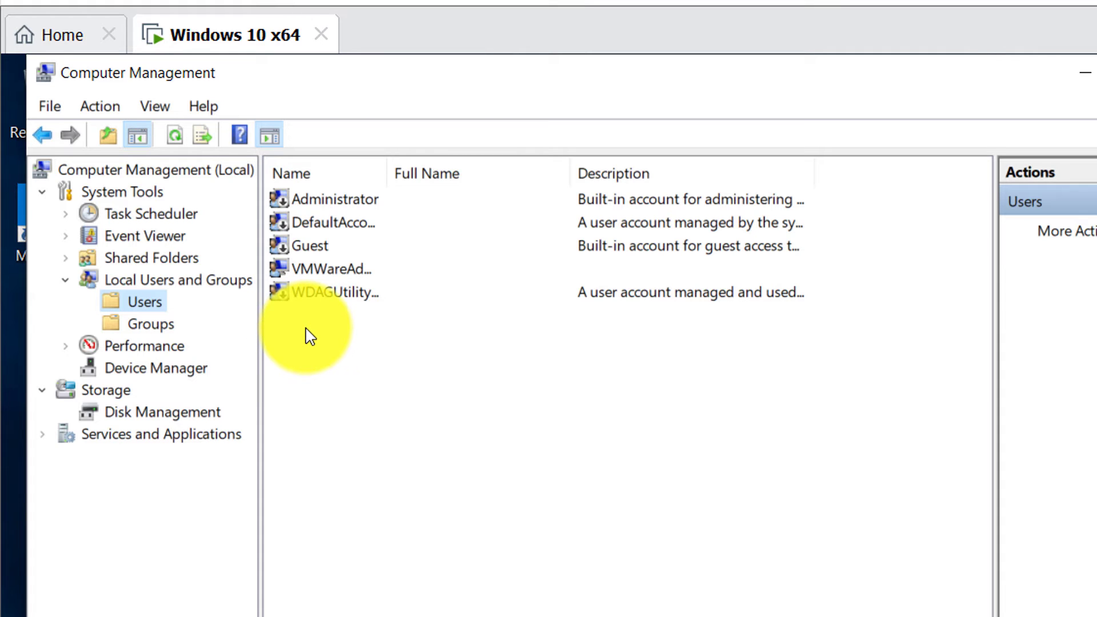
left_click_drag(385, 173, 485, 176)
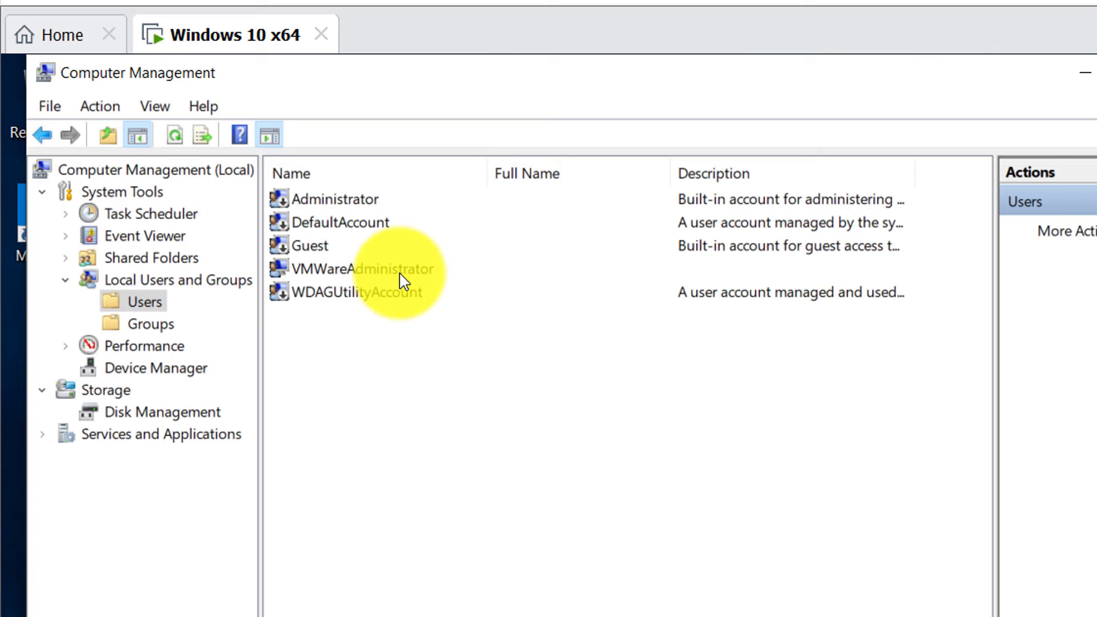
- Start a new local user named BackupAdmin, reusing BackupAdmin as the full name
right_click(318, 321)
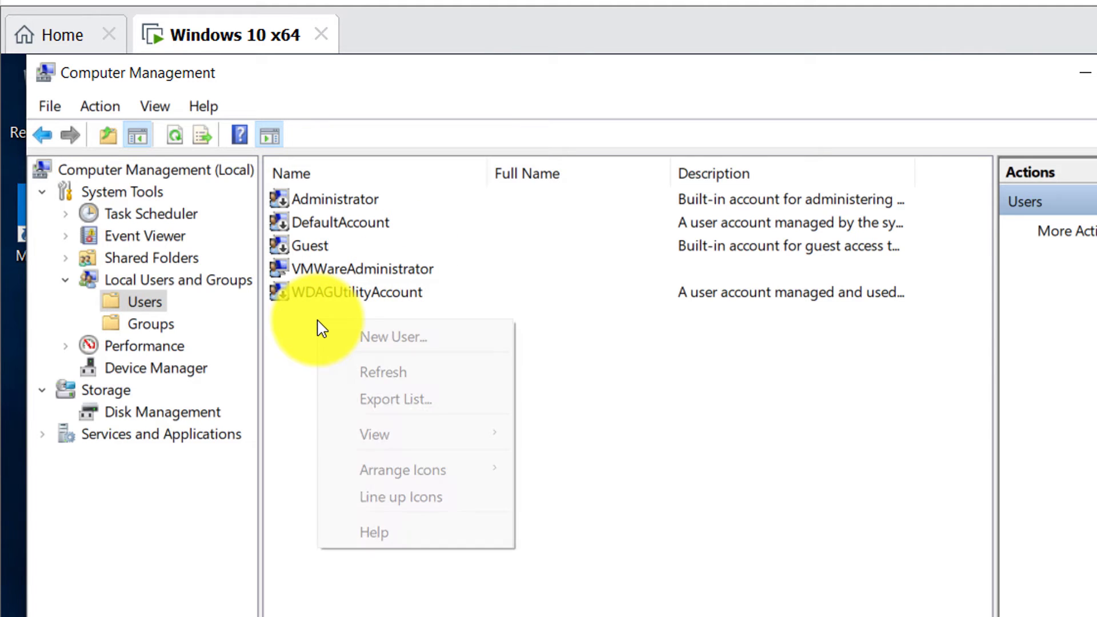
left_click(409, 344)
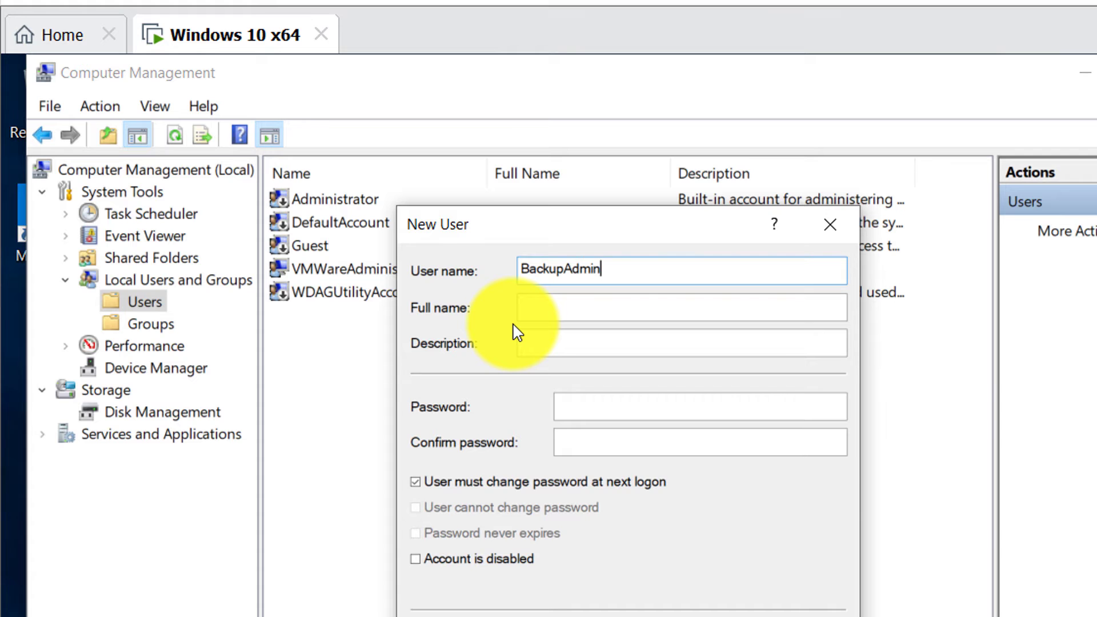
type("BackupAdmin")
double_click(629, 264)
left_click(549, 299)
key("ctrl+v")
- Set and confirm the password, untick 'must change at next logon', tick 'never expires', and create the account
left_click(640, 406)
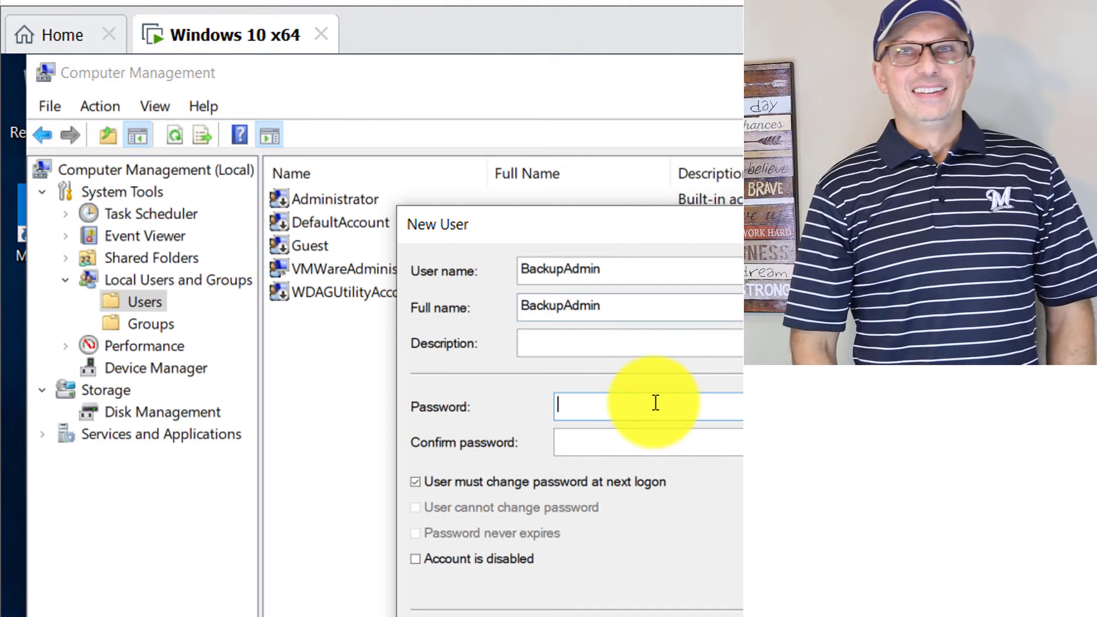
type("********")
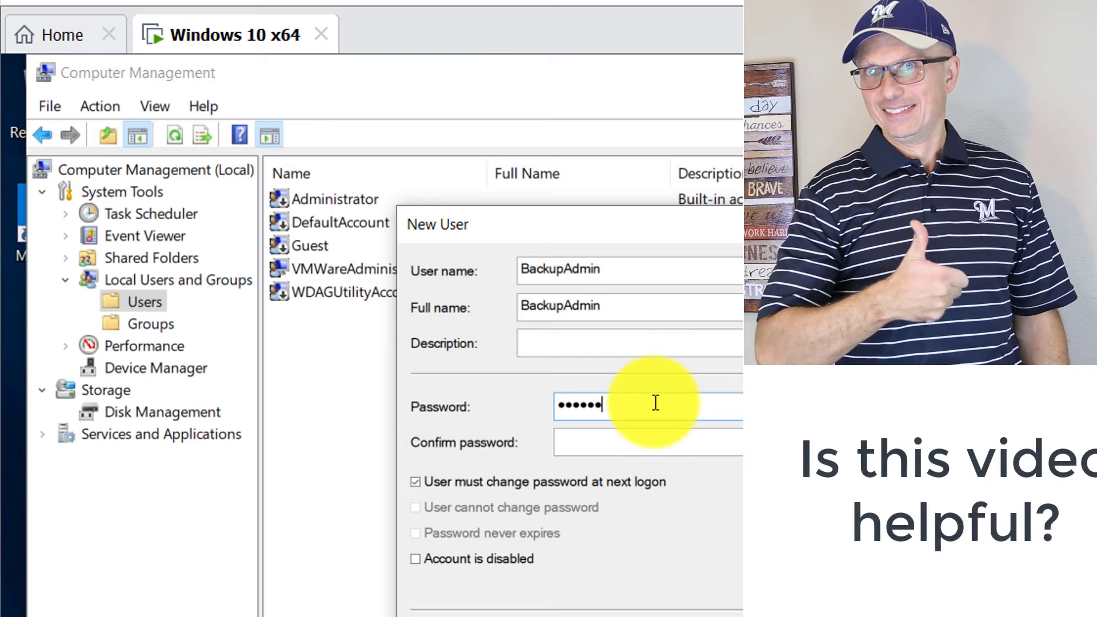
key("Tab")
type("*****")
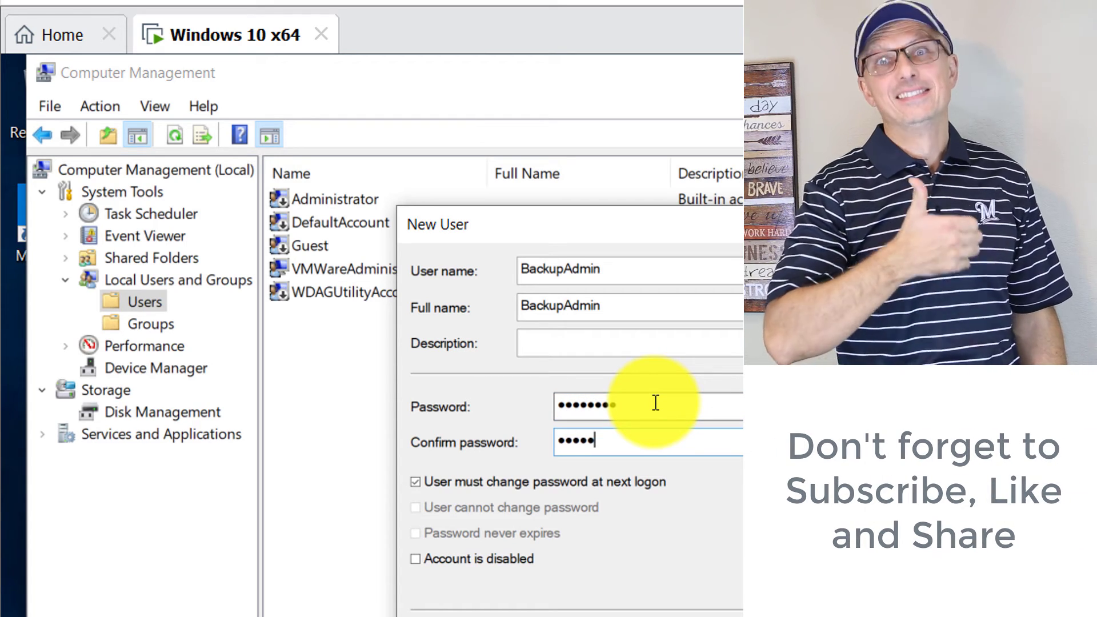
type("***")
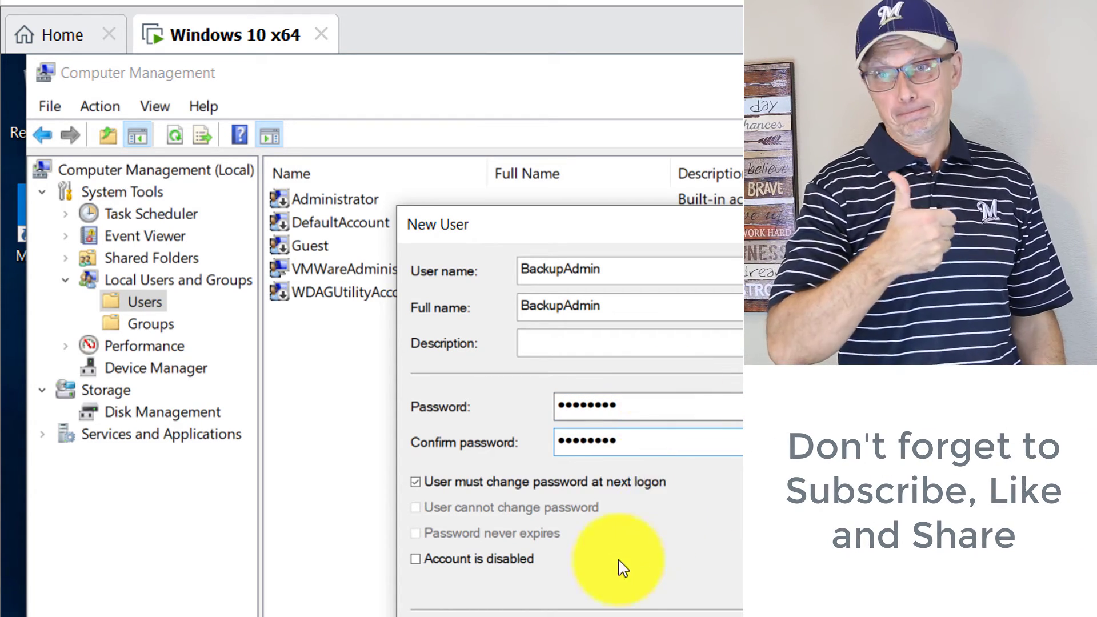
left_click(415, 483)
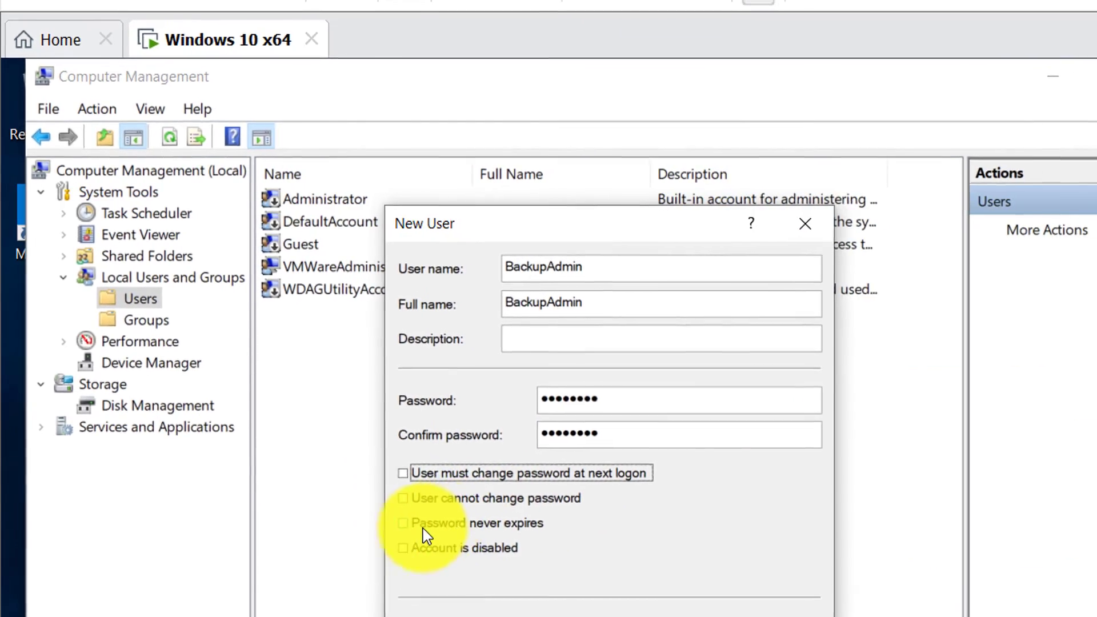
left_click(430, 526)
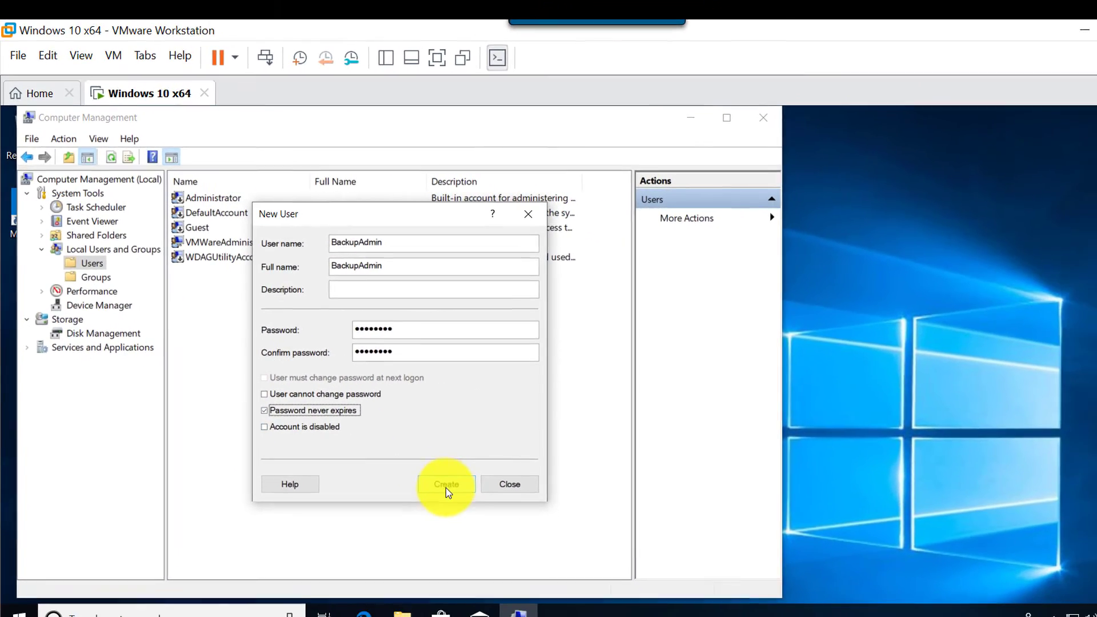
left_click(433, 481)
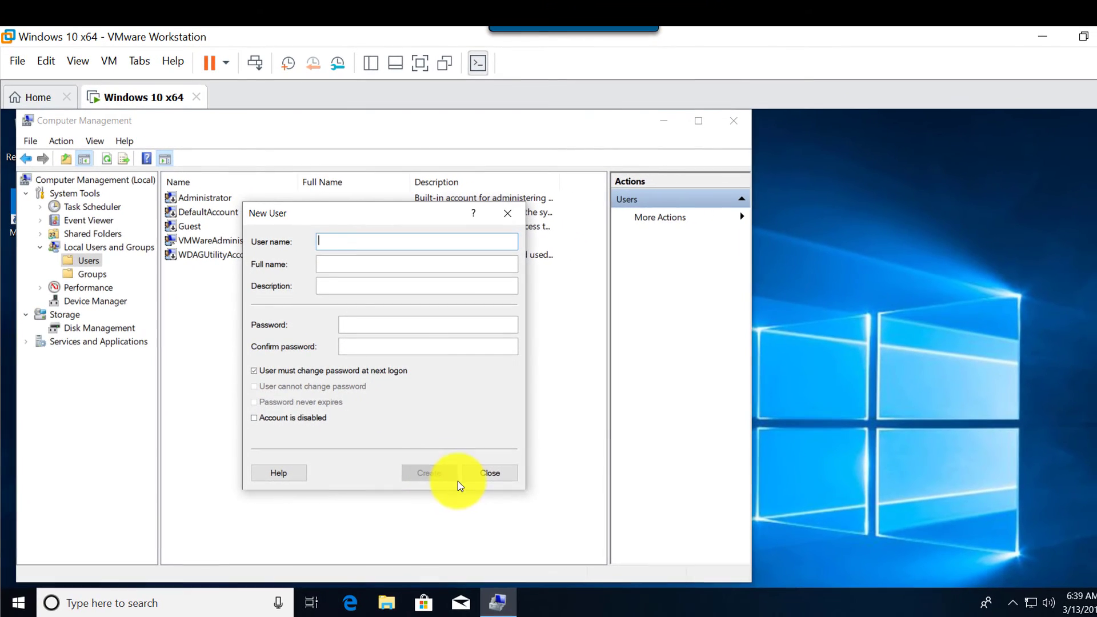
left_click(491, 474)
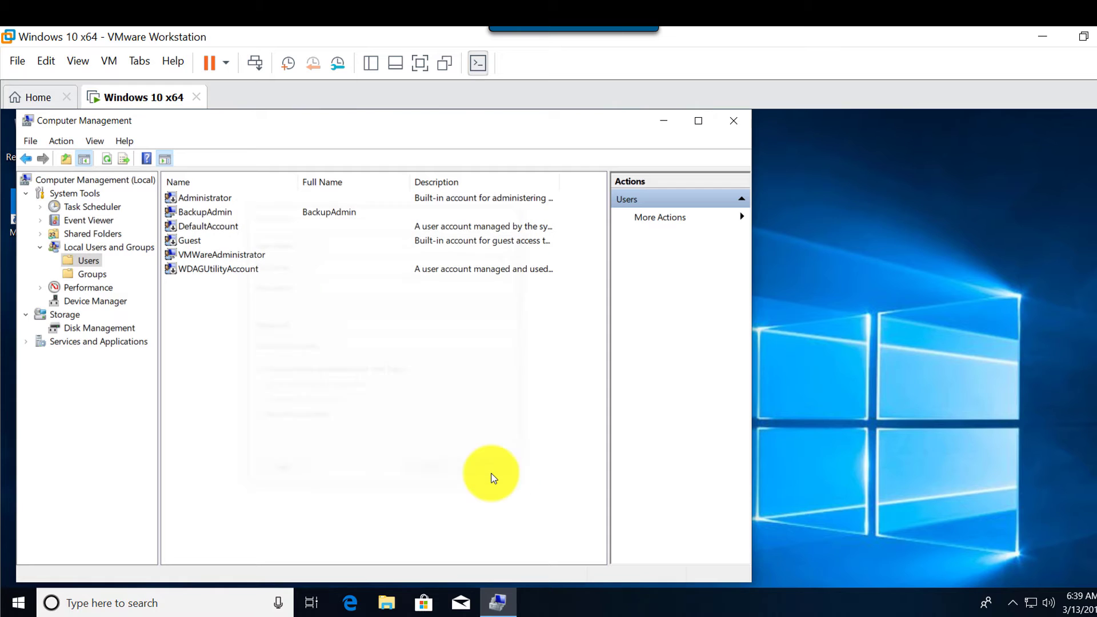
- Add BackupAdmin to the Administrators group from its account properties
right_click(209, 215)
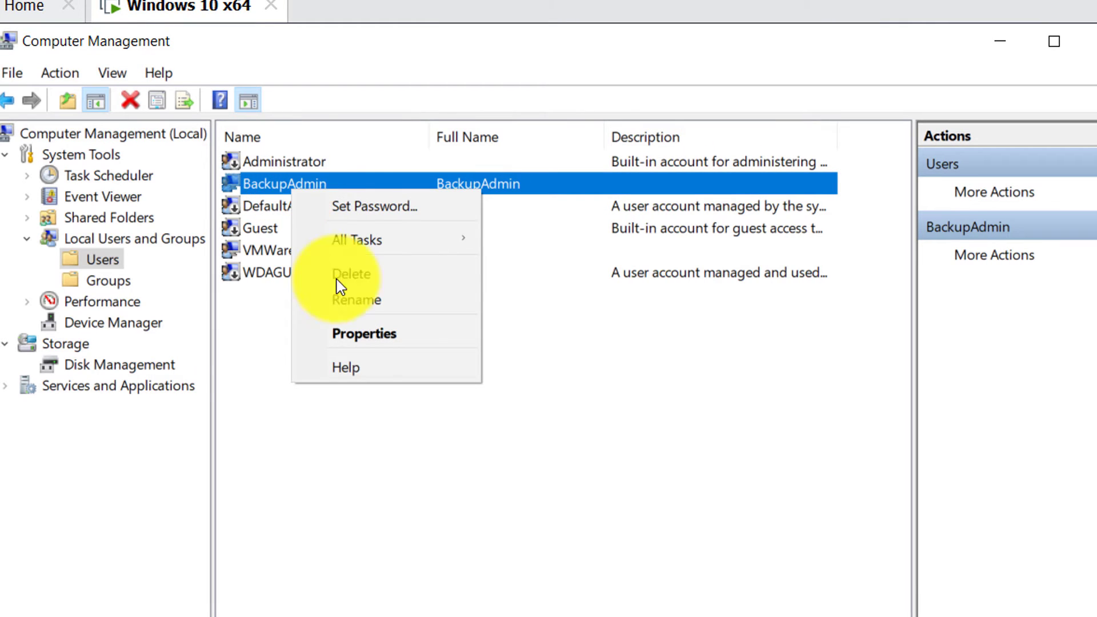
left_click(392, 335)
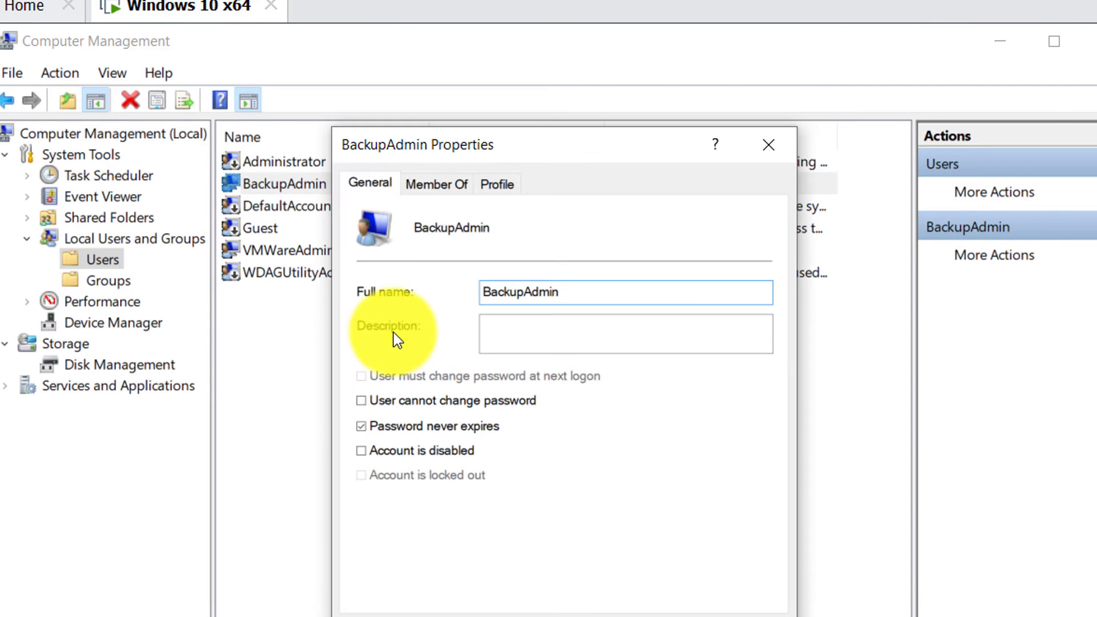
left_click(448, 188)
left_click(402, 580)
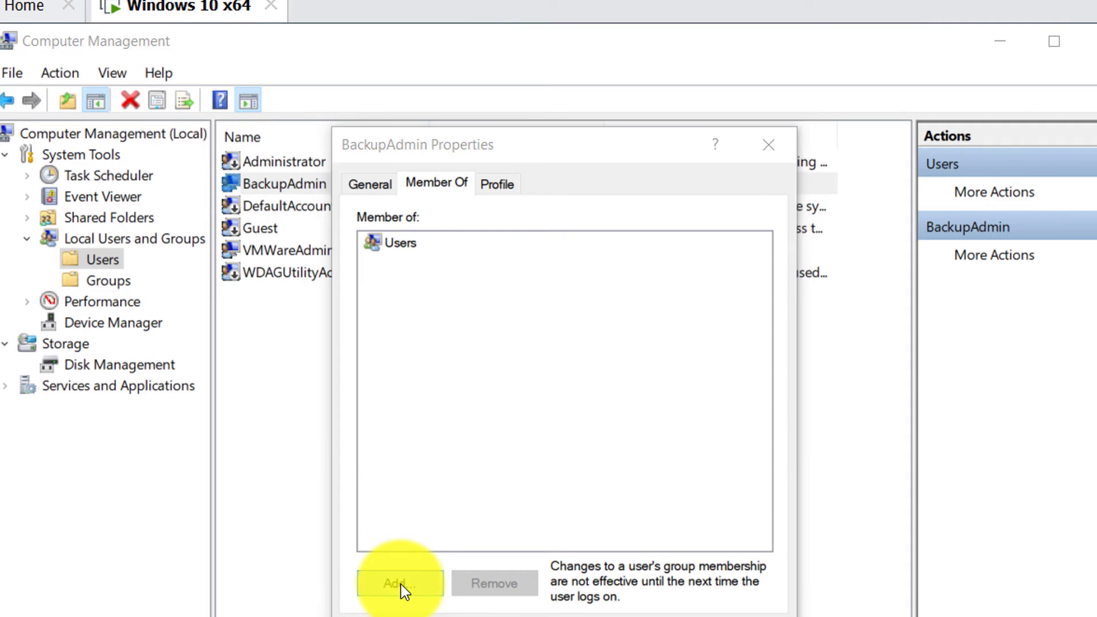
type("Admini")
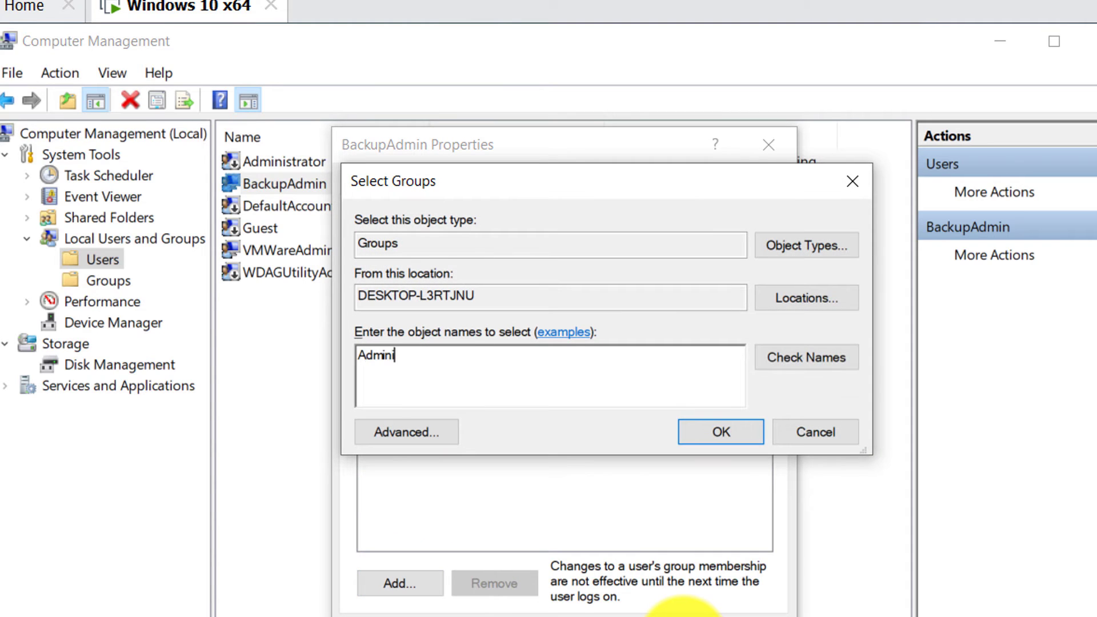
type("strators")
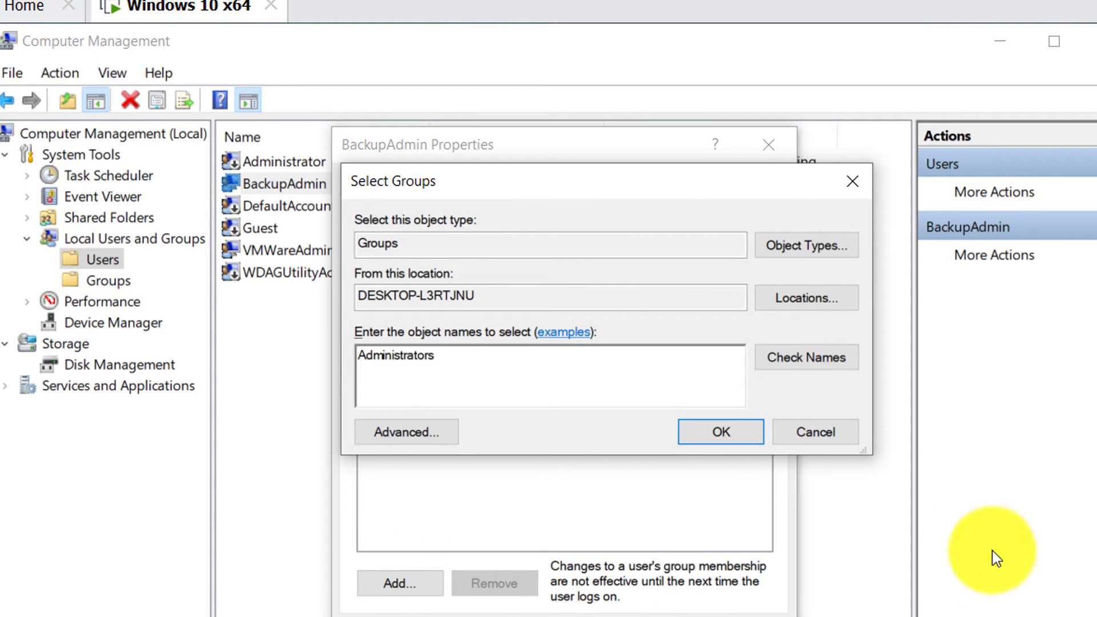
left_click(812, 358)
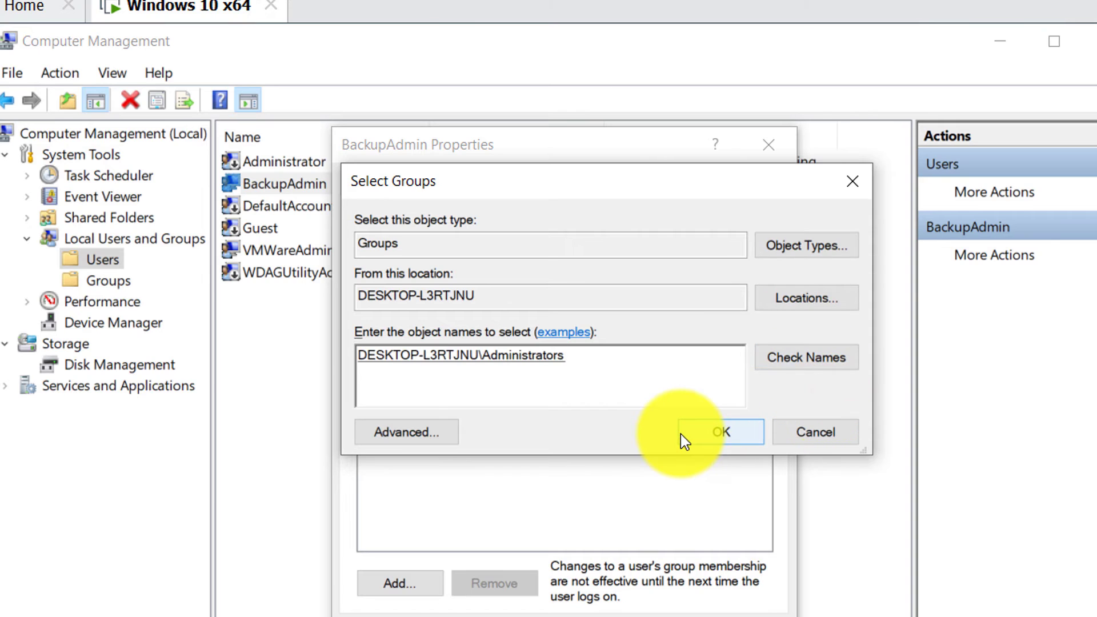
left_click(719, 433)
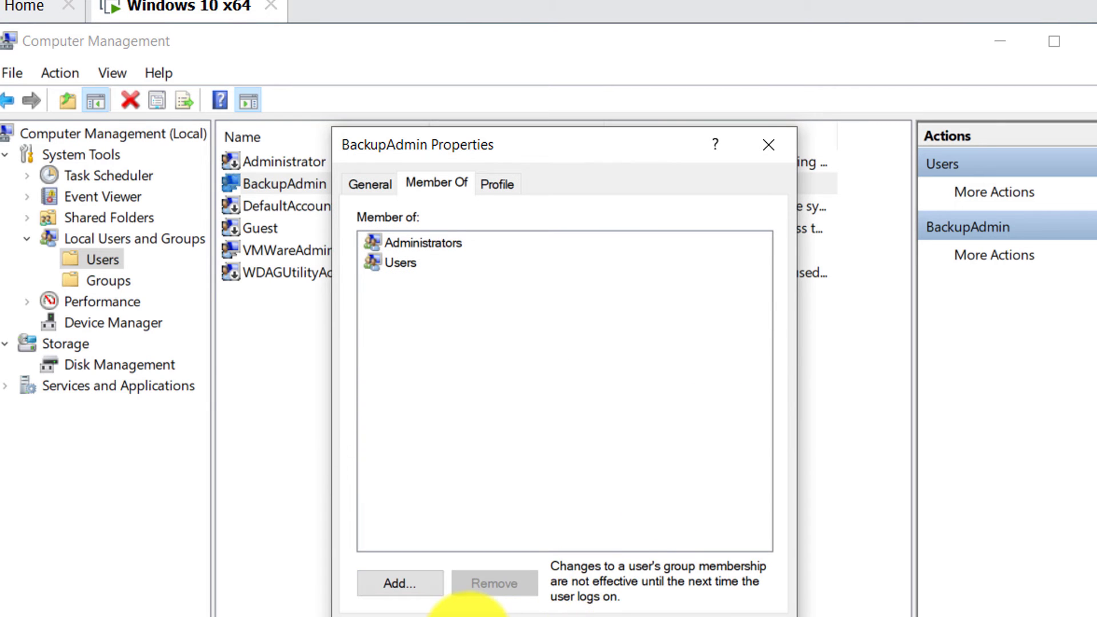
- Review the Administrators group's members from the local Groups list
left_click(465, 614)
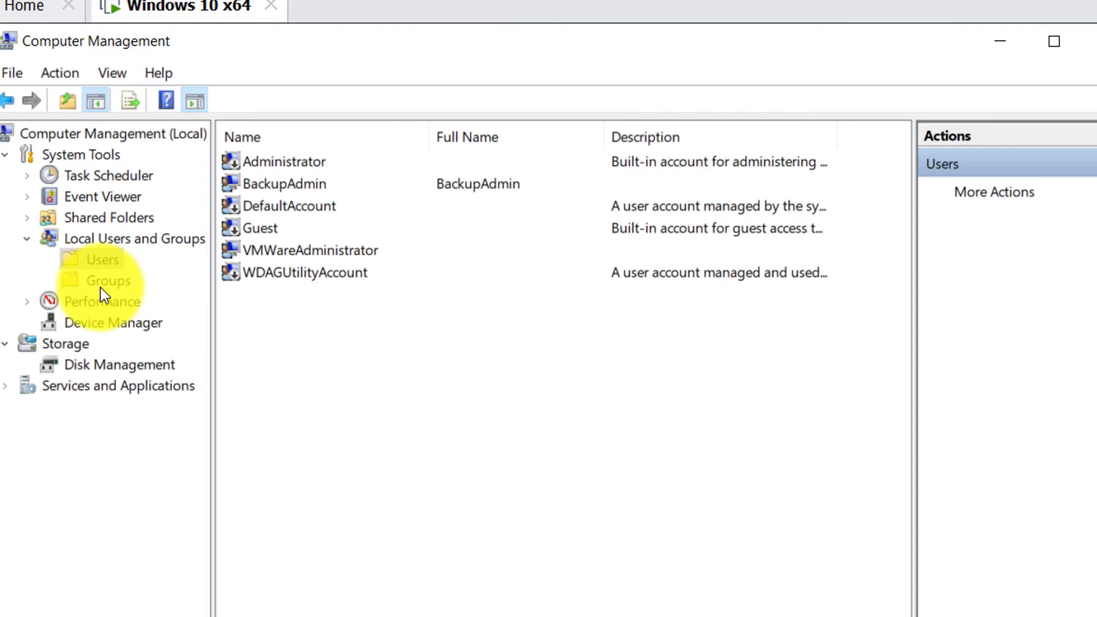
left_click(100, 287)
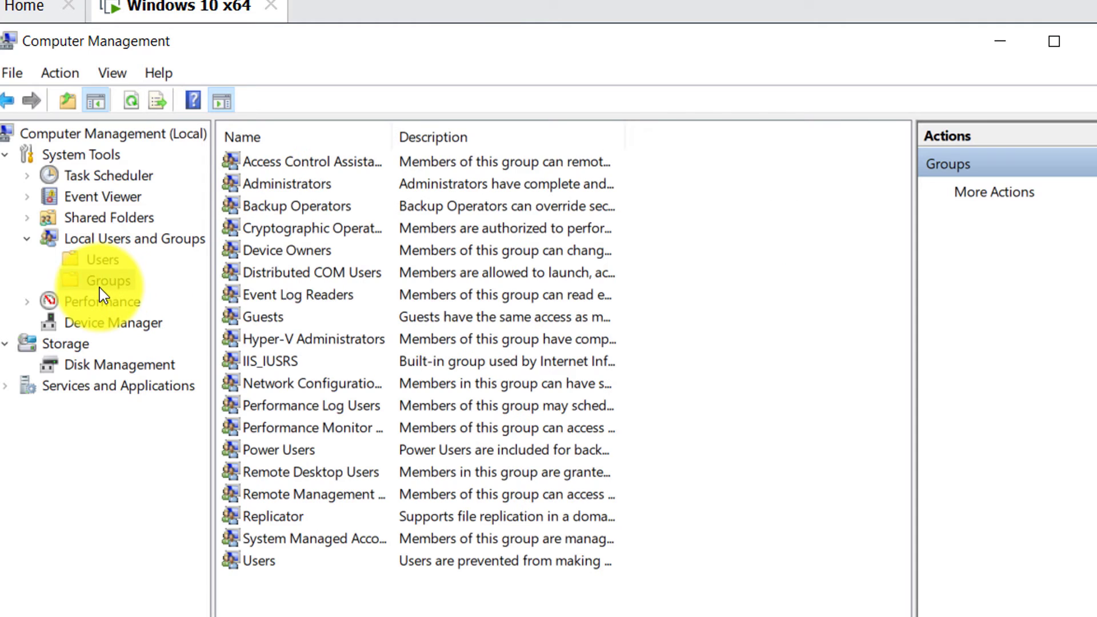
double_click(317, 182)
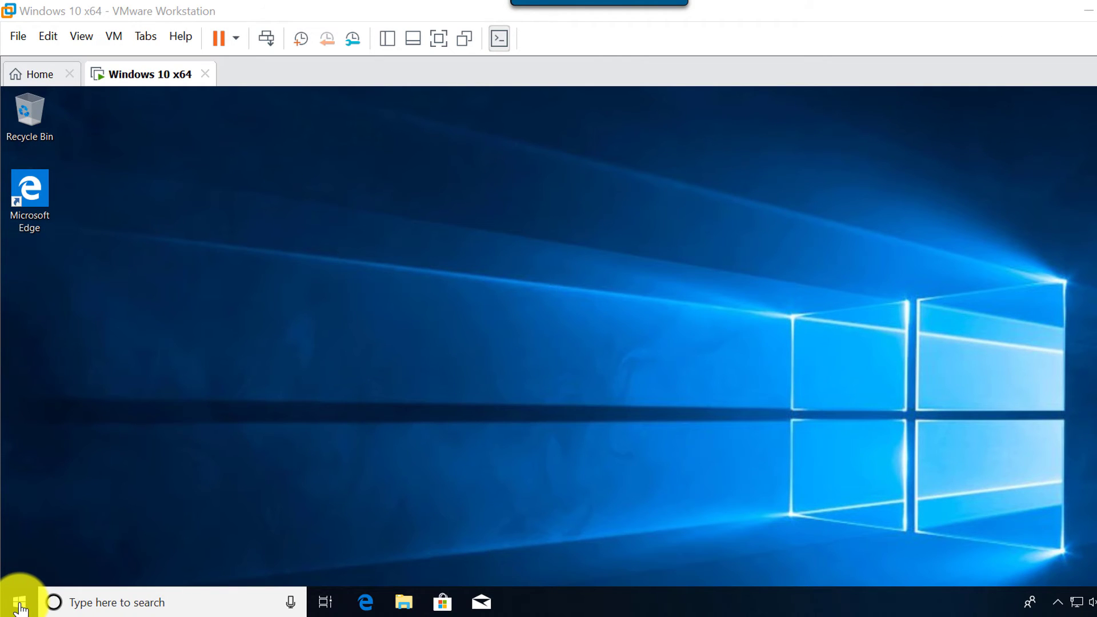
- Search 'recovery', open the Recovery Control Panel page and choose Create a recovery drive
left_click(87, 597)
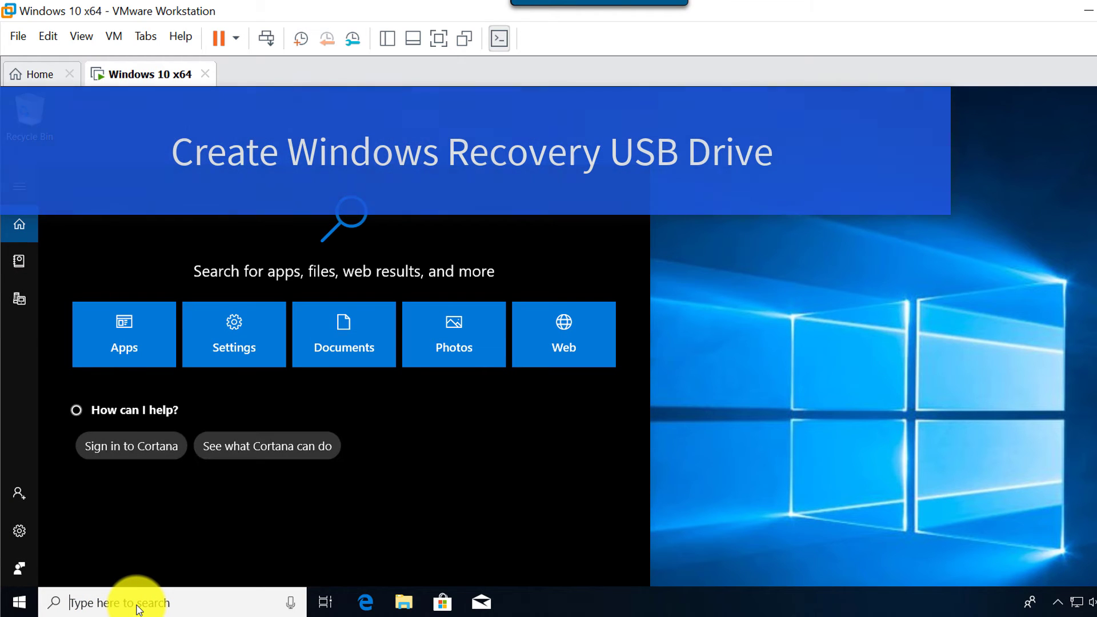
type("recovery")
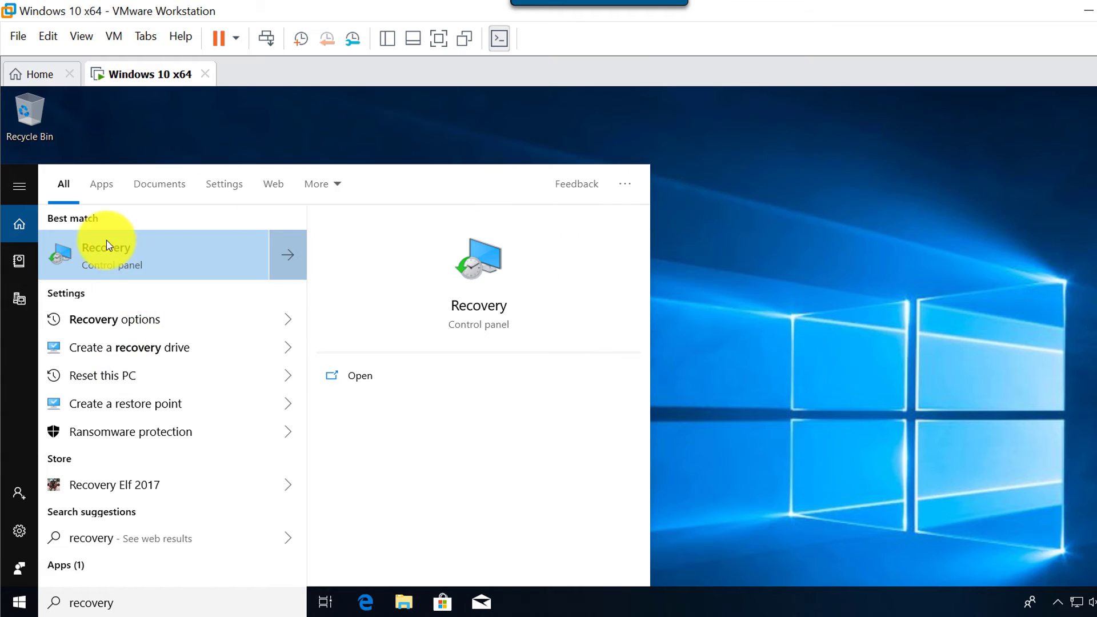
left_click(107, 243)
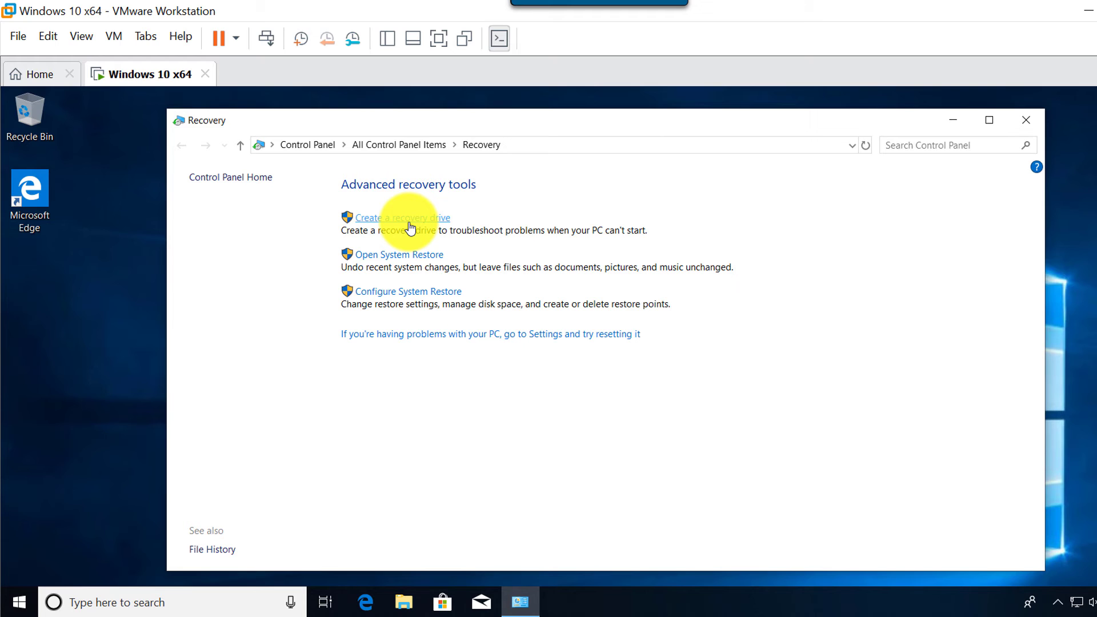
left_click(410, 229)
- Approve the admin prompt and build a recovery drive on the 16GB USB E: with system files backed up
left_click(551, 447)
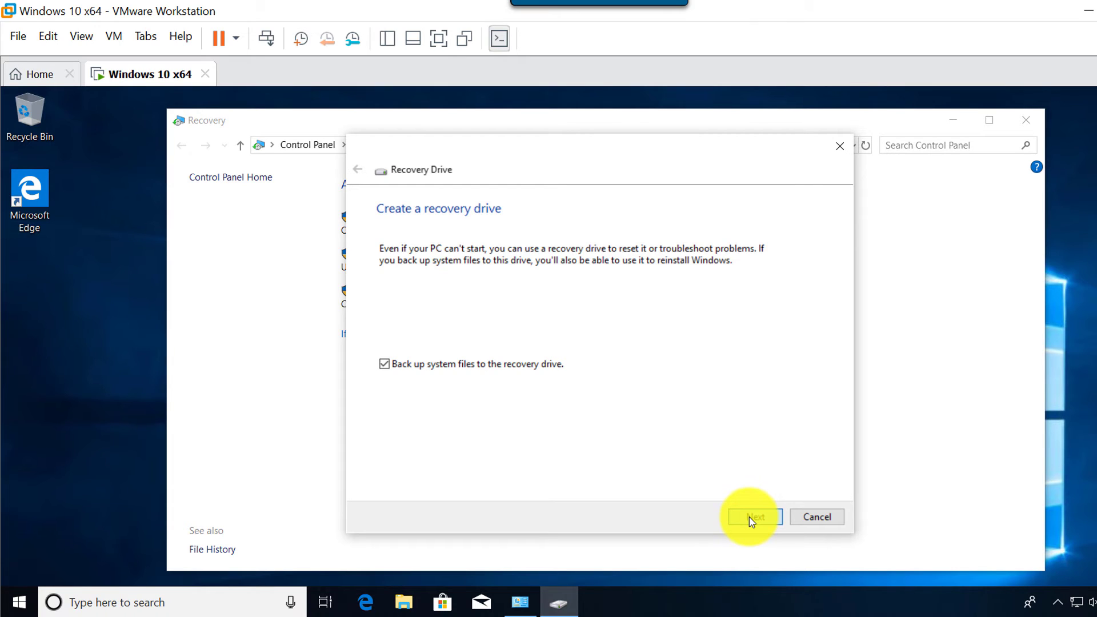
left_click(753, 517)
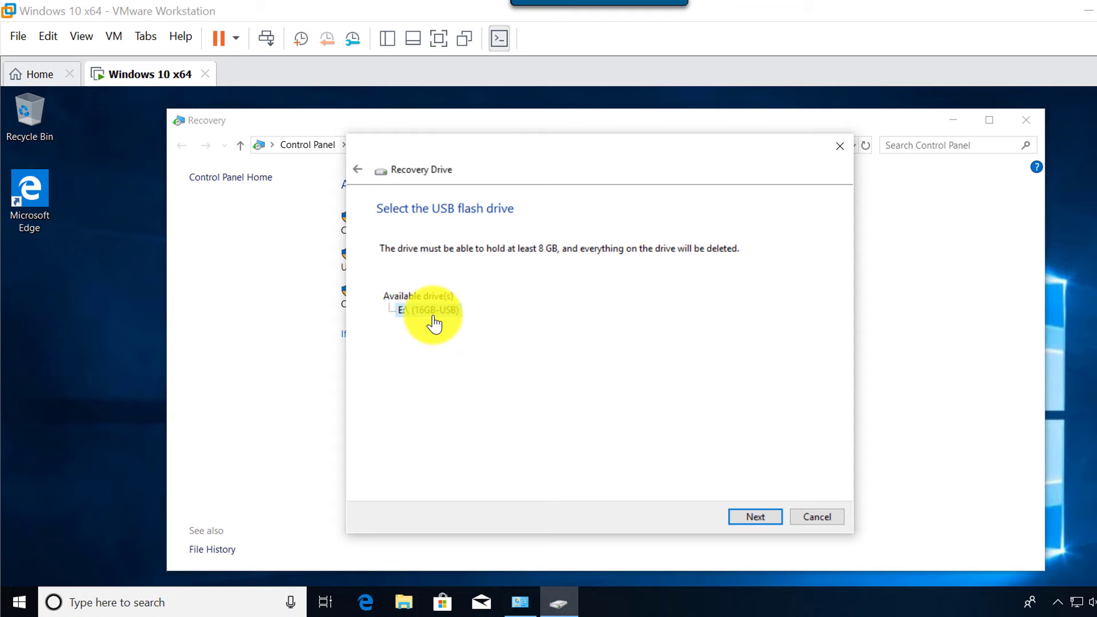
left_click(761, 519)
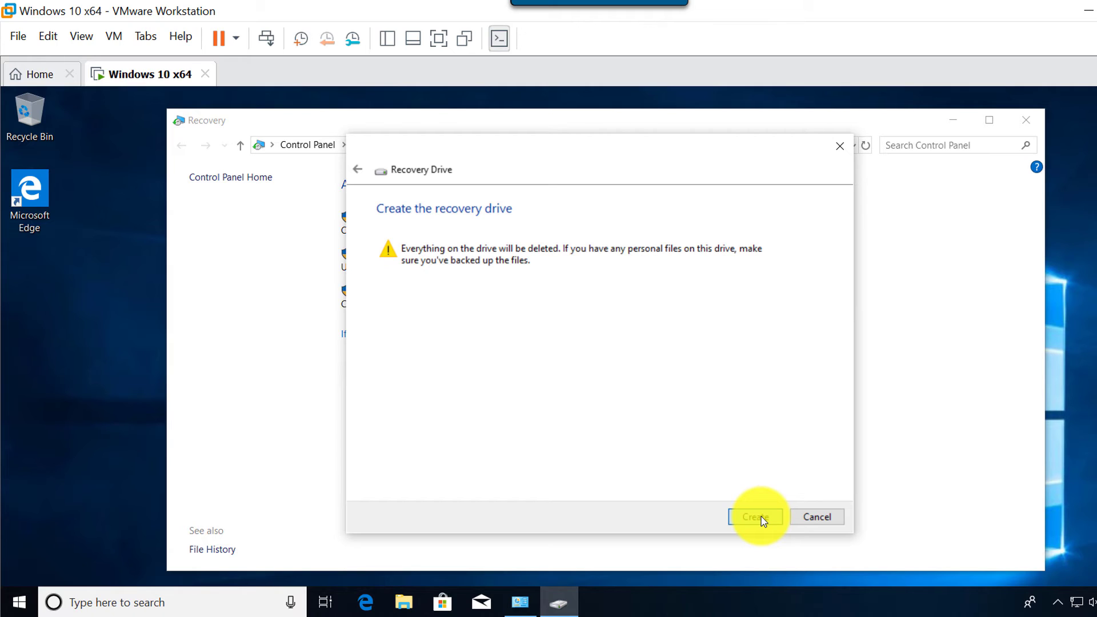
left_click(761, 518)
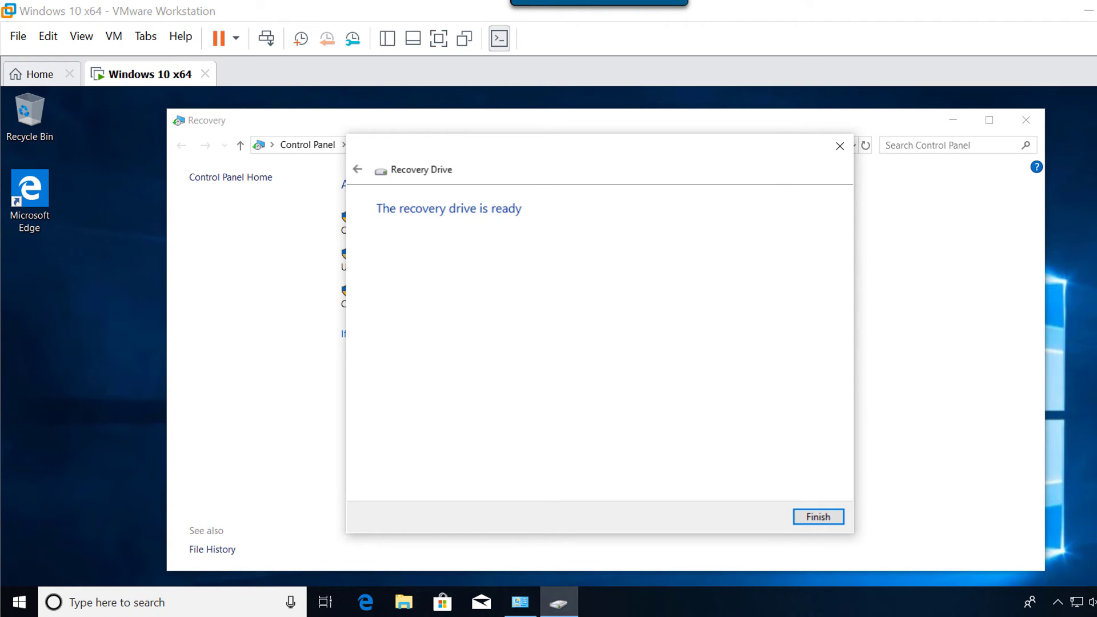
left_click(822, 523)
left_click(820, 522)
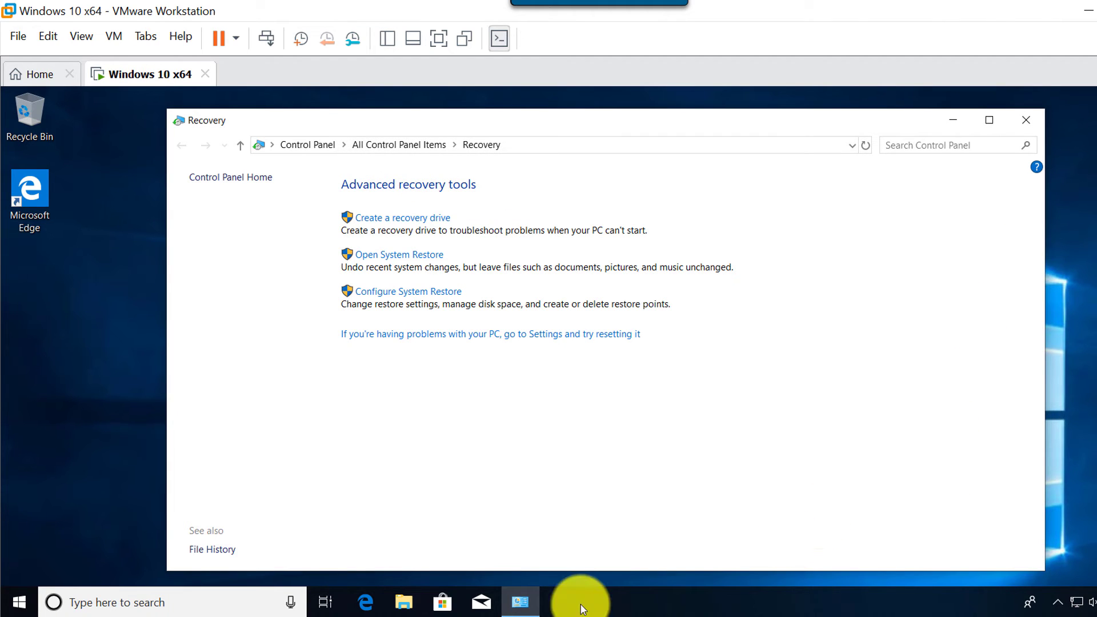
- Browse the RECOVERY (E:) drive in File Explorer, inspect its EFI folder, and return to the root
left_click(401, 604)
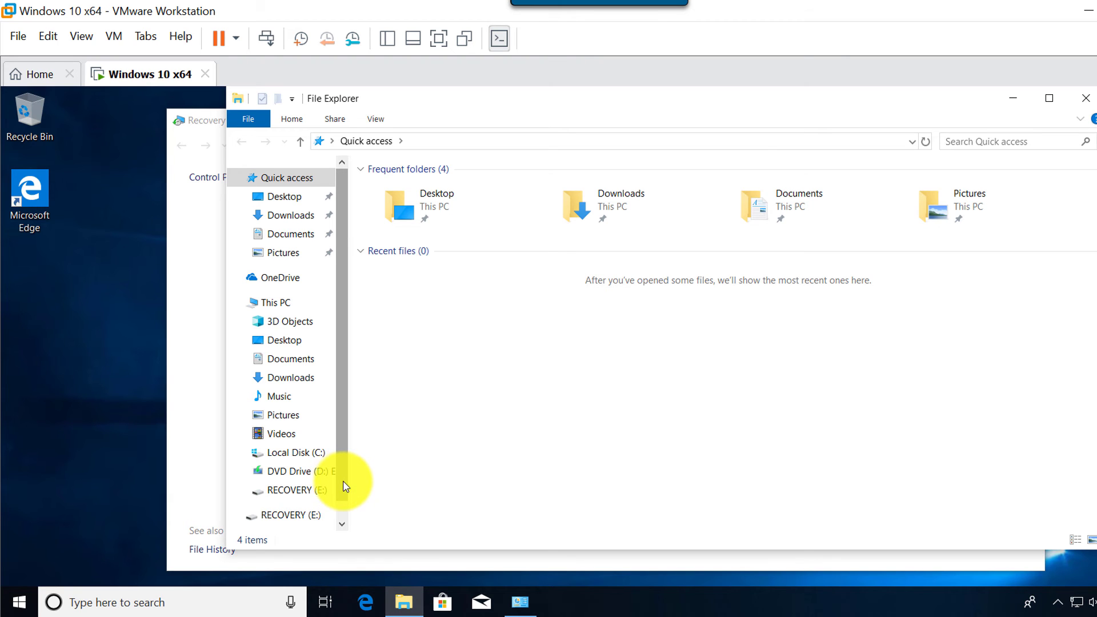
scroll(345, 486, "down", 1)
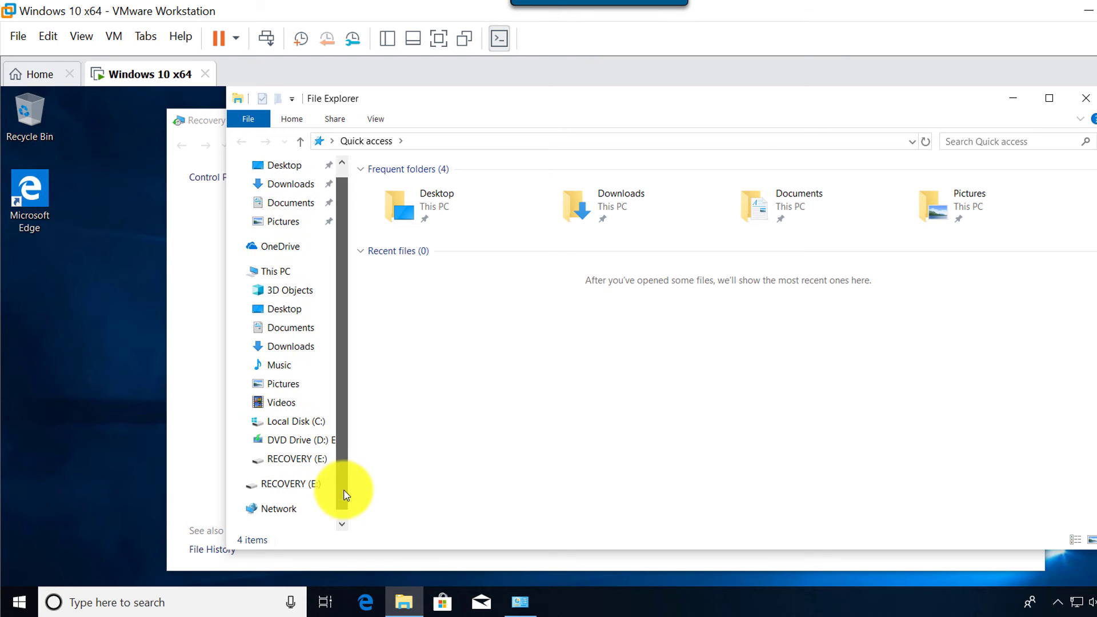
left_click(304, 463)
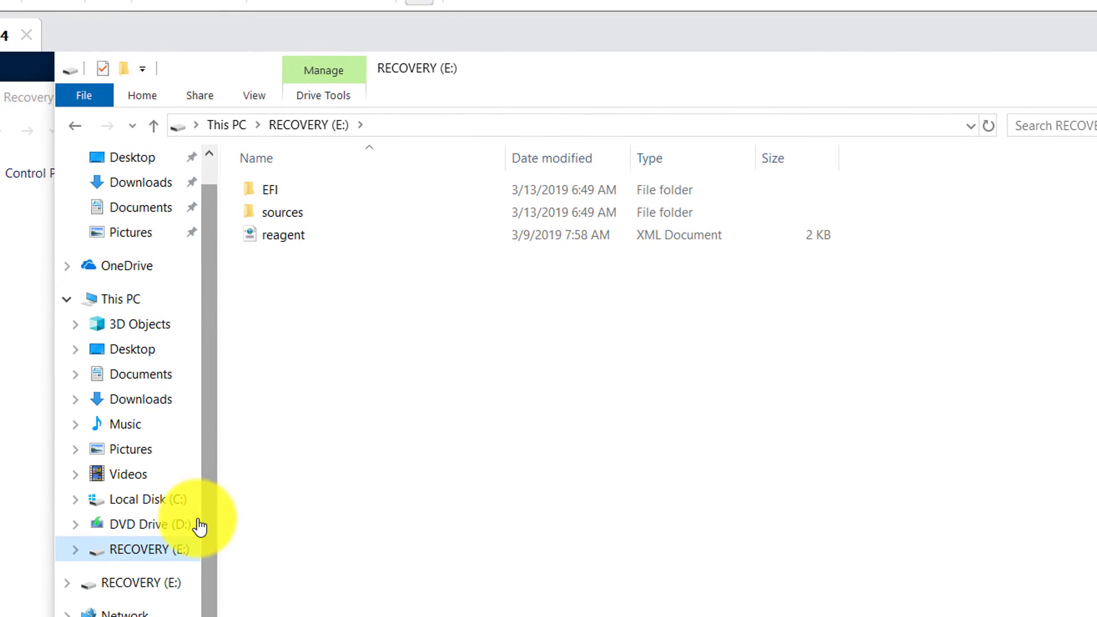
double_click(273, 196)
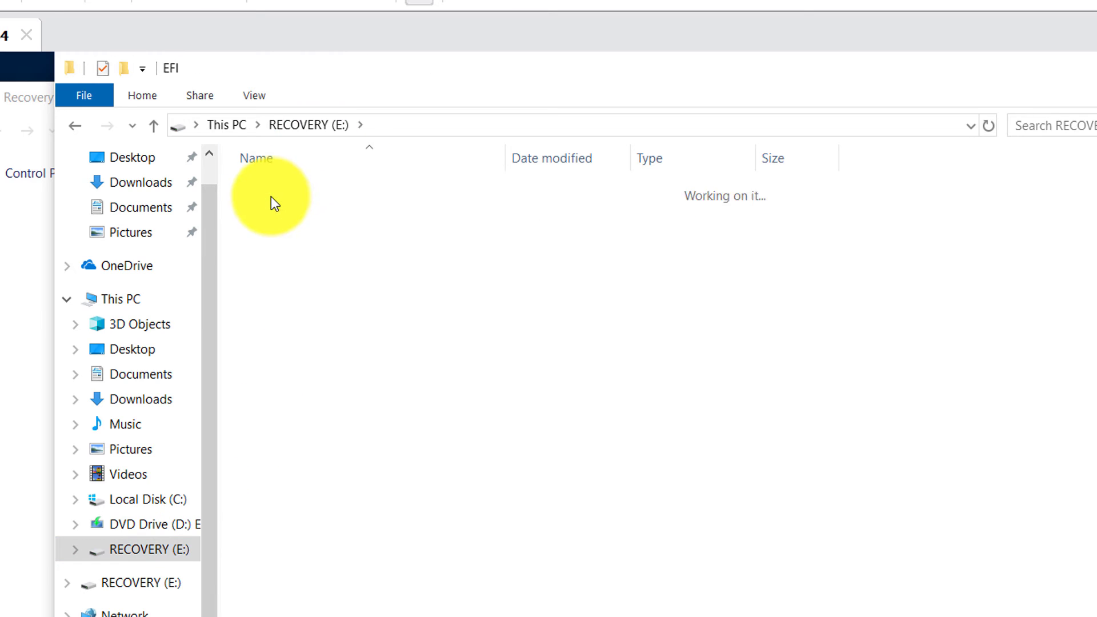
left_click(75, 125)
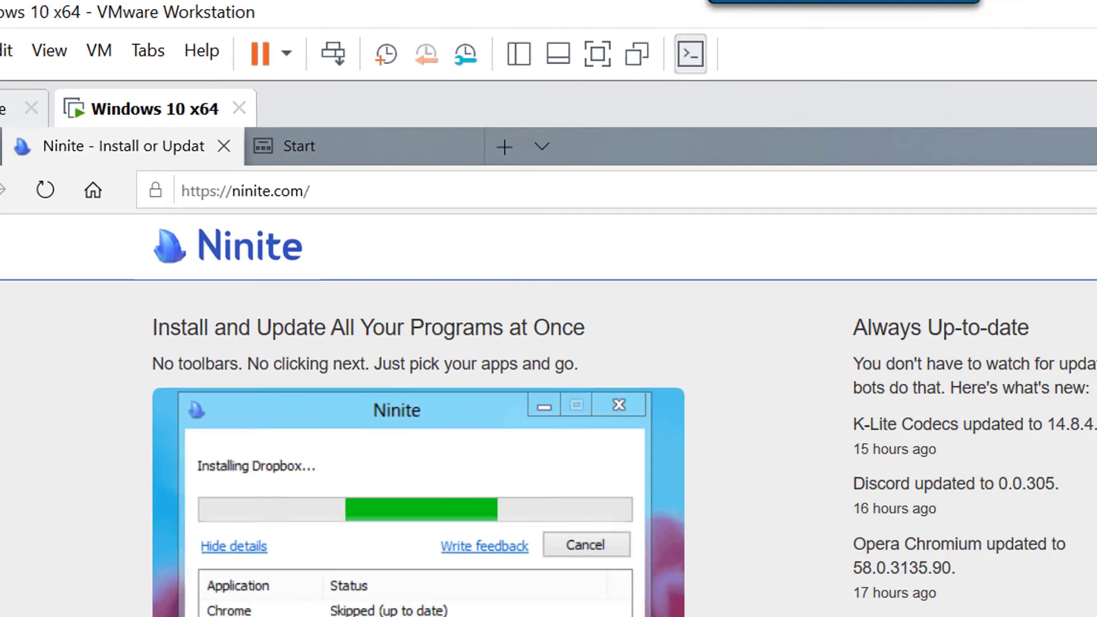
- Tick Chrome, Opera, 7-Zip and VLC in Ninite's app list
scroll(549, 457, "down", 1)
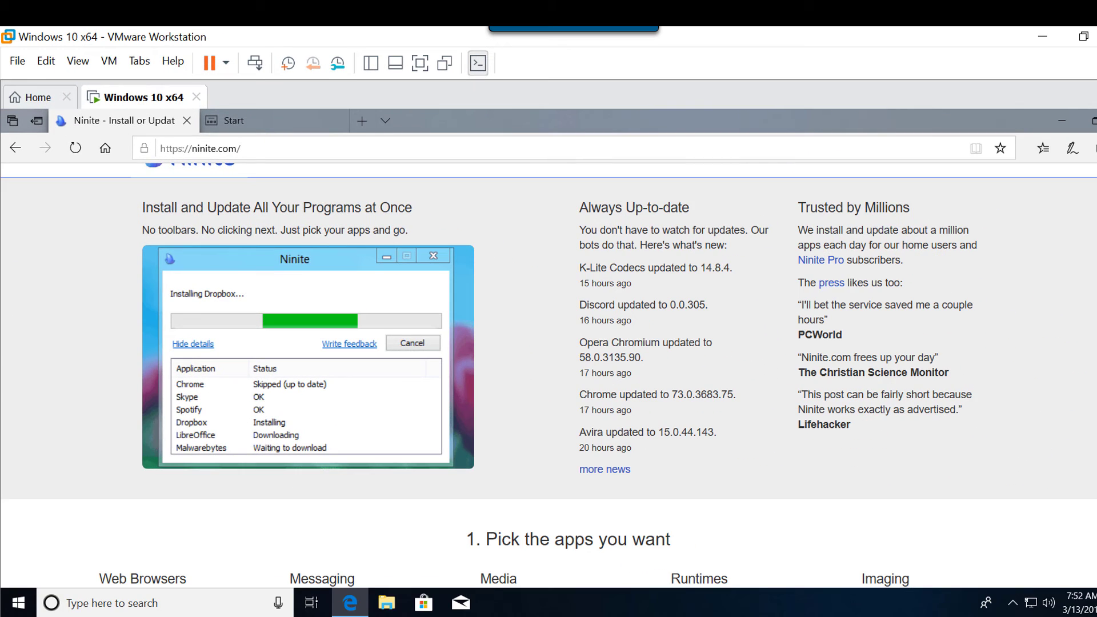
scroll(1091, 289, "down", 5)
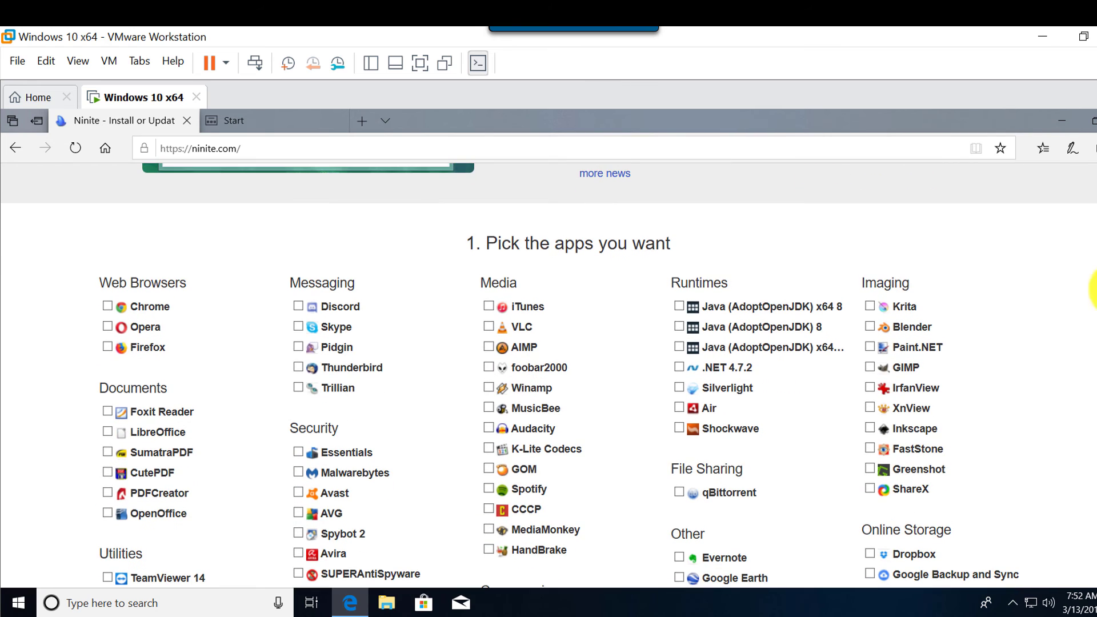
left_click(108, 309)
left_click(108, 328)
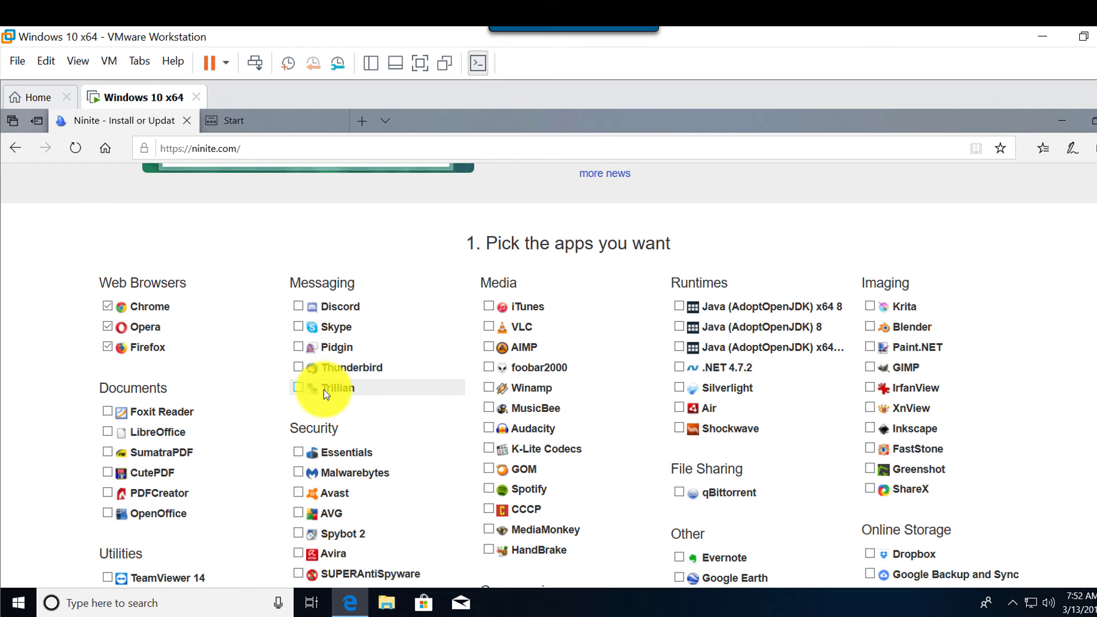
scroll(355, 445, "down", 1)
scroll(355, 444, "down", 2)
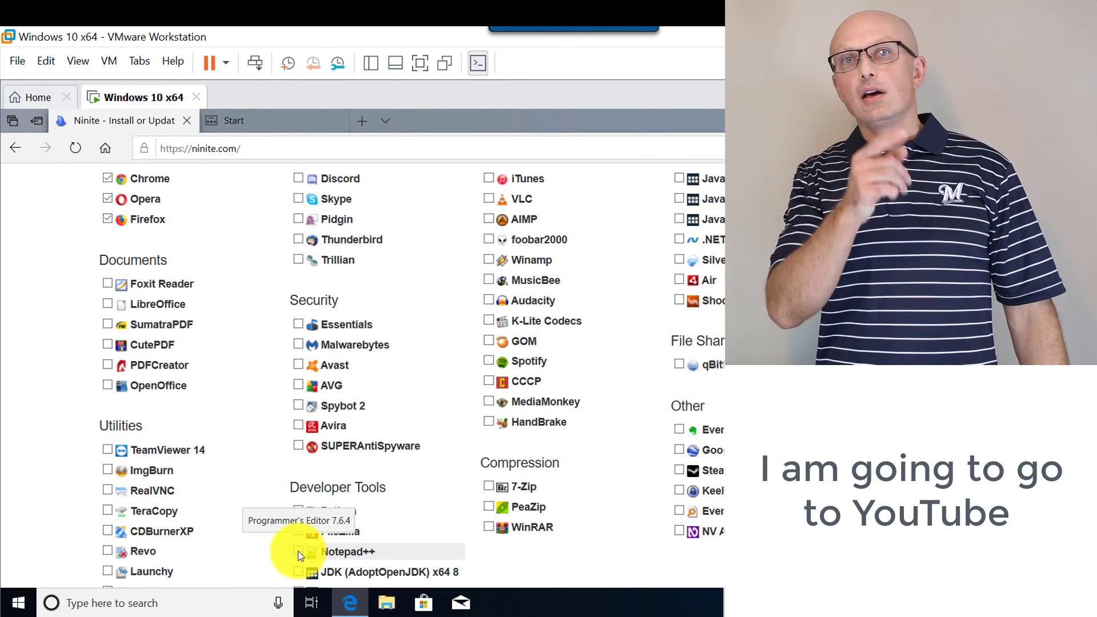
scroll(490, 187, "up", 1)
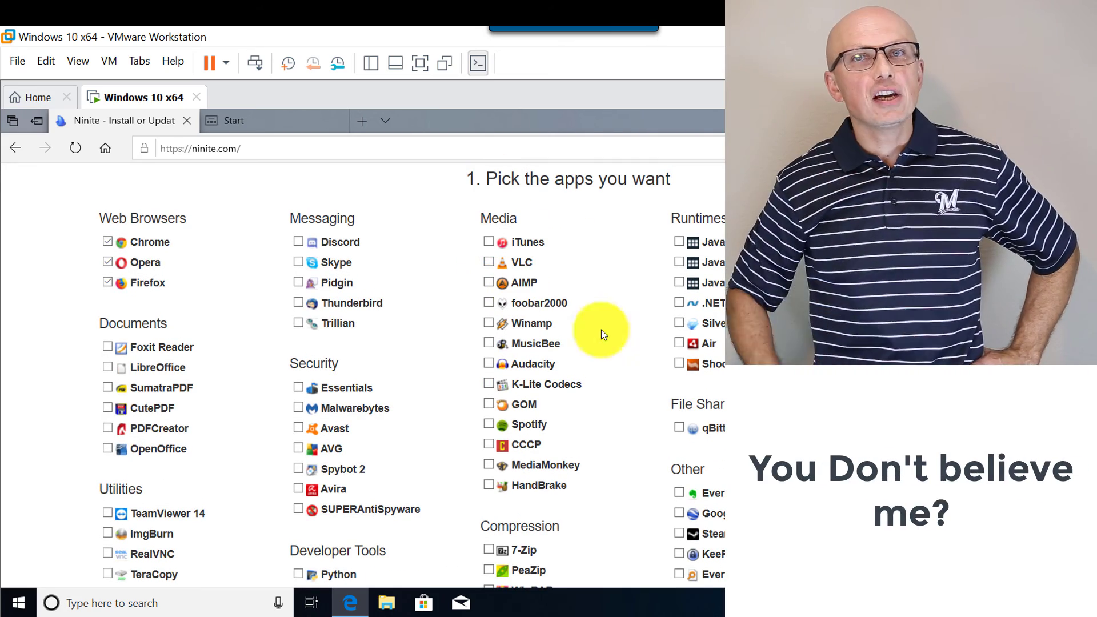
scroll(627, 405, "down", 1)
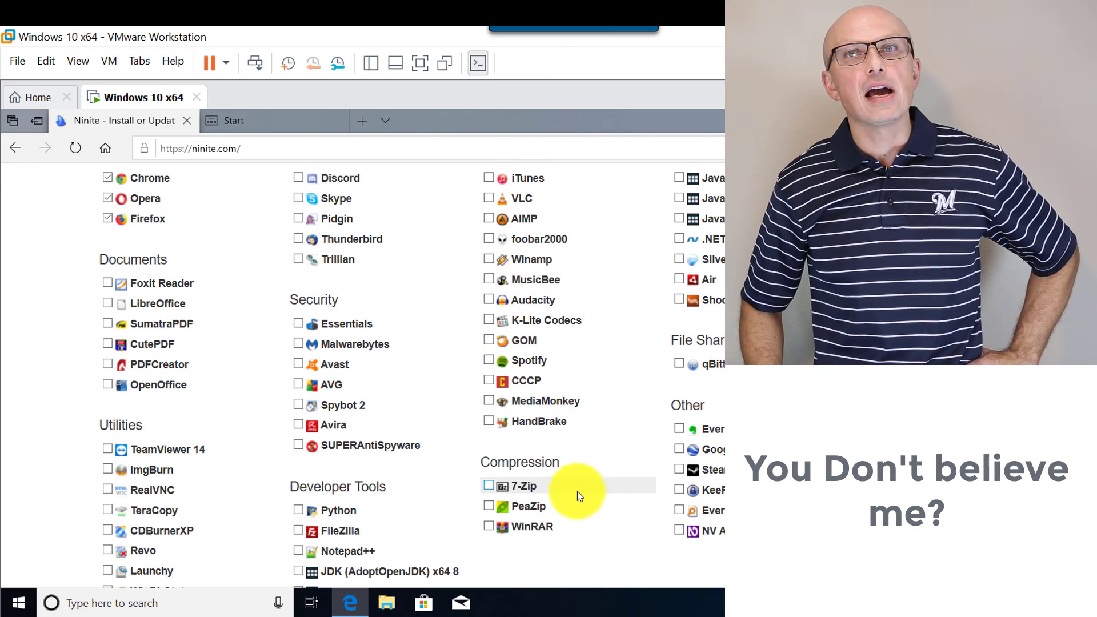
left_click(489, 485)
left_click(488, 198)
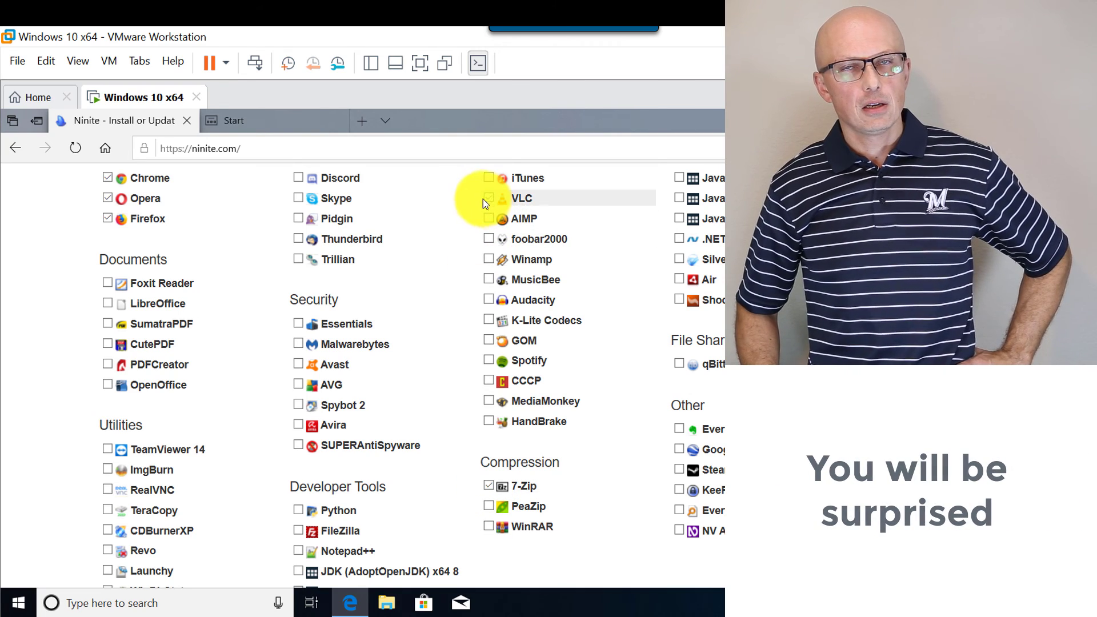
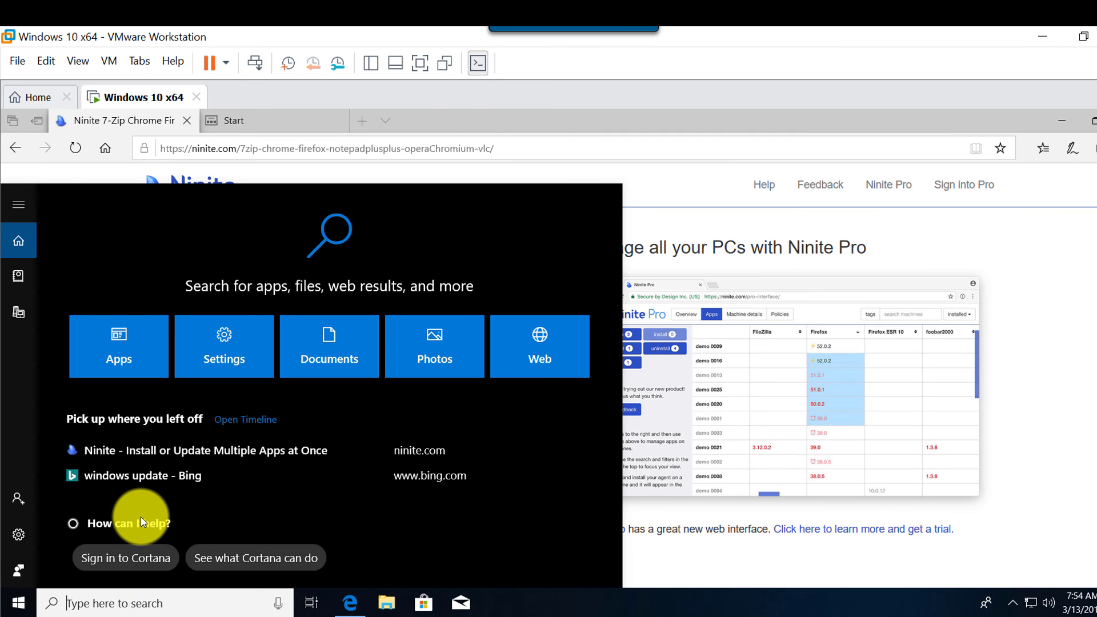
- Abandon the 'fire' search and pin the running Firefox app to the taskbar
type("fire")
key("Escape")
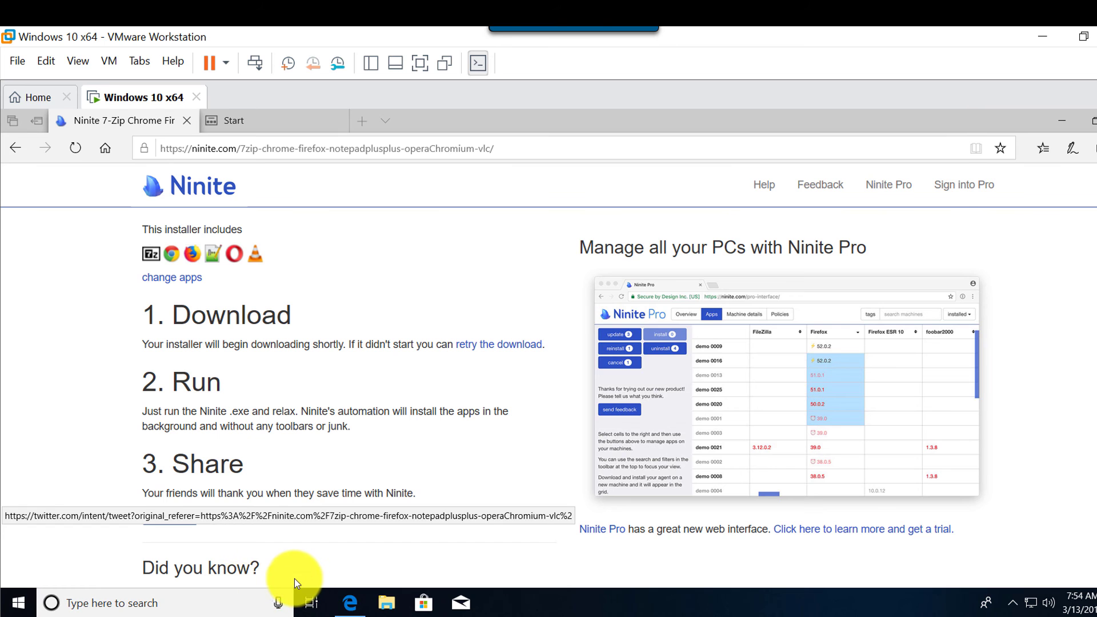
mouse_move(493, 611)
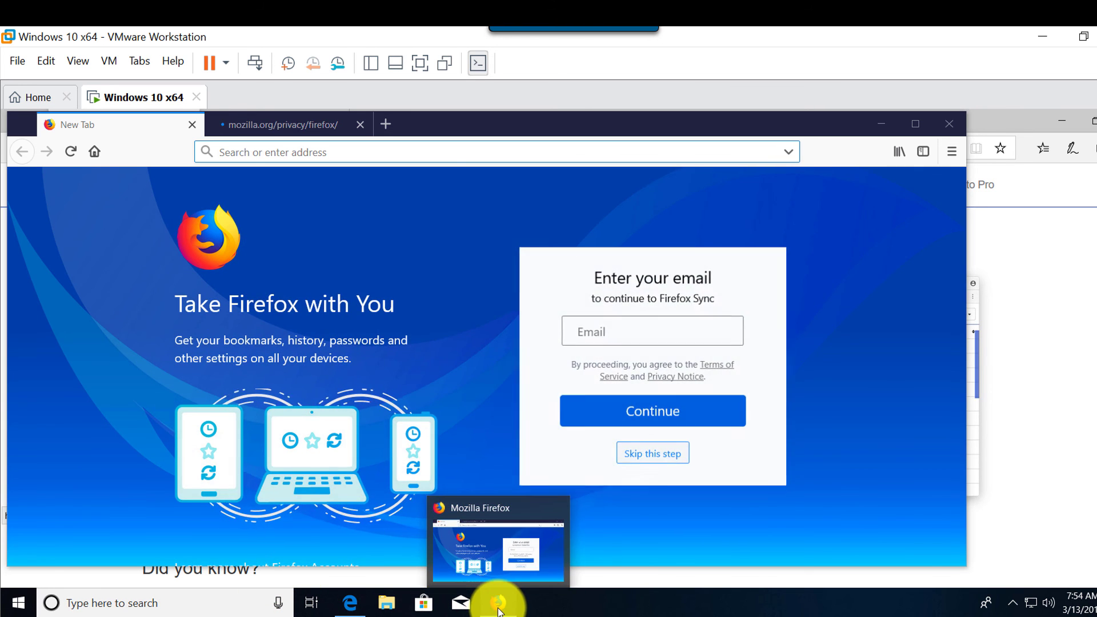
right_click(499, 611)
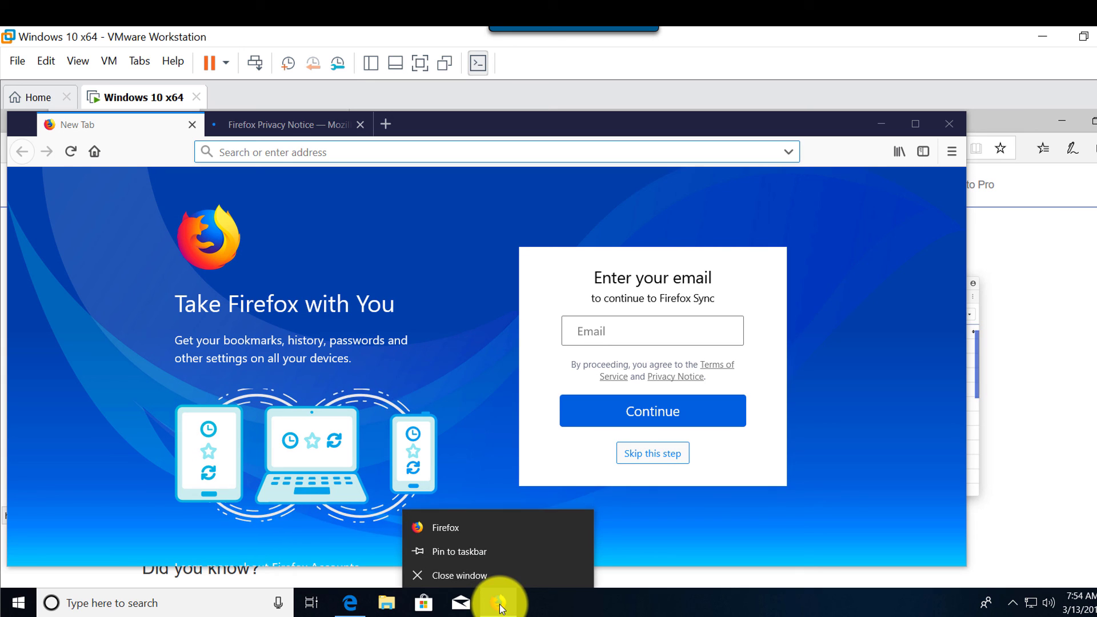
left_click(472, 549)
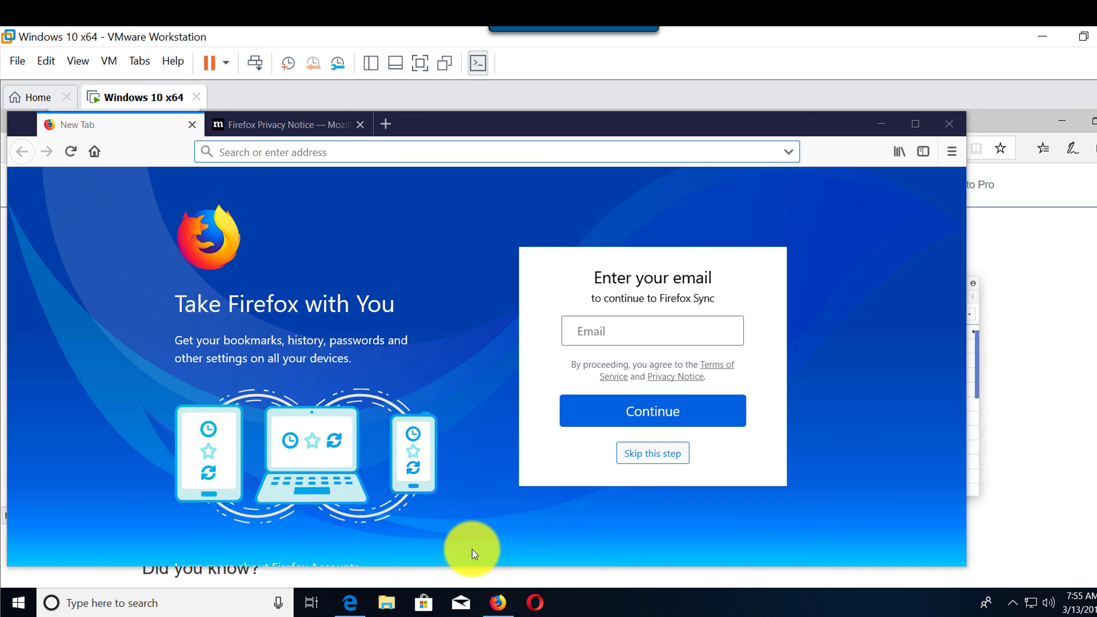
- Expand the Start menu's Recently added list to reveal all six newly installed apps
left_click(17, 607)
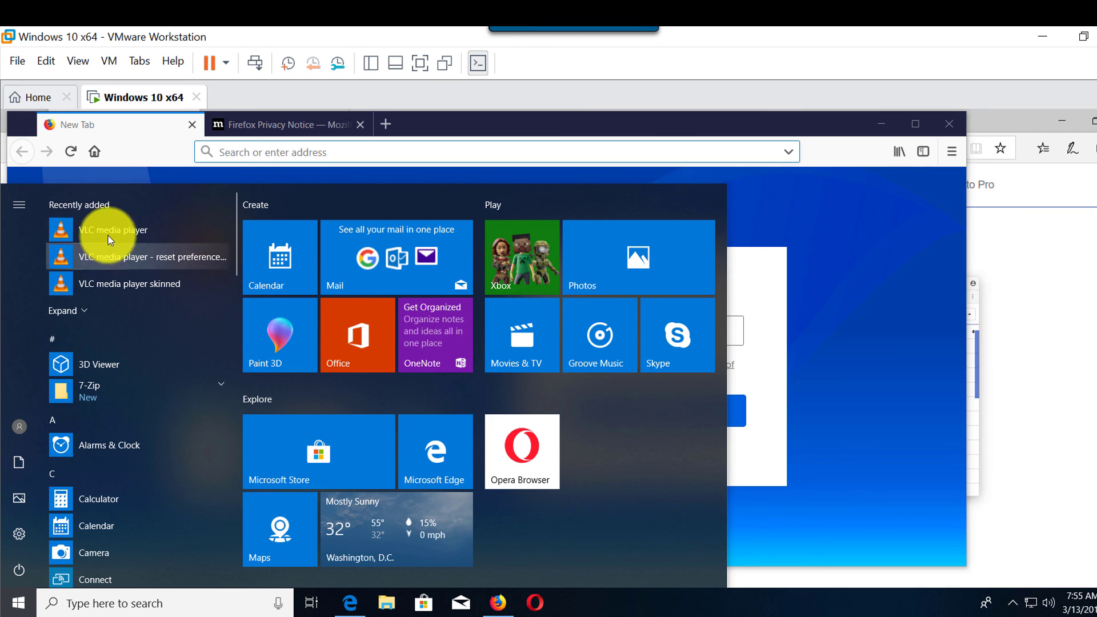
left_click(77, 311)
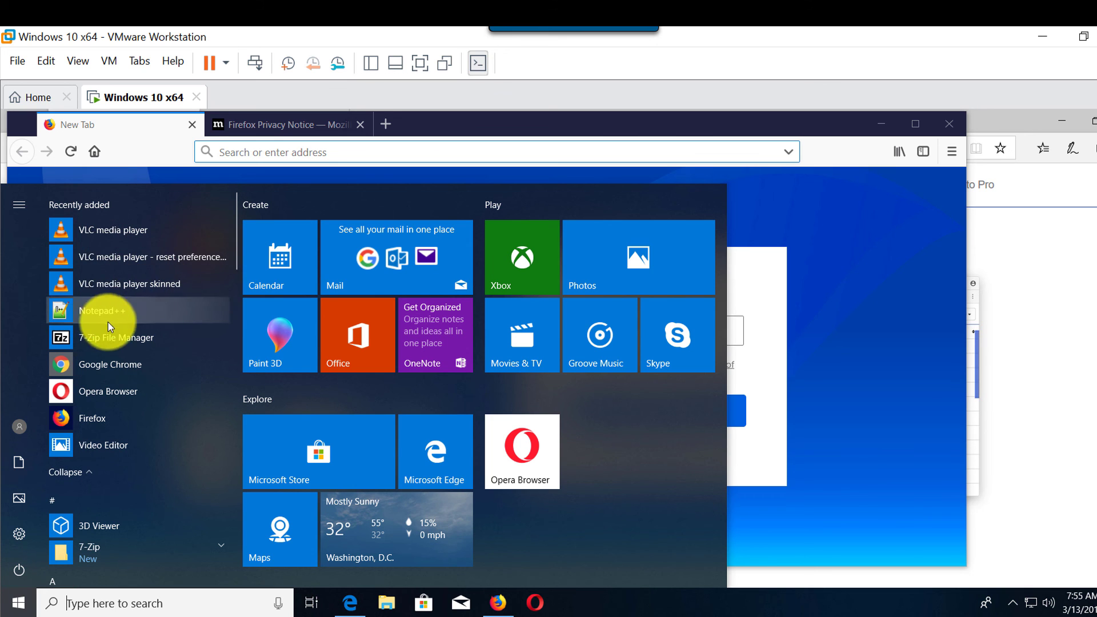